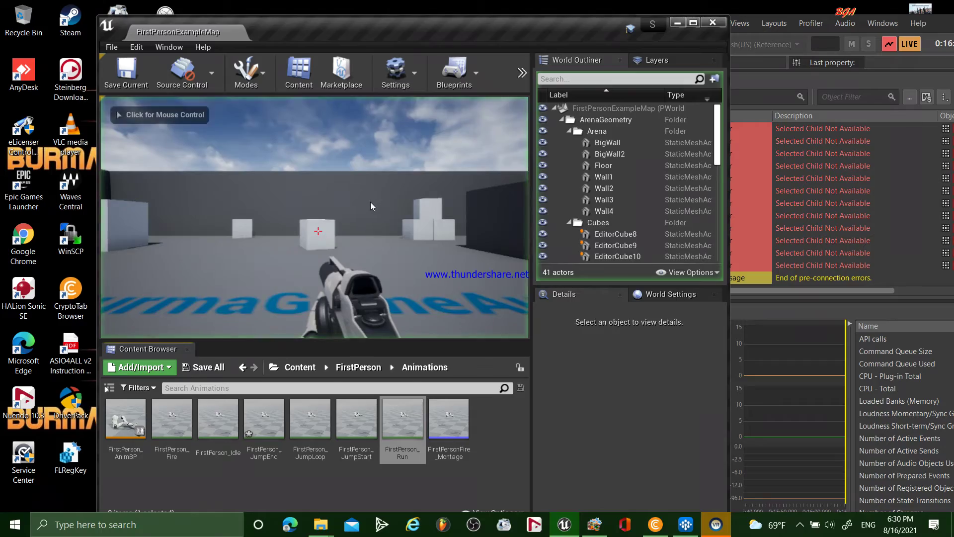
- Click into the running FirstPersonExampleMap game view to capture the mouse
click(372, 206)
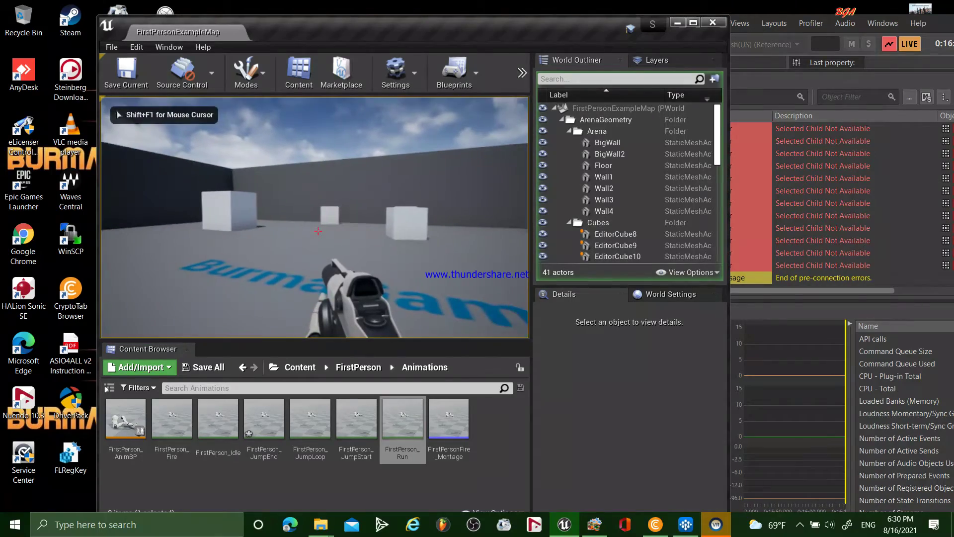
- Walk forward, fire a projectile, then approach and back away from the dark wall
key(w)
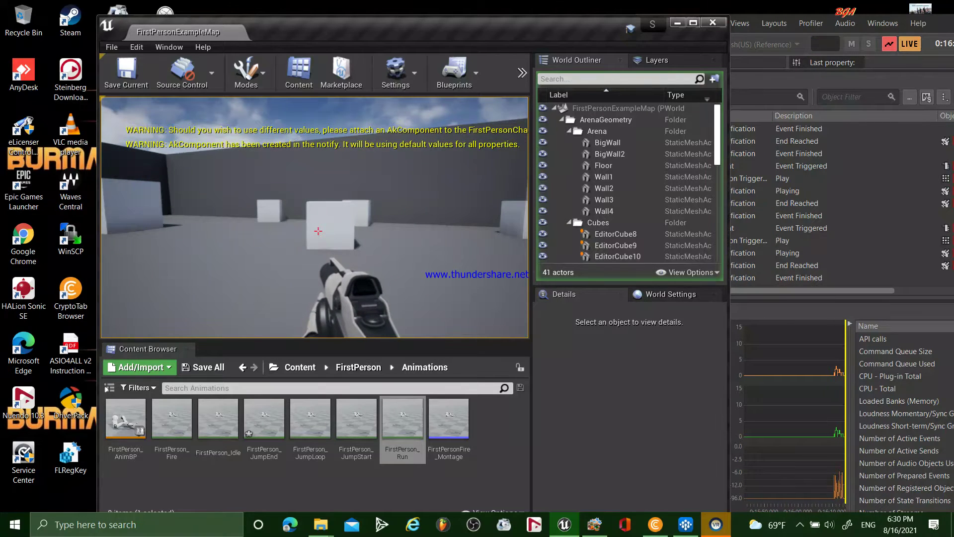
click(318, 231)
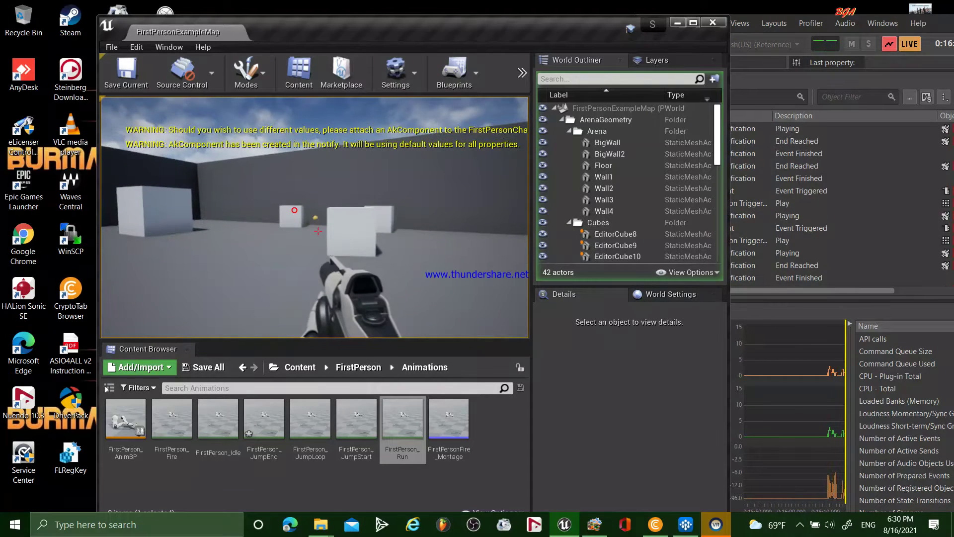
key(w)
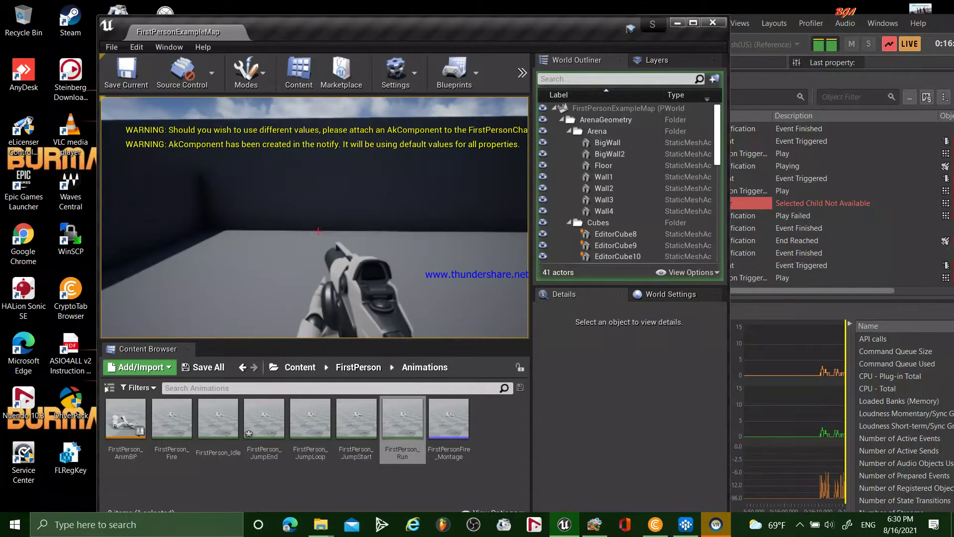
key(s)
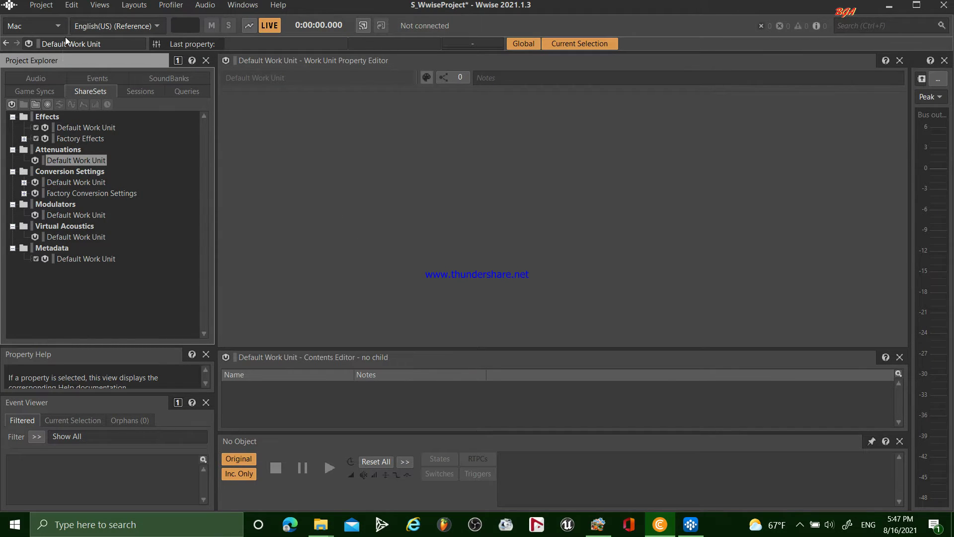
- Import the Voice,Male,Grunts,Exerting 1_M file into Cha_Human_Jump_Start from the Audio hierarchy
click(51, 81)
click(87, 249)
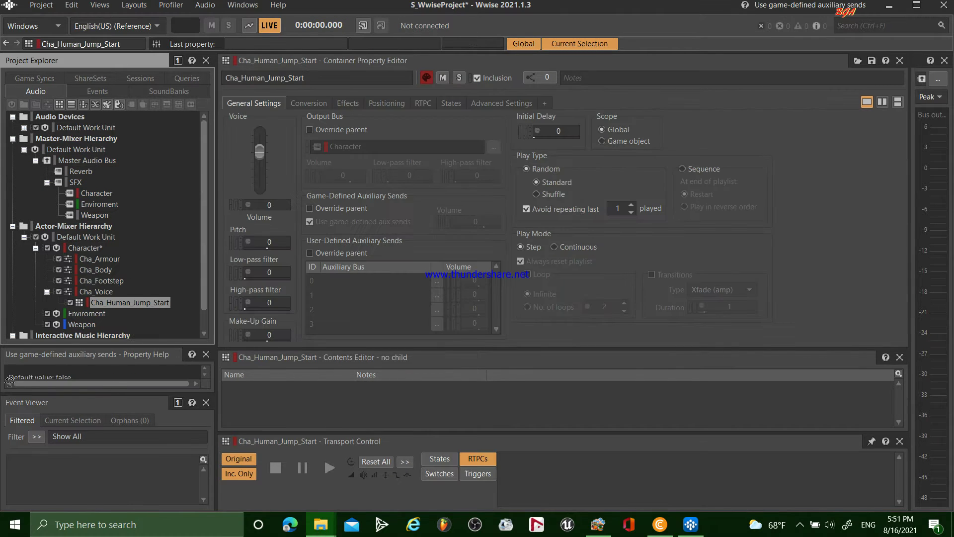
drag(99, 303, 100, 302)
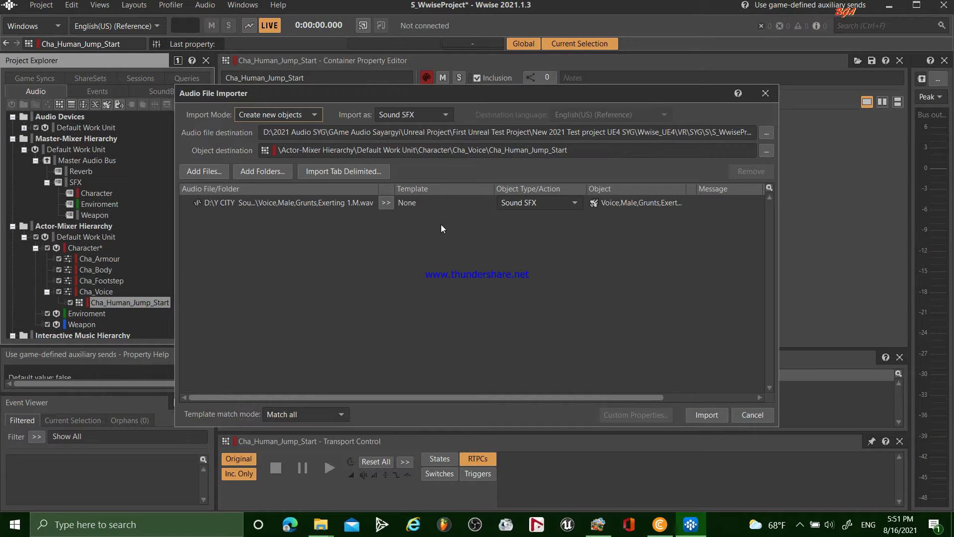
click(697, 415)
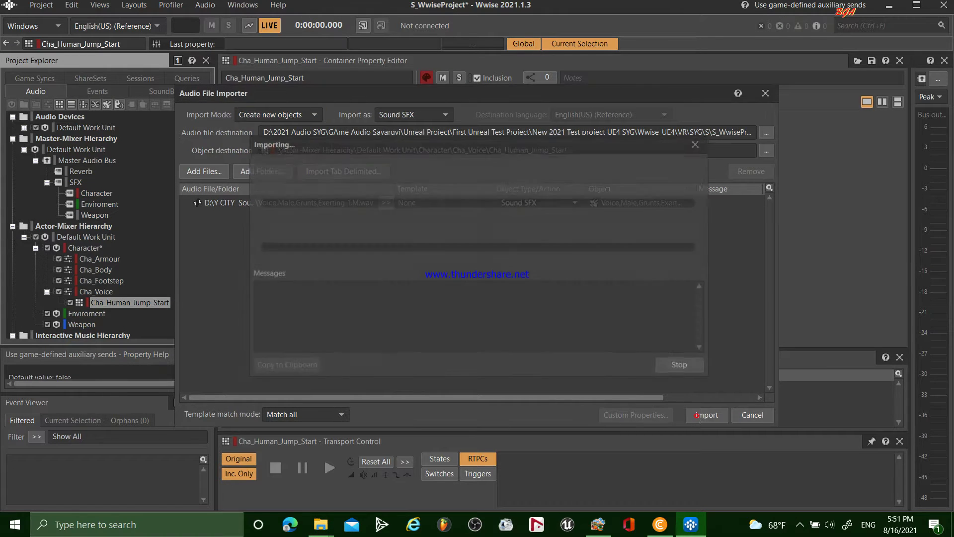
- Audition Cha_Human_Jump_Start and open the imported grunt's Source Editor waveform
click(58, 303)
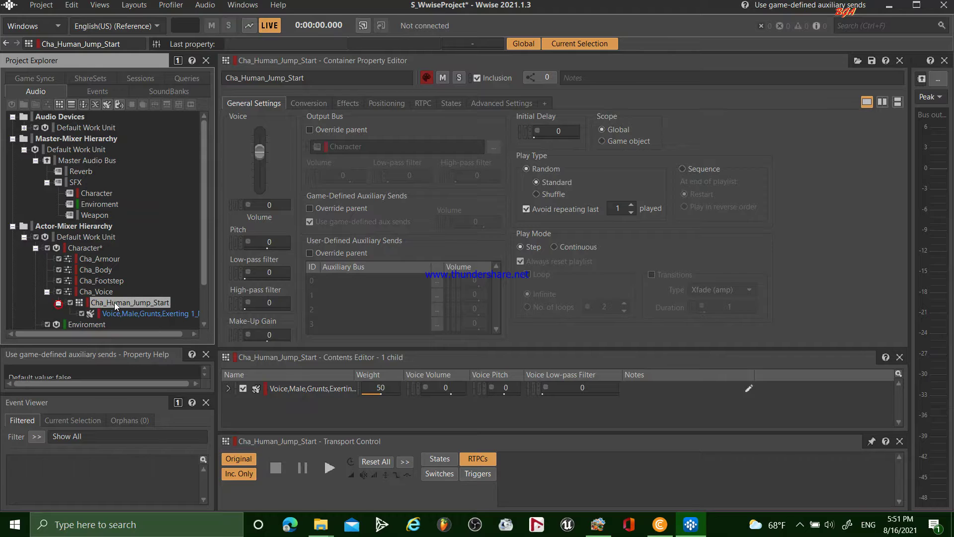
key(space)
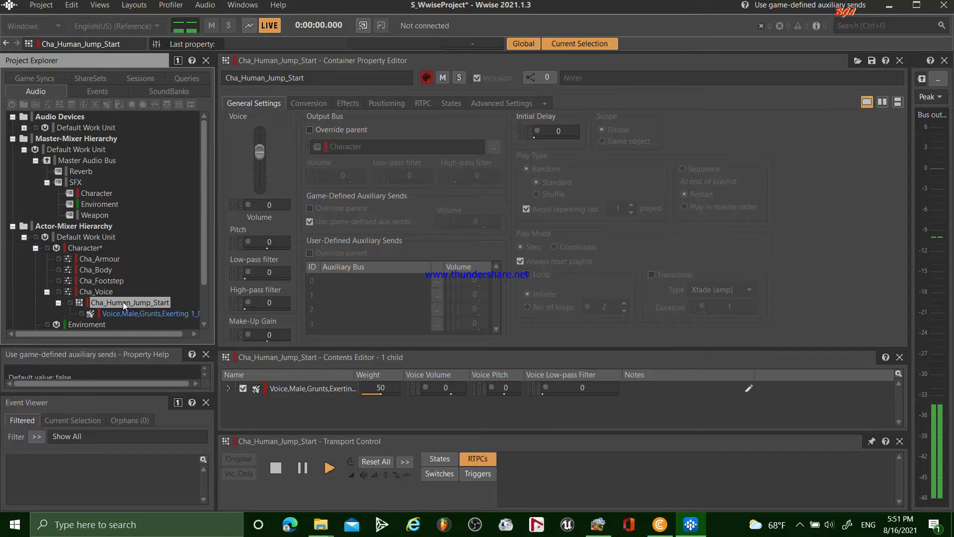
click(118, 314)
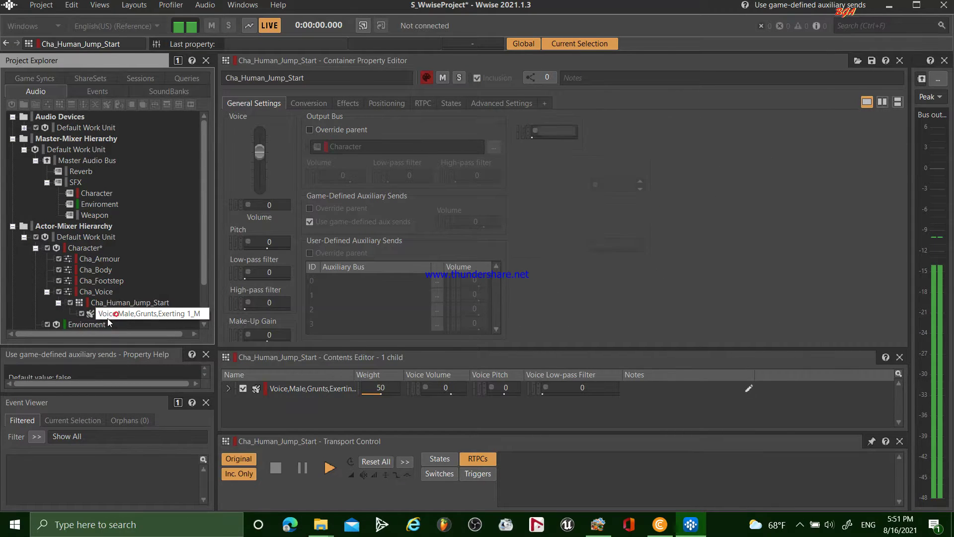
double_click(230, 403)
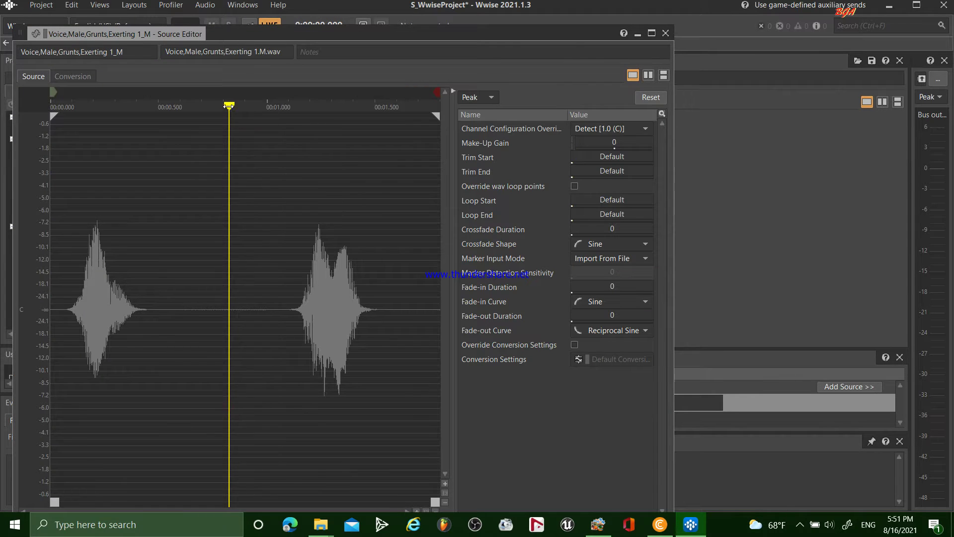
- Trim the jump start grunt to a single grunt, about 1.10545–1.51369 s
drag(229, 106, 3, 107)
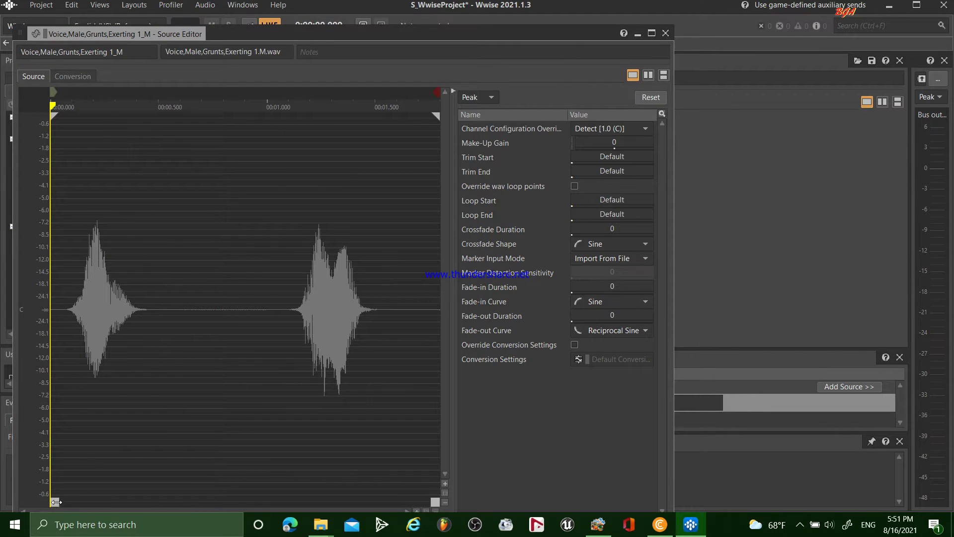
drag(55, 502, 72, 501)
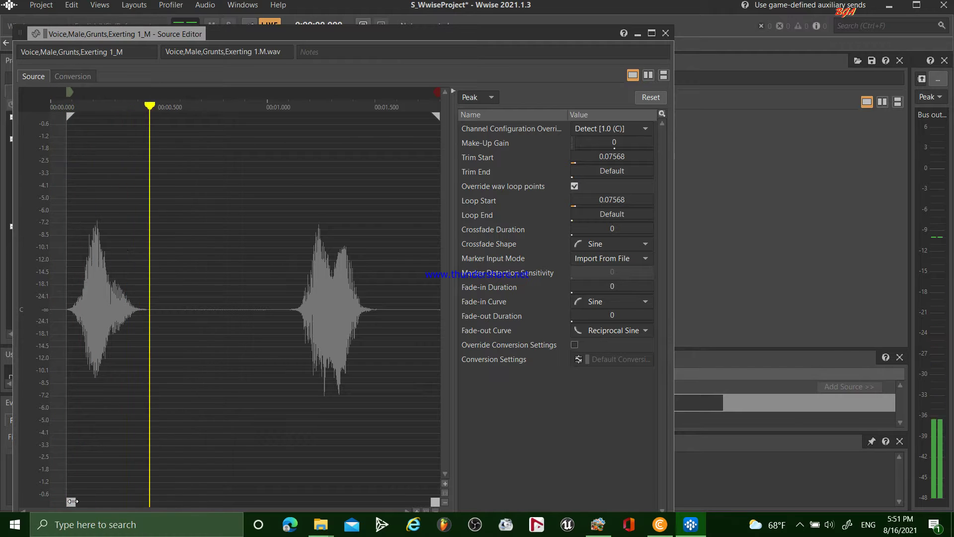
drag(72, 502, 72, 502)
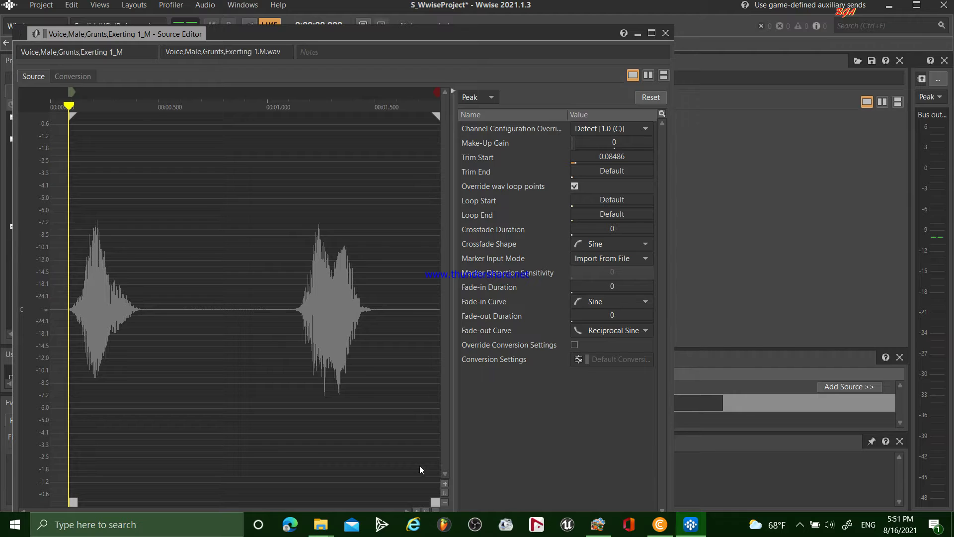
drag(435, 503, 139, 448)
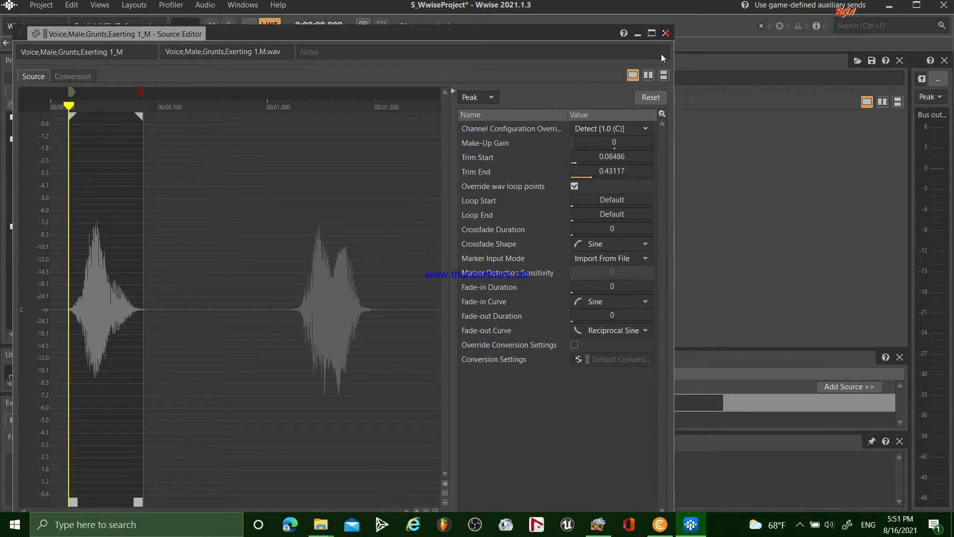
click(666, 34)
double_click(228, 403)
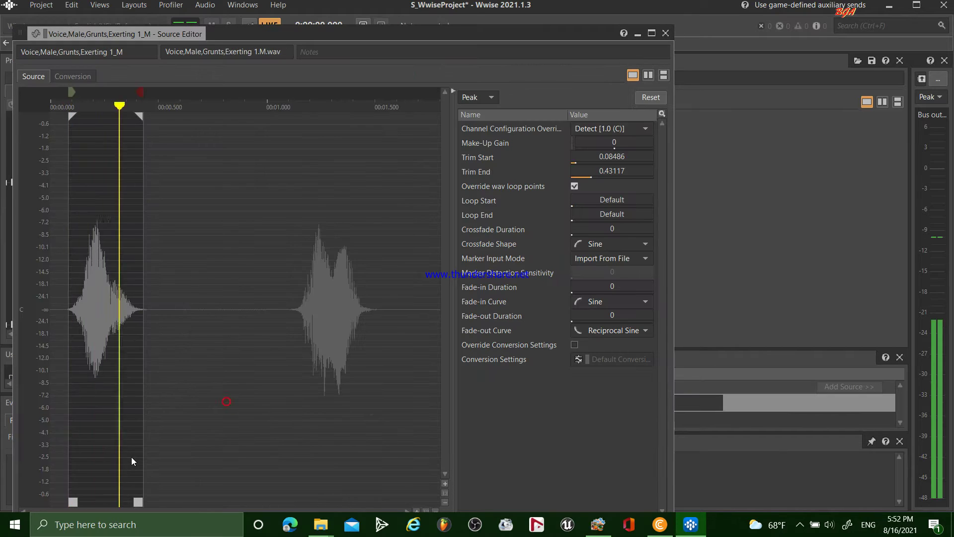
mouse_move(138, 501)
mouse_down()
mouse_move(399, 490)
mouse_move(372, 480)
mouse_up()
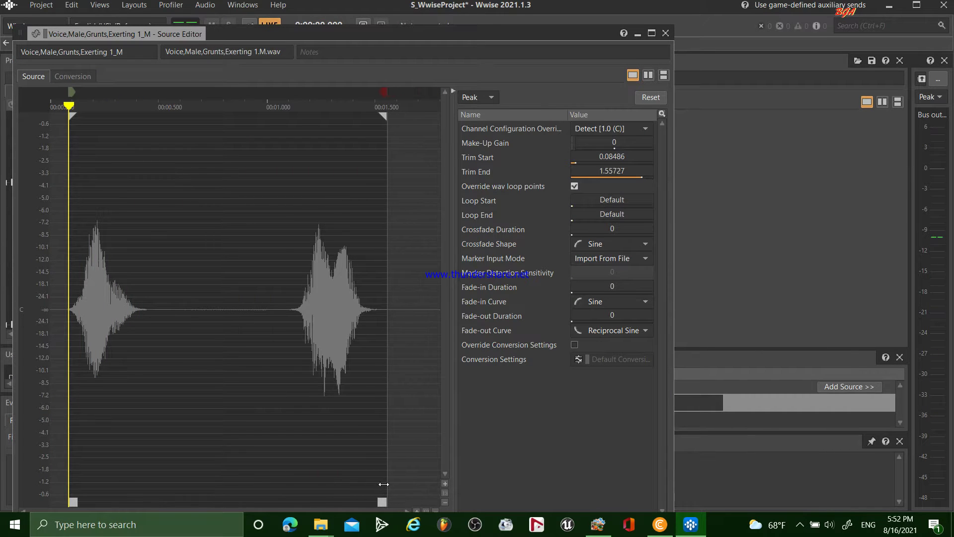
drag(72, 502, 292, 498)
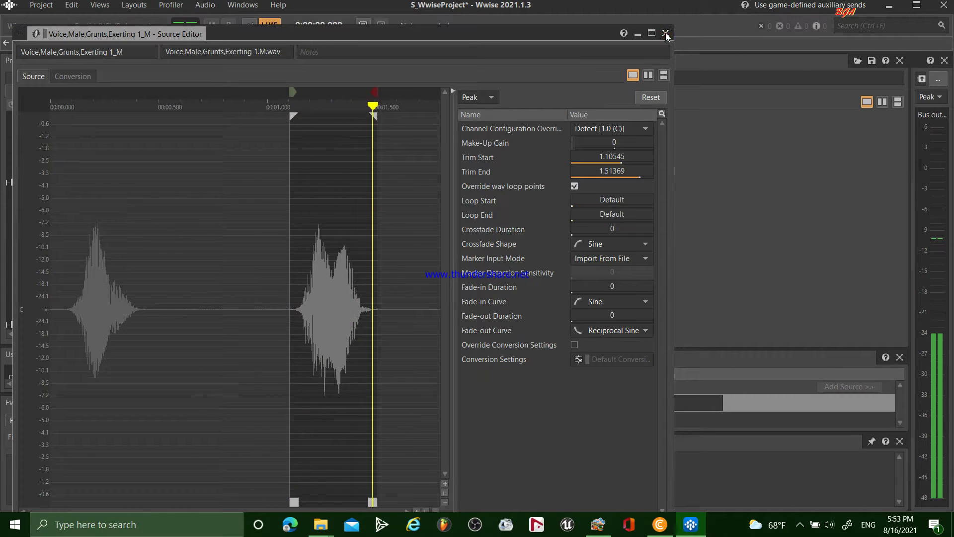
key(Escape)
- Trim the Cha_Human_Jump_Stop grunt to roughly 0.07798–0.44264 s and audition it
click(128, 291)
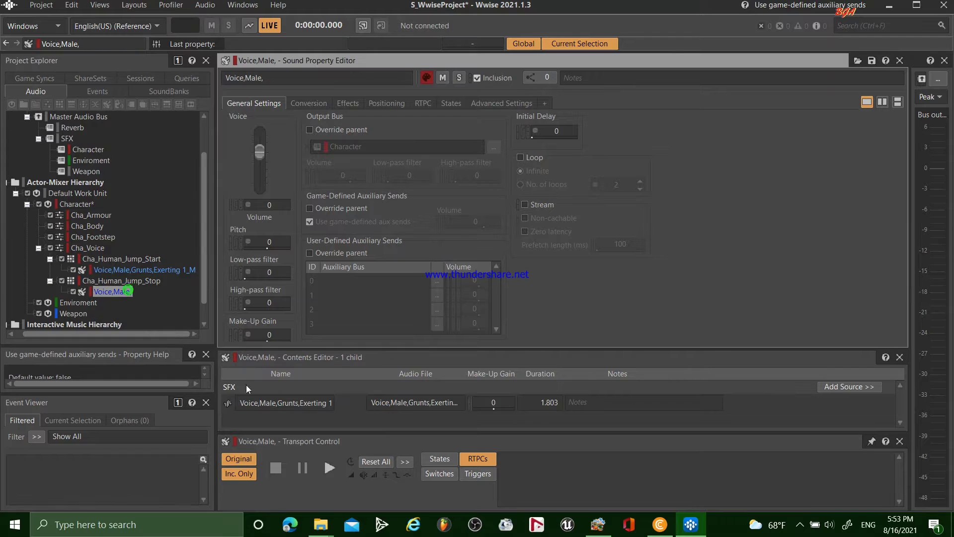
double_click(228, 403)
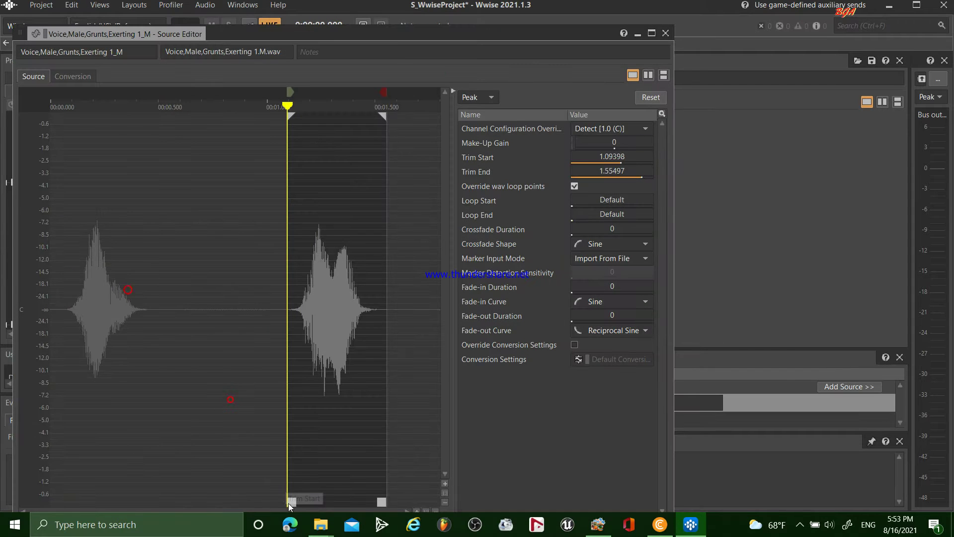
drag(289, 503, 70, 503)
drag(382, 502, 141, 444)
key(space)
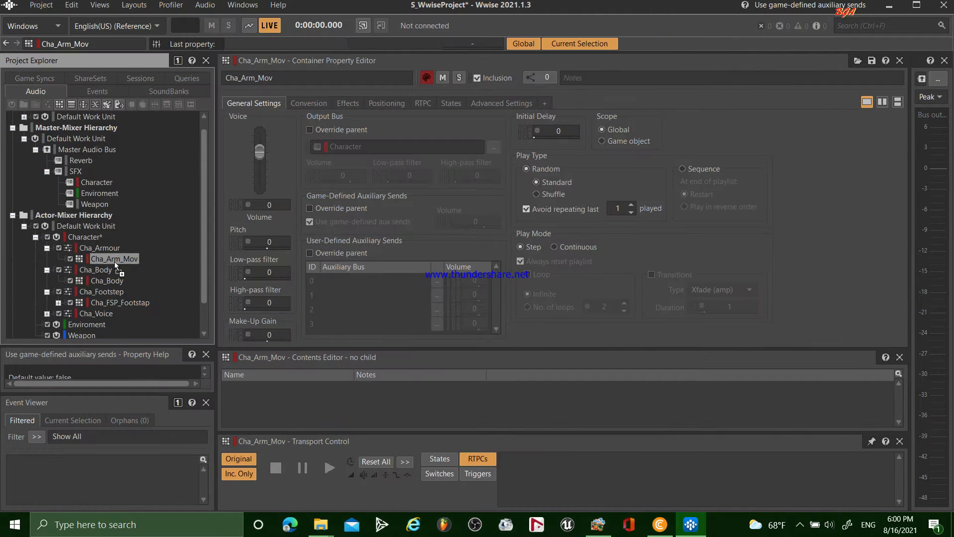
- Import six body-movement rustle files into Cha_Arm_Mov and audition the container
drag(115, 263, 114, 259)
click(696, 419)
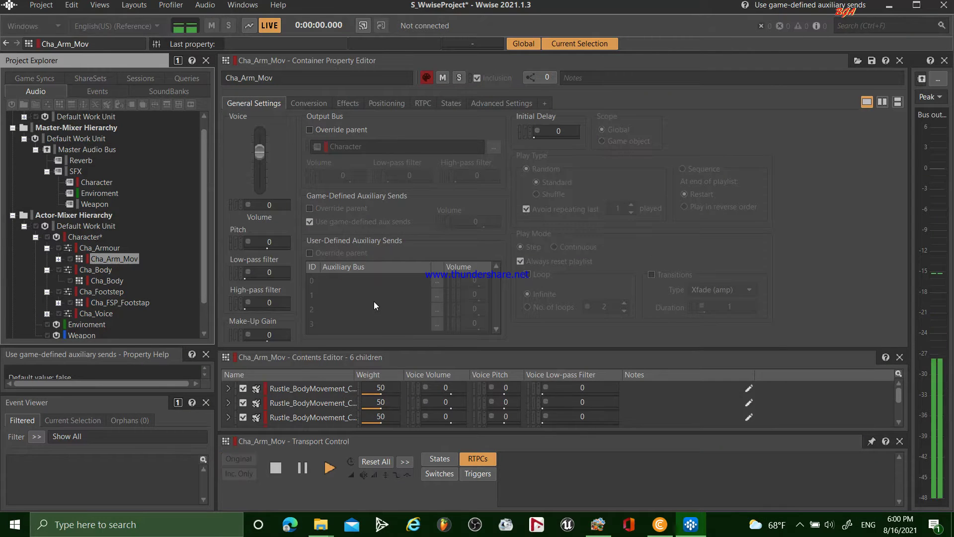
key(space)
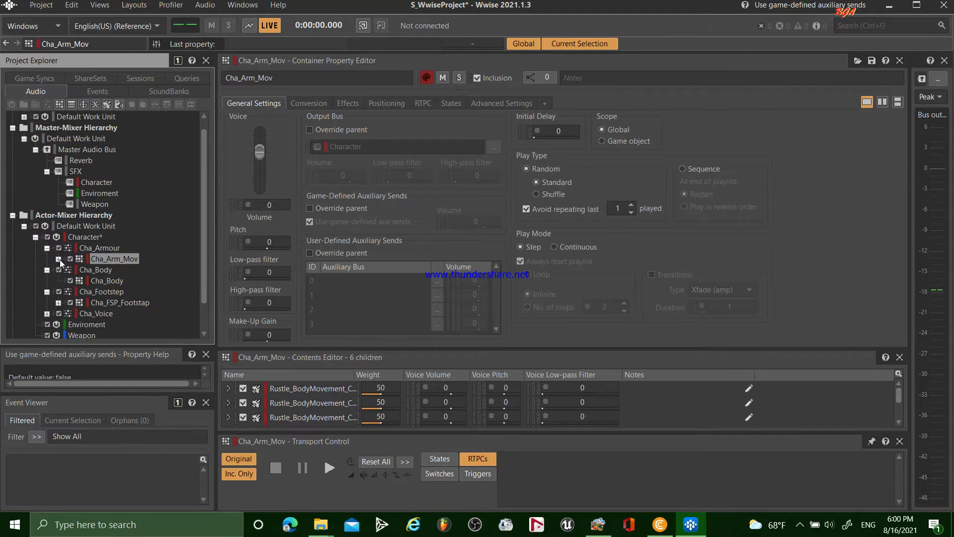
- Audition the Cha_FSP_Footstap container, then Cha_Arm_Mov under Cha_Armour
click(99, 291)
click(105, 303)
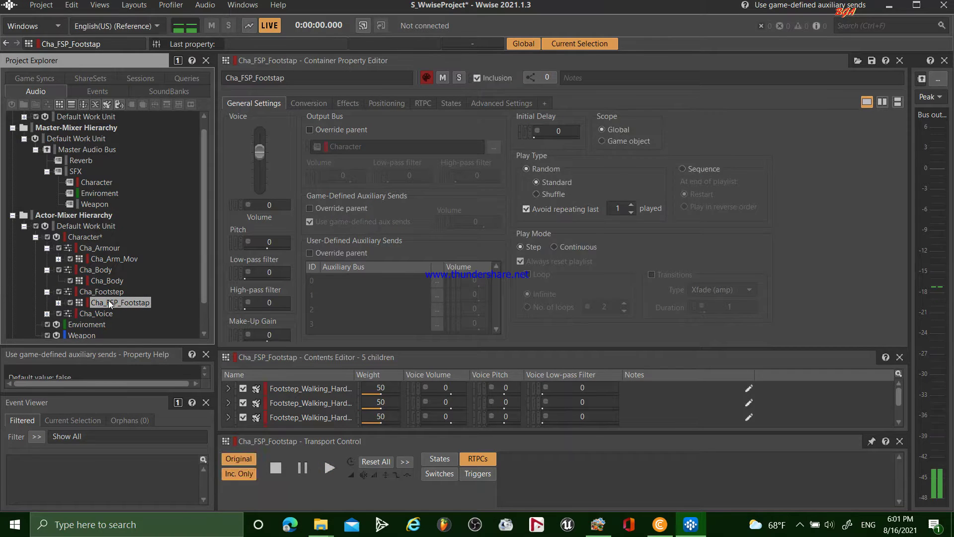
key(space)
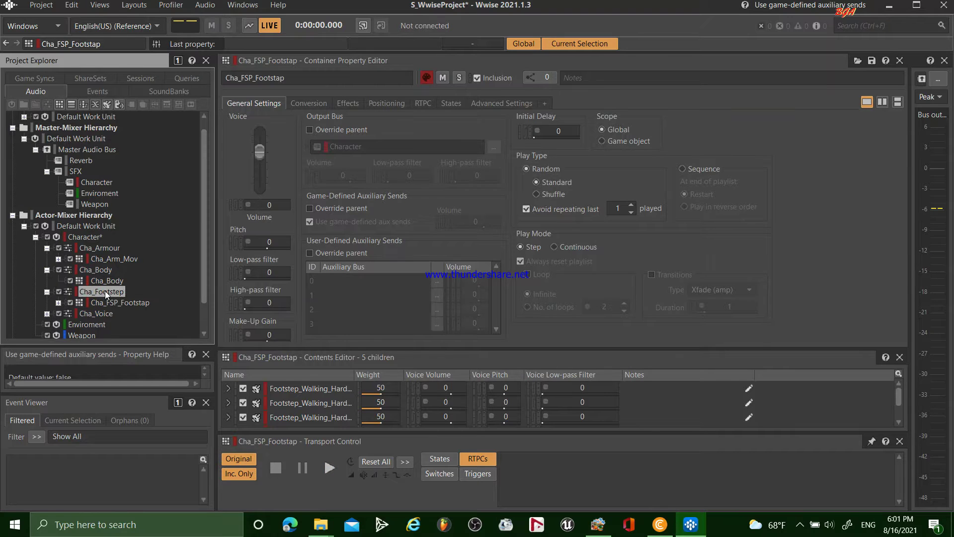
click(105, 291)
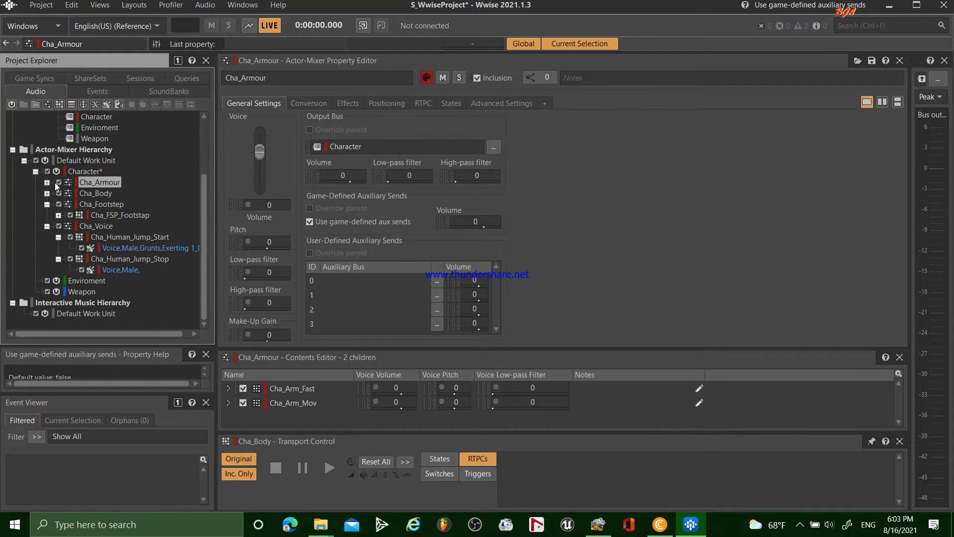
click(47, 182)
click(92, 195)
click(104, 204)
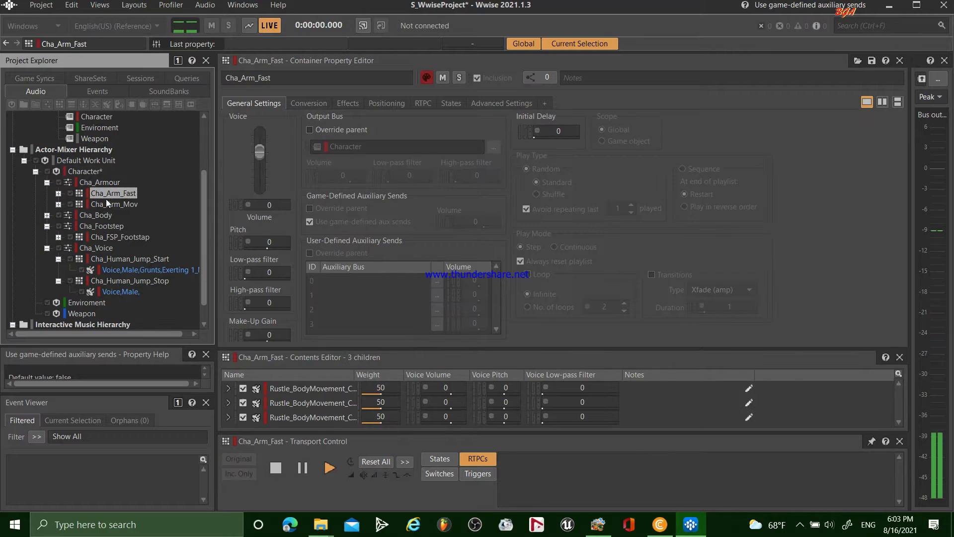
key(space)
- Inspect the Cha_Voice container and its Cha_Human_Jump_Start sound
click(91, 182)
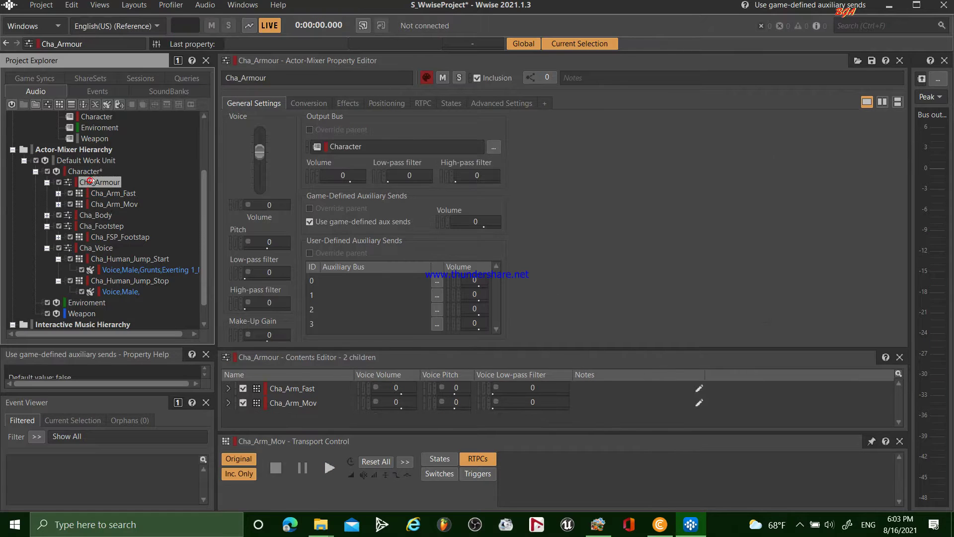
click(89, 259)
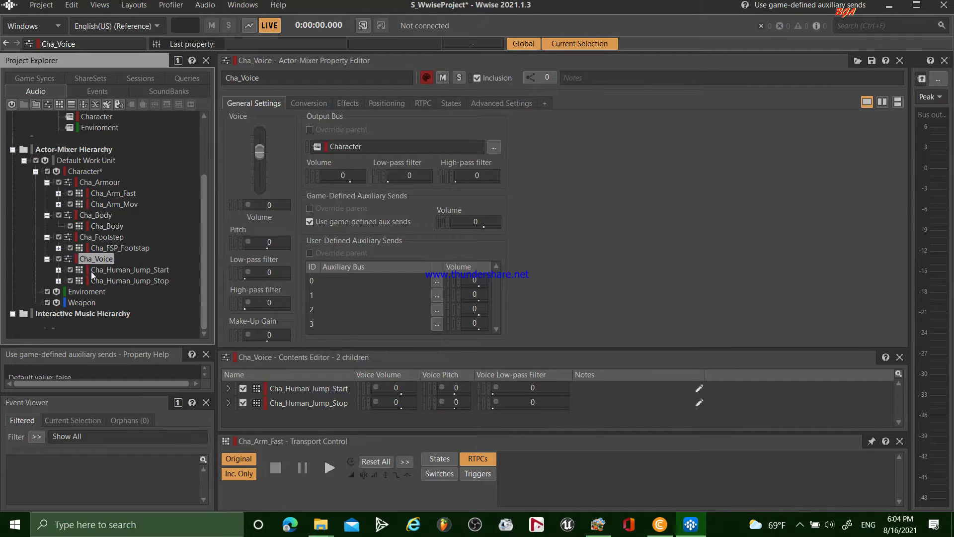
click(92, 270)
click(101, 260)
click(102, 270)
click(100, 261)
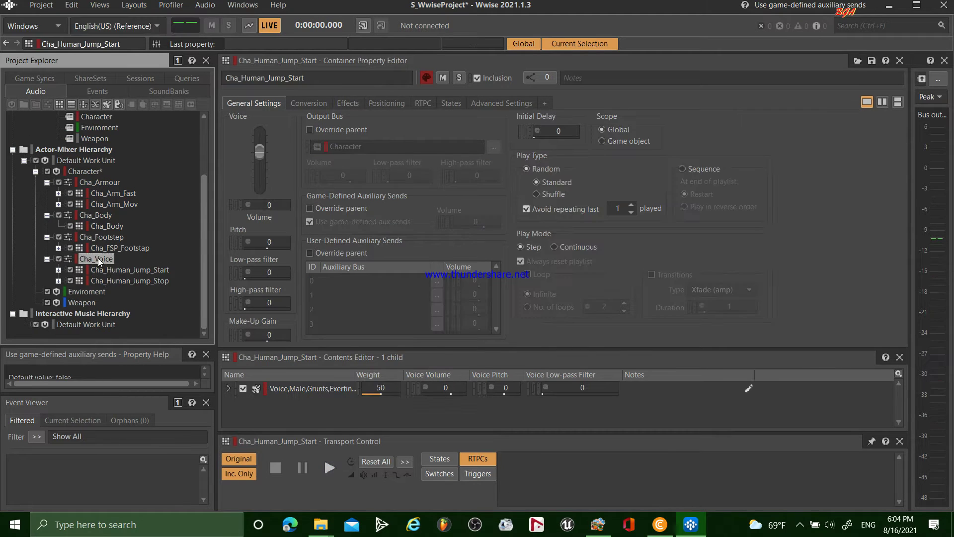
- Multi-select Cha_Arm_Fast, Cha_Arm_Mov, Cha_Body, Cha_FSP_Footstap, Cha_Human_Jump_Start and Cha_Human_Jump_Stop
click(107, 196)
shift+click(112, 201)
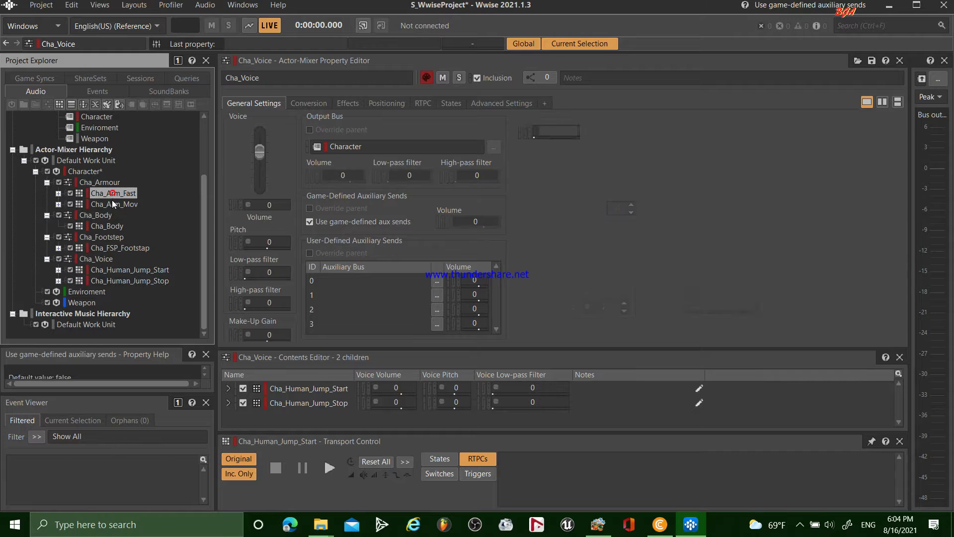
ctrl+click(108, 227)
ctrl+click(111, 247)
ctrl+click(114, 269)
ctrl+click(120, 280)
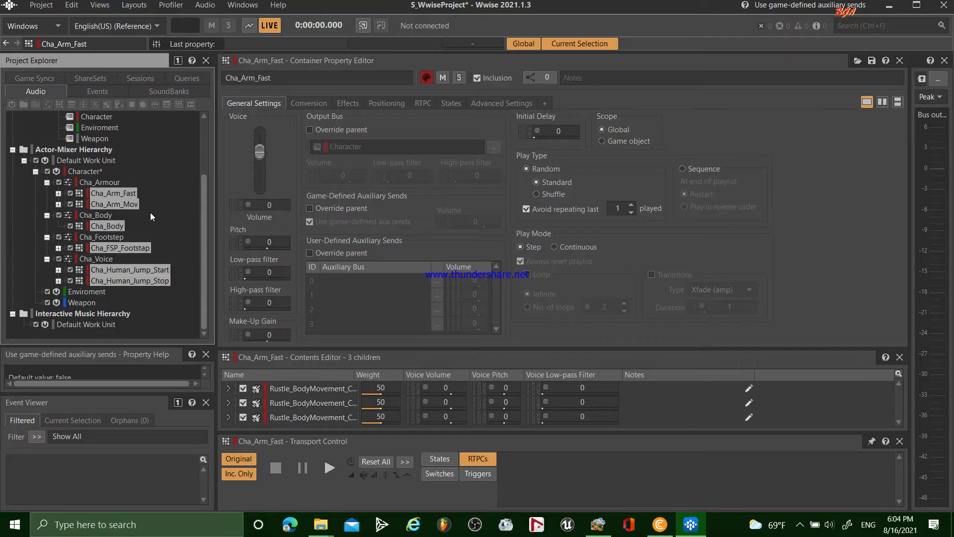
- Create one Play event per selected sound object
right_click(121, 192)
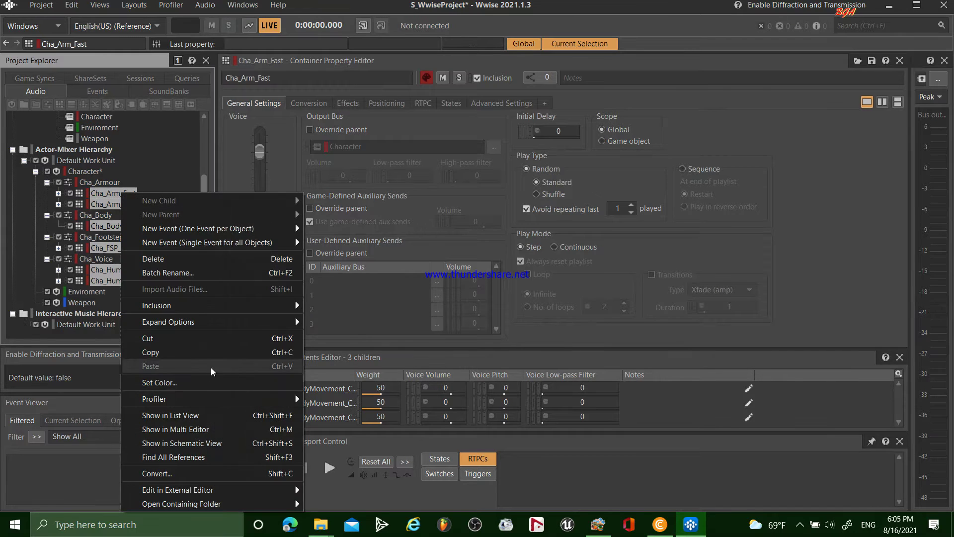
mouse_move(206, 233)
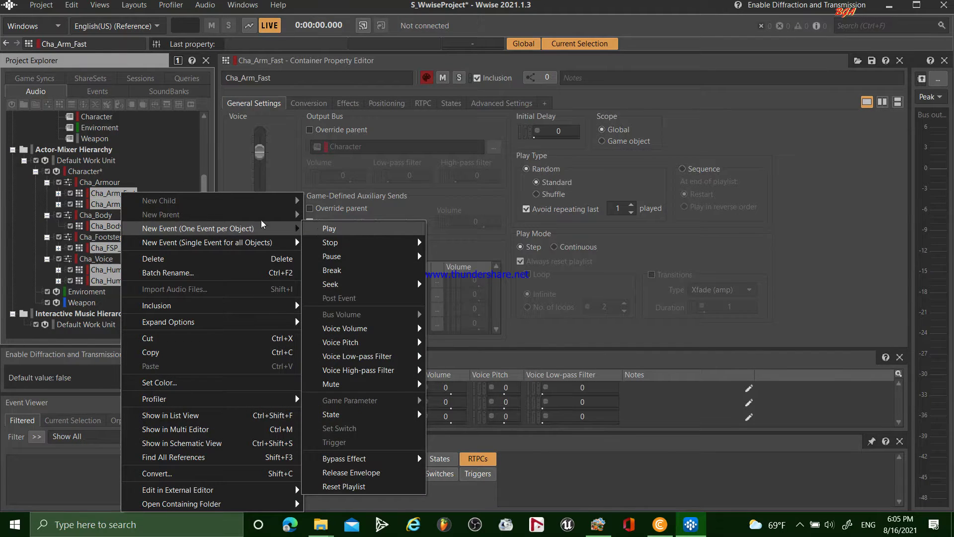
click(330, 229)
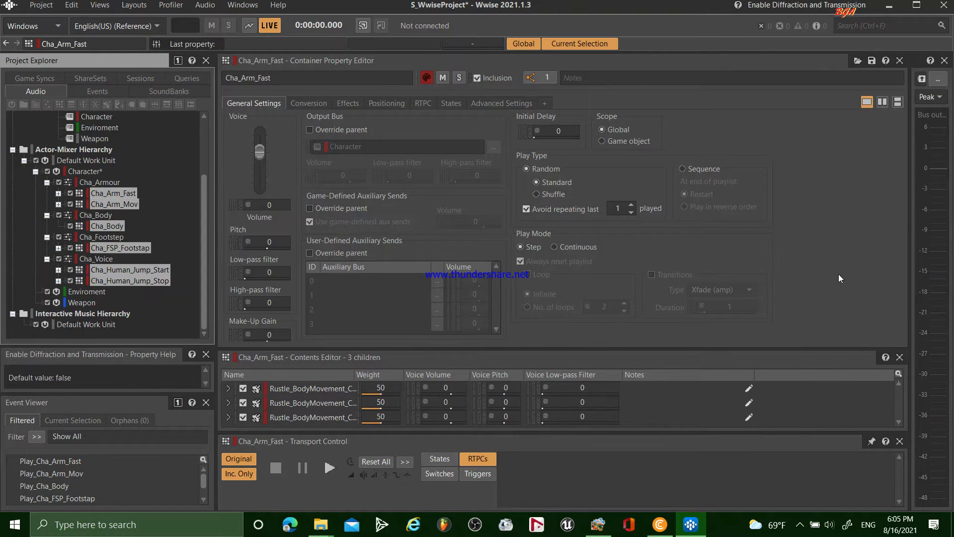
- Select the six new Play_Cha_ events in the Events hierarchy
click(98, 91)
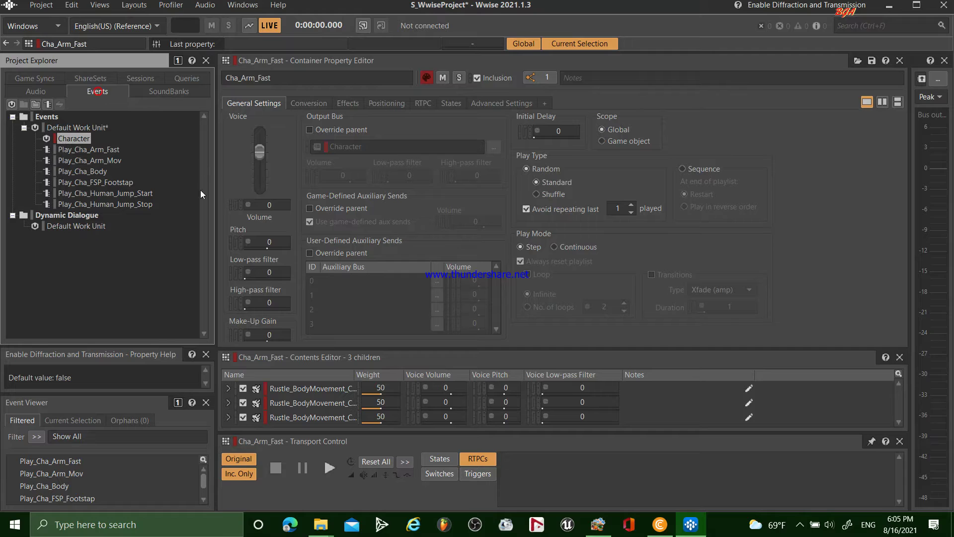
click(86, 149)
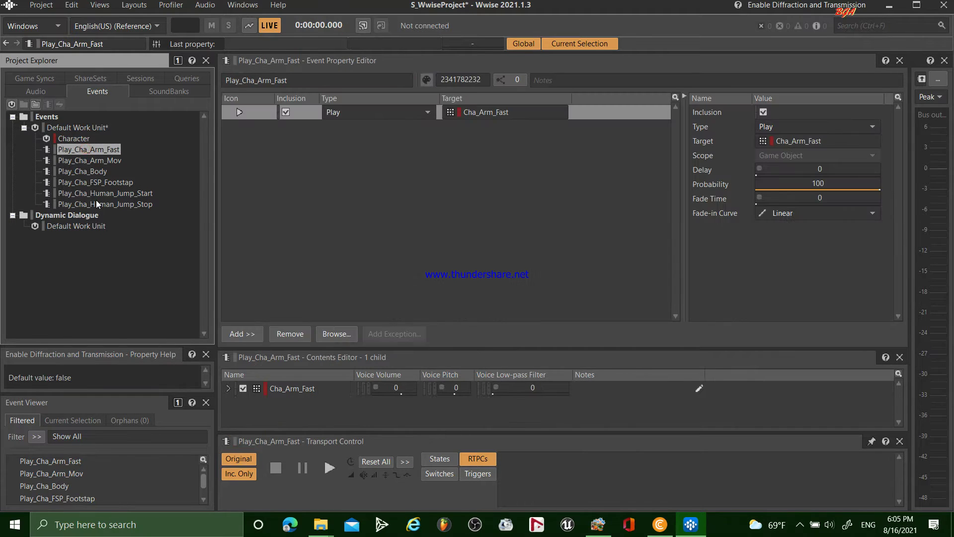
shift+click(96, 201)
- Batch rename the six events, replacing 'Play' with 'SFX'
right_click(100, 148)
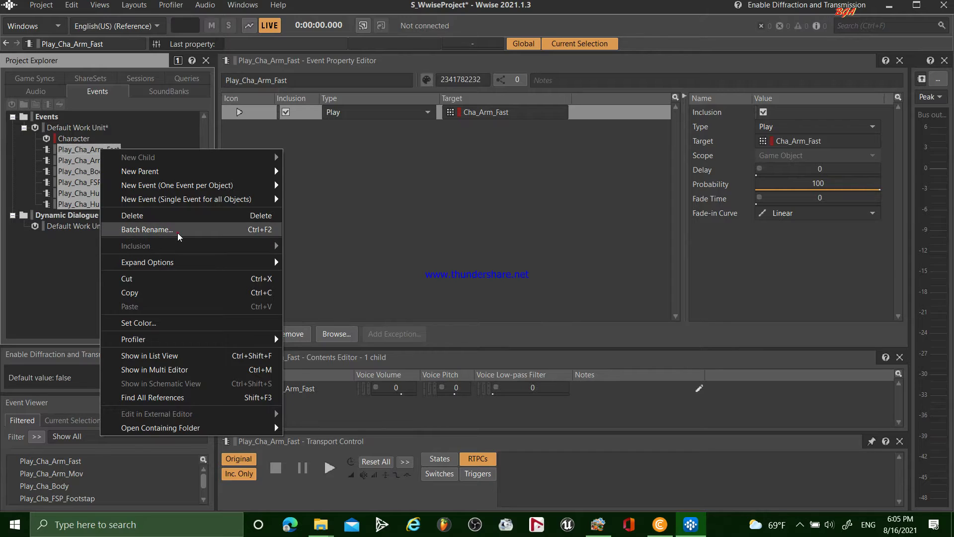
click(177, 231)
text(Play)
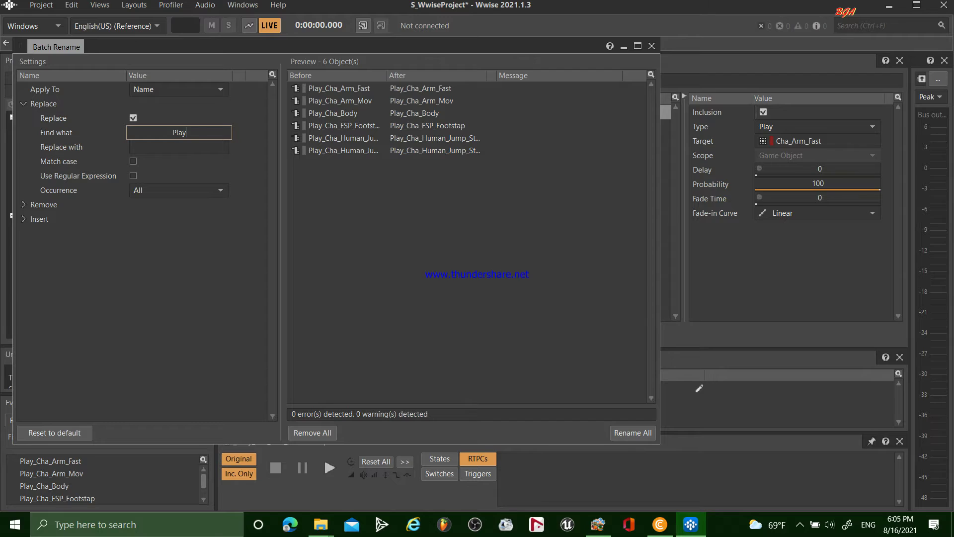
key(Return)
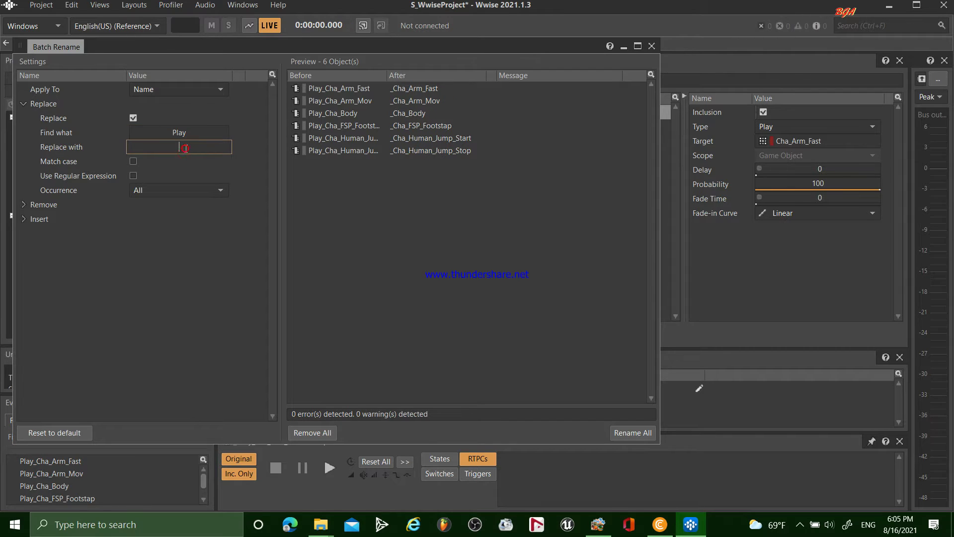
text(SFX)
key(Return)
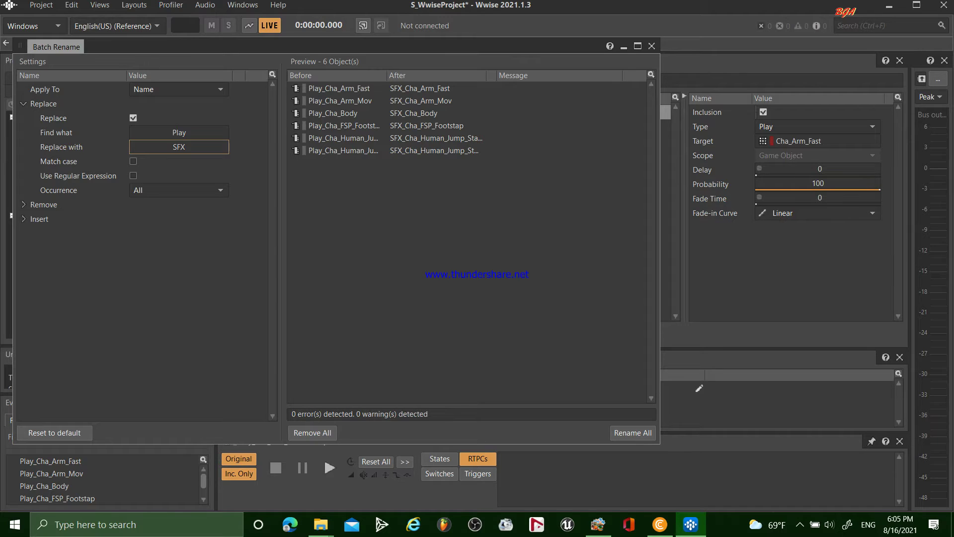
key(alt+Tab)
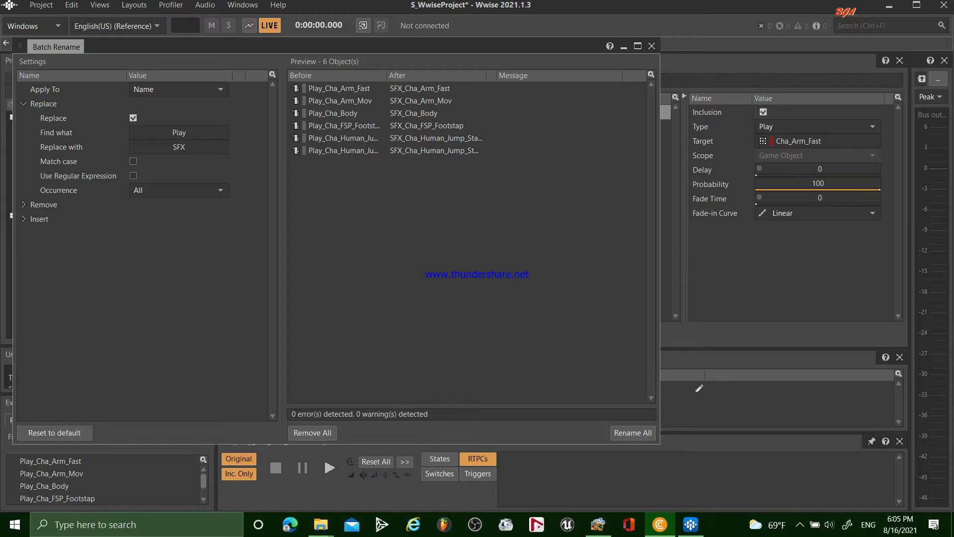
click(626, 431)
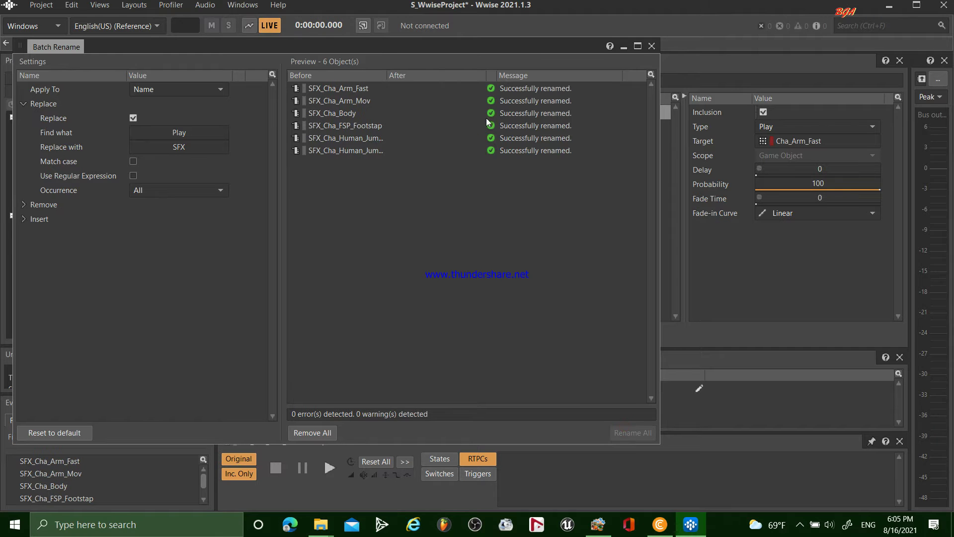
click(651, 46)
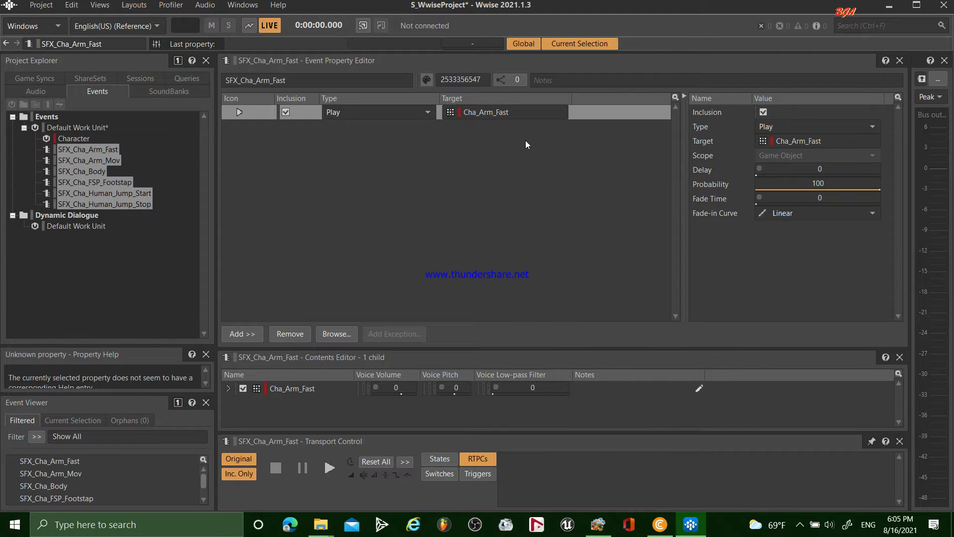
- Add a Cha_Vocal virtual folder under the Character work unit
click(75, 140)
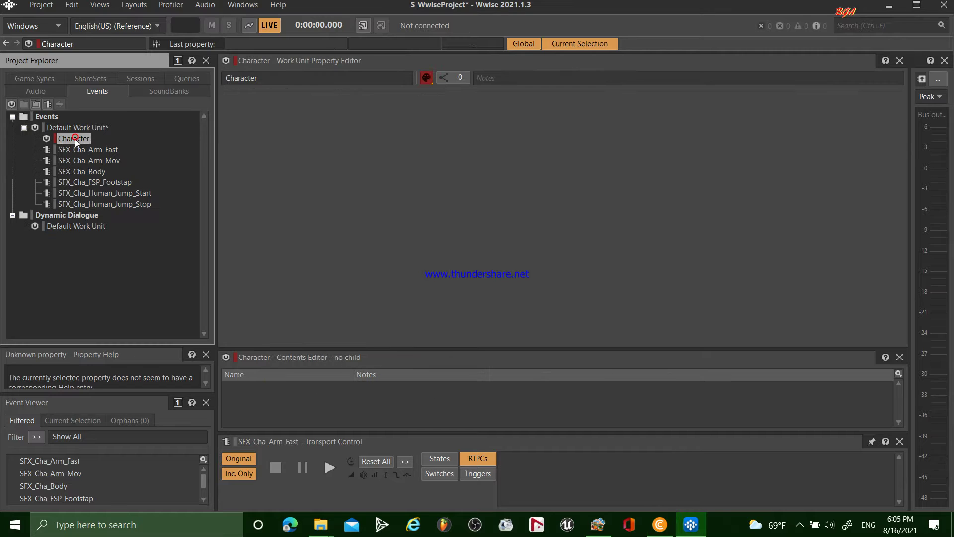
right_click(75, 141)
mouse_move(129, 145)
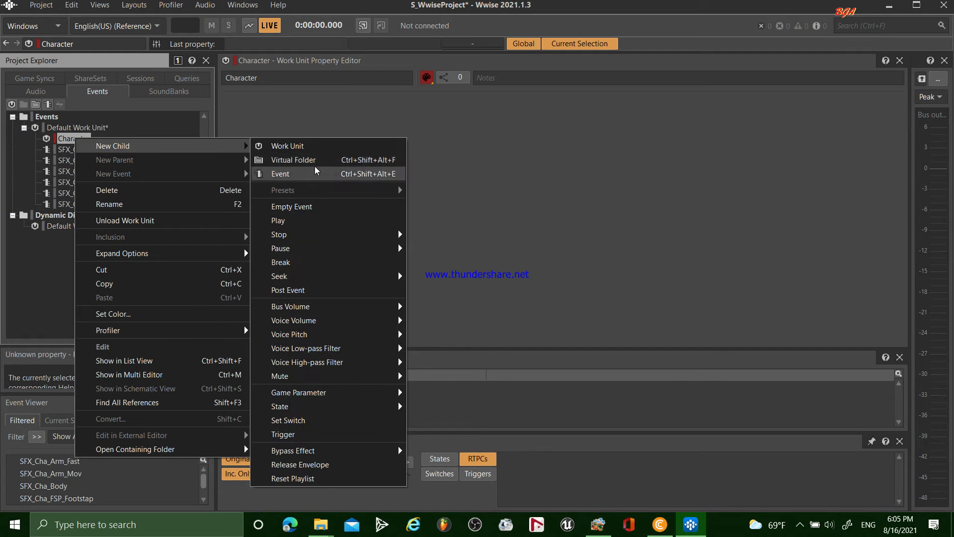
click(298, 162)
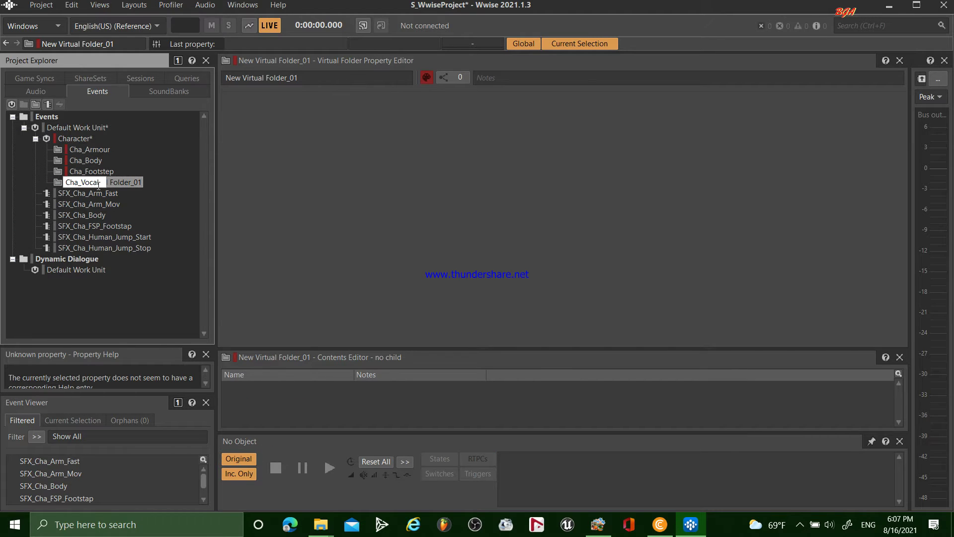
key(Return)
- Move the arm events to Cha_Armour, footstep to Cha_Footstep, and jump events to Cha_Vocal
click(96, 194)
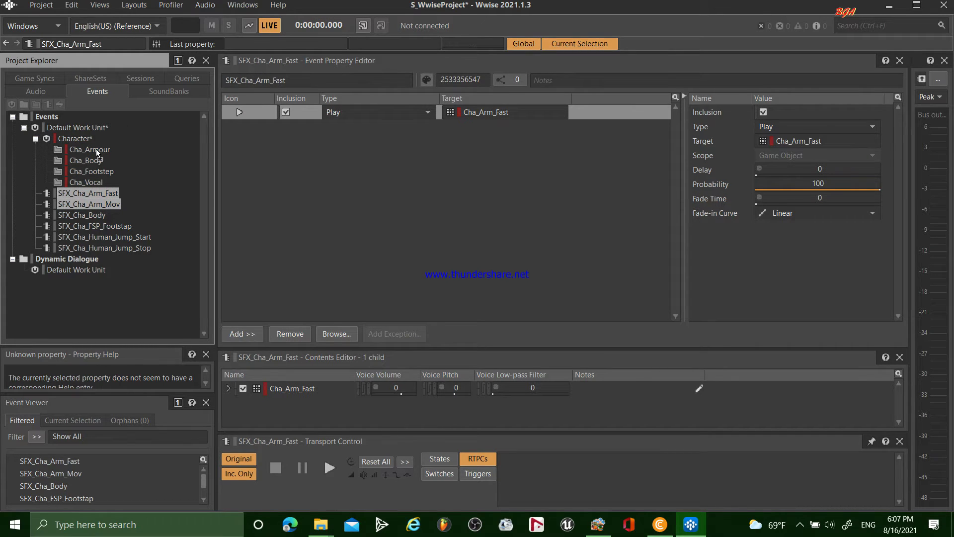
drag(97, 152, 96, 152)
click(94, 193)
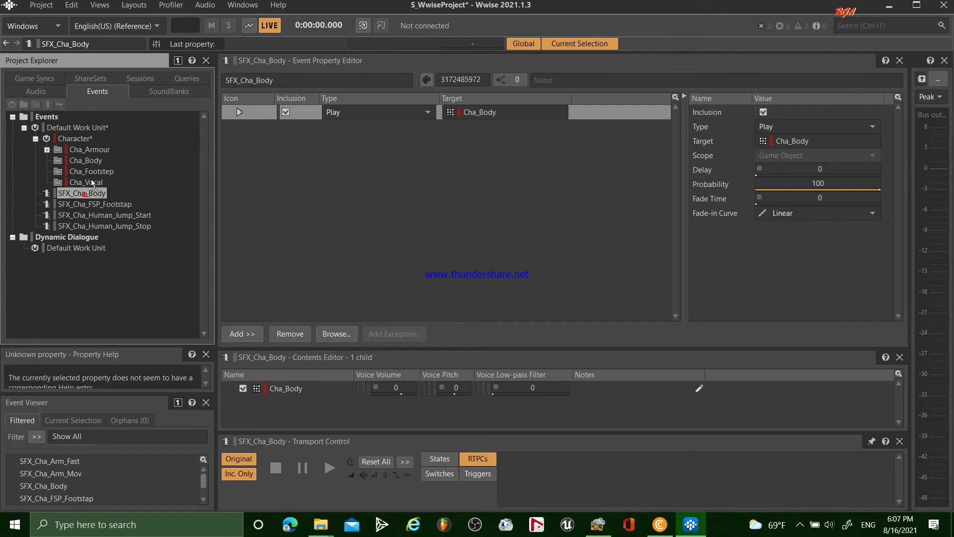
click(102, 196)
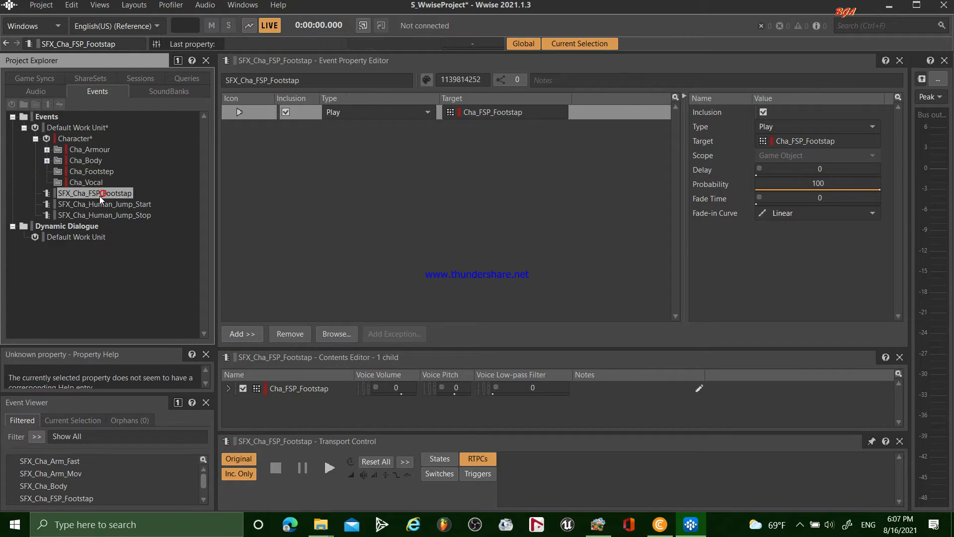
drag(98, 190, 104, 172)
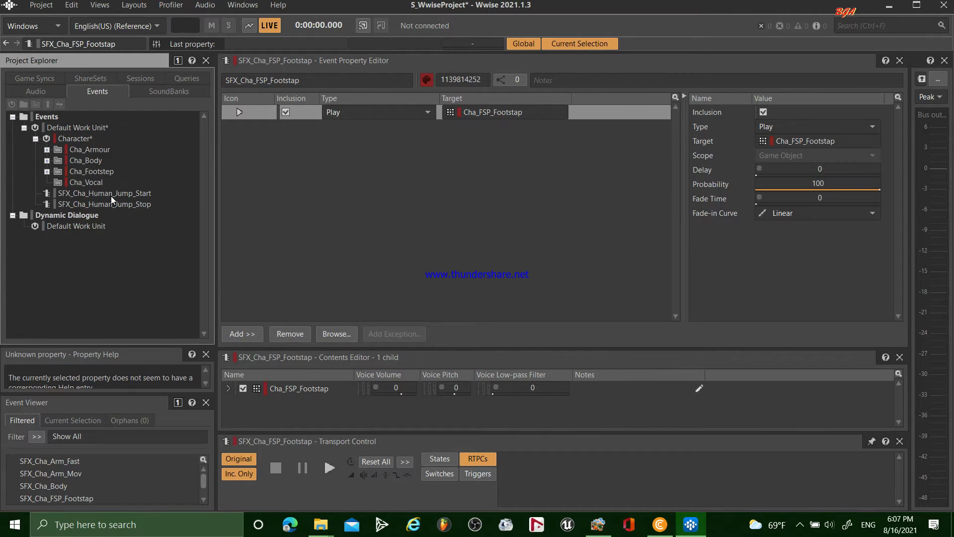
click(110, 195)
shift+click(111, 205)
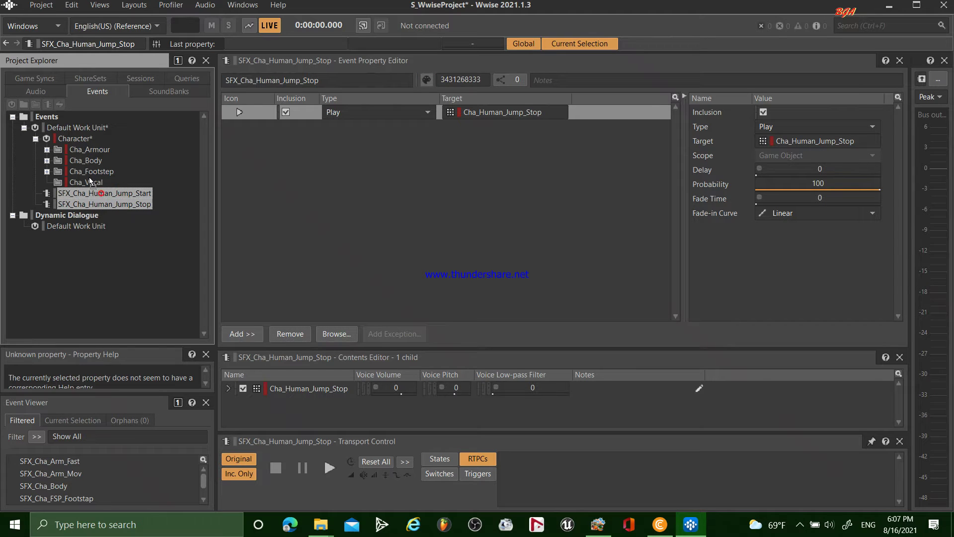
drag(88, 193, 86, 182)
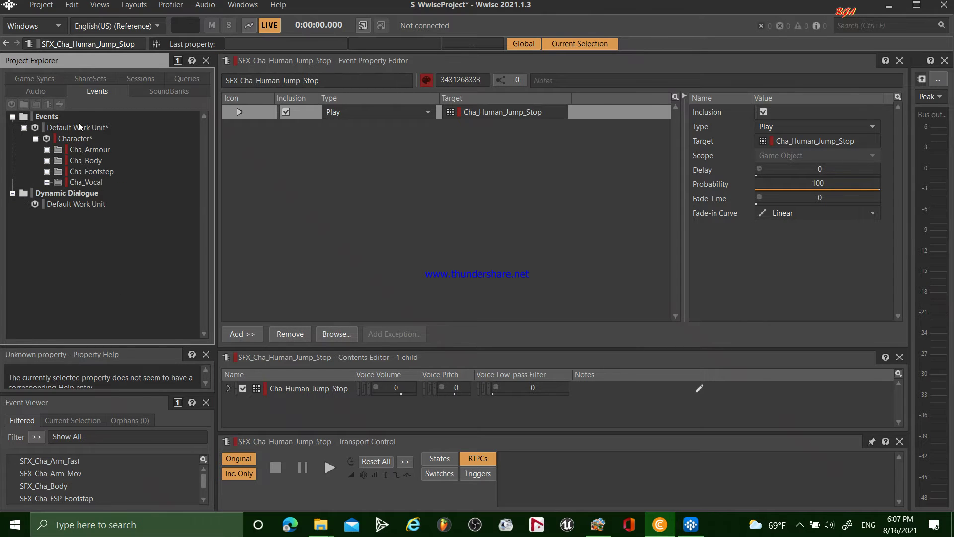
- Add a Character work unit under the Attenuations Default Work Unit
click(95, 81)
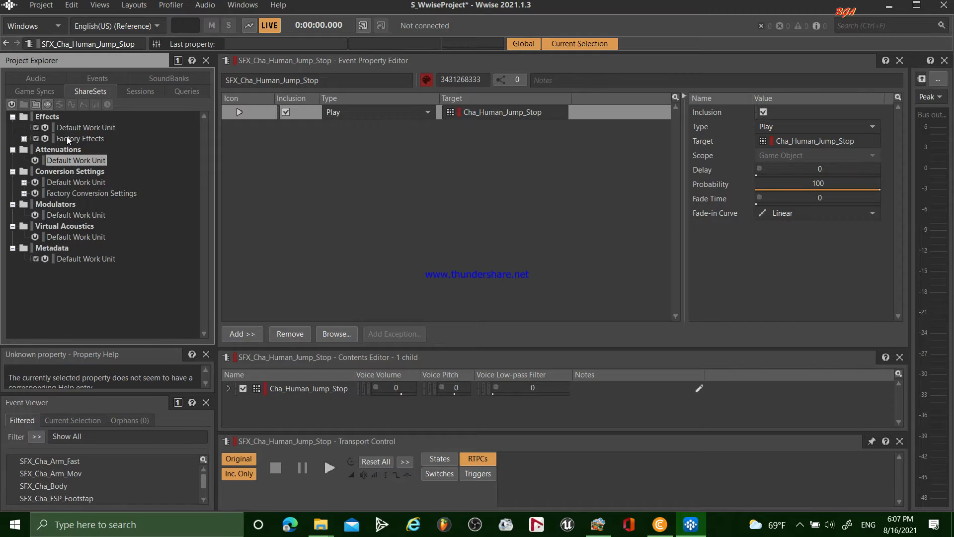
click(54, 149)
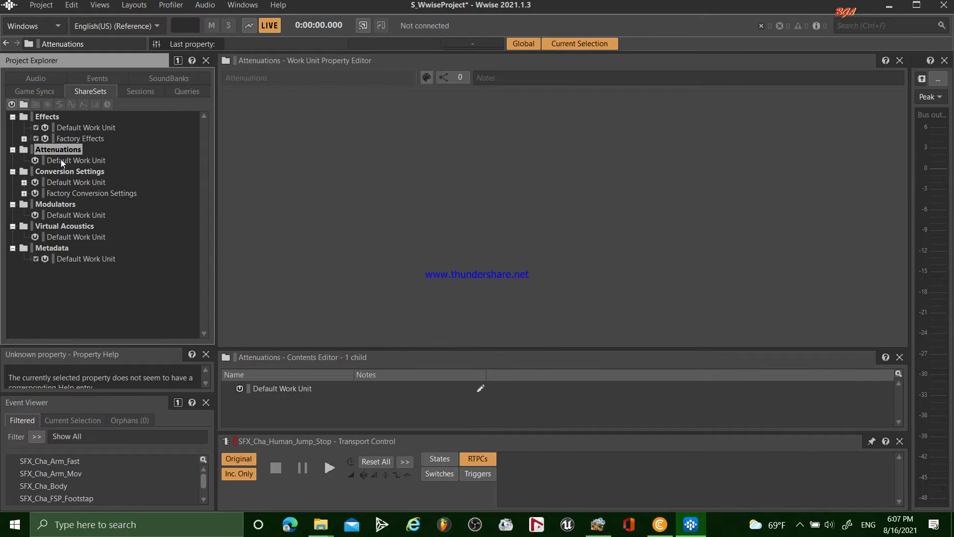
click(63, 161)
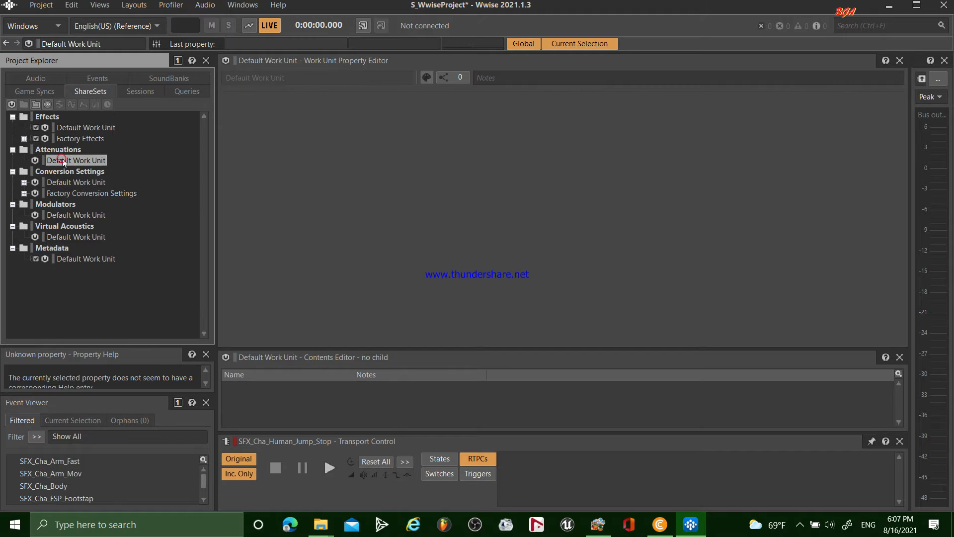
right_click(63, 161)
mouse_move(105, 167)
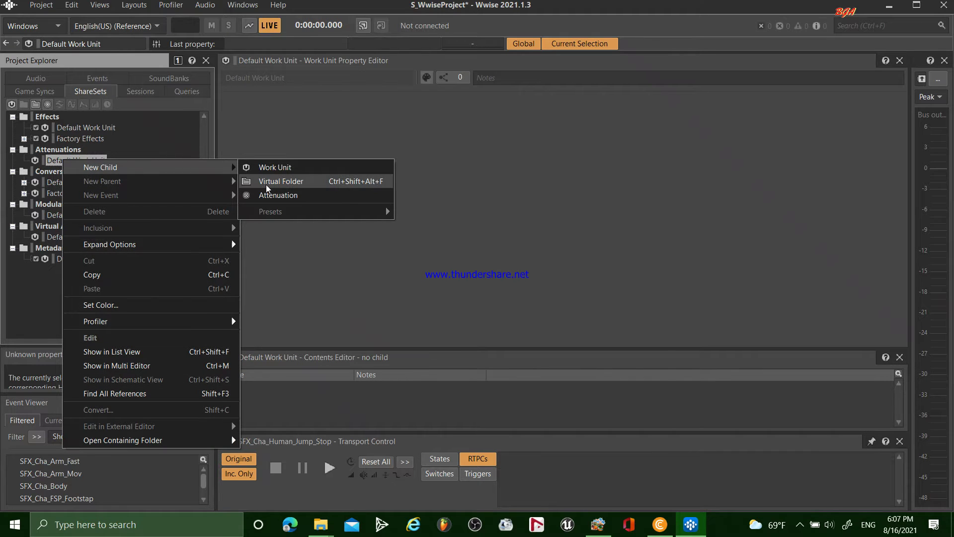
click(269, 168)
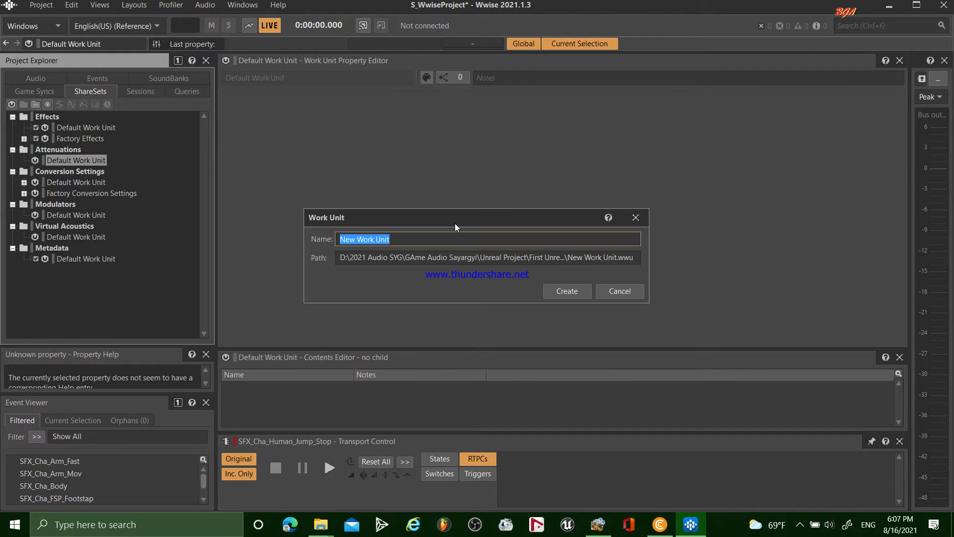
text(Character)
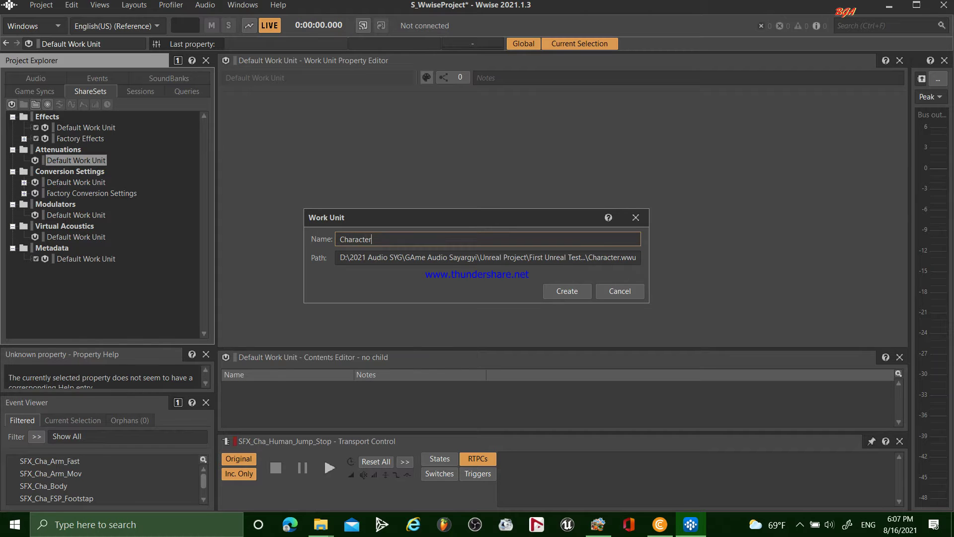
key(Return)
- Add an Enivroment work unit, then start another child work unit for Weapon
right_click(71, 163)
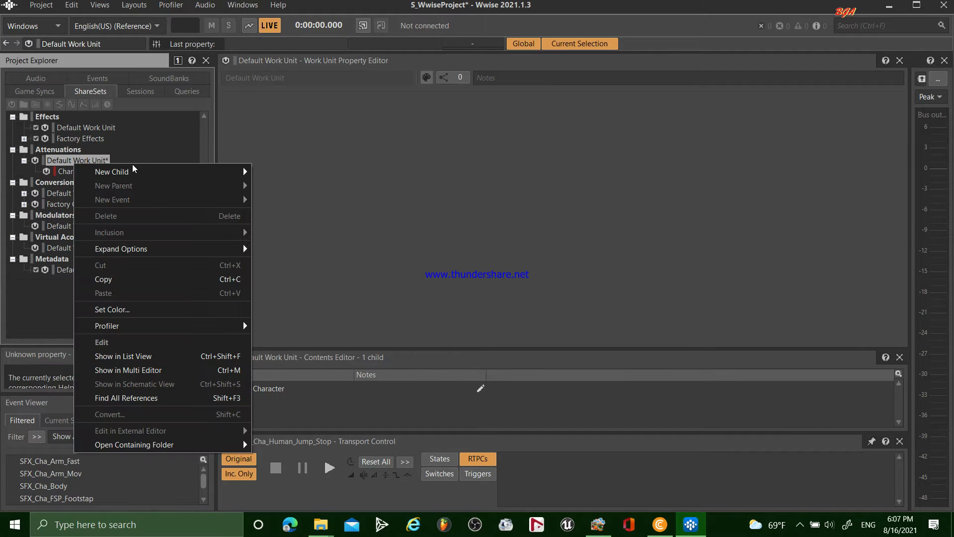
mouse_move(138, 174)
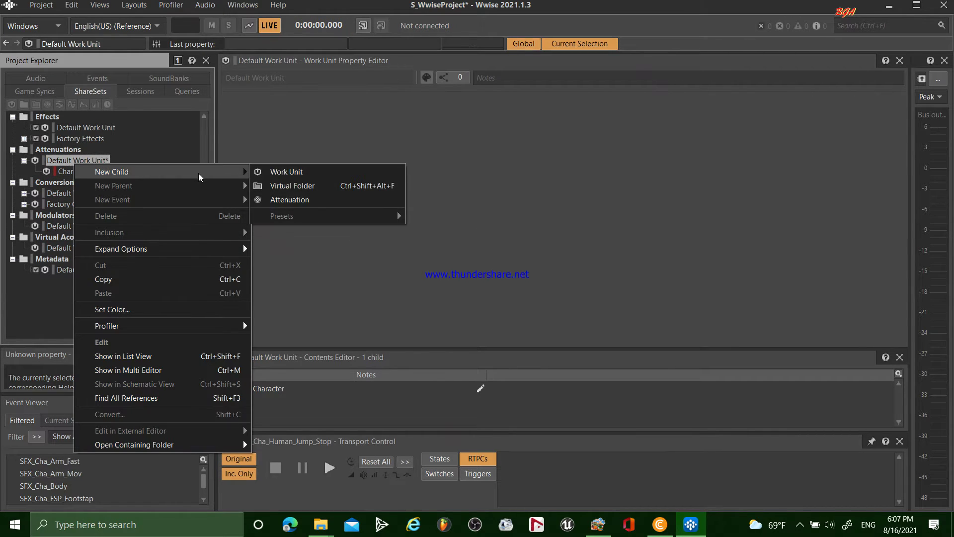
click(293, 172)
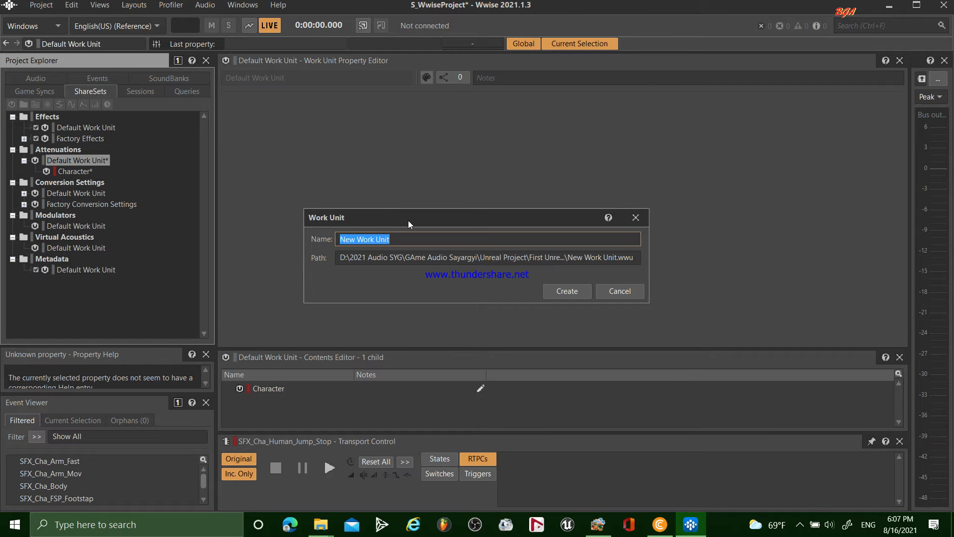
text(Eniv)
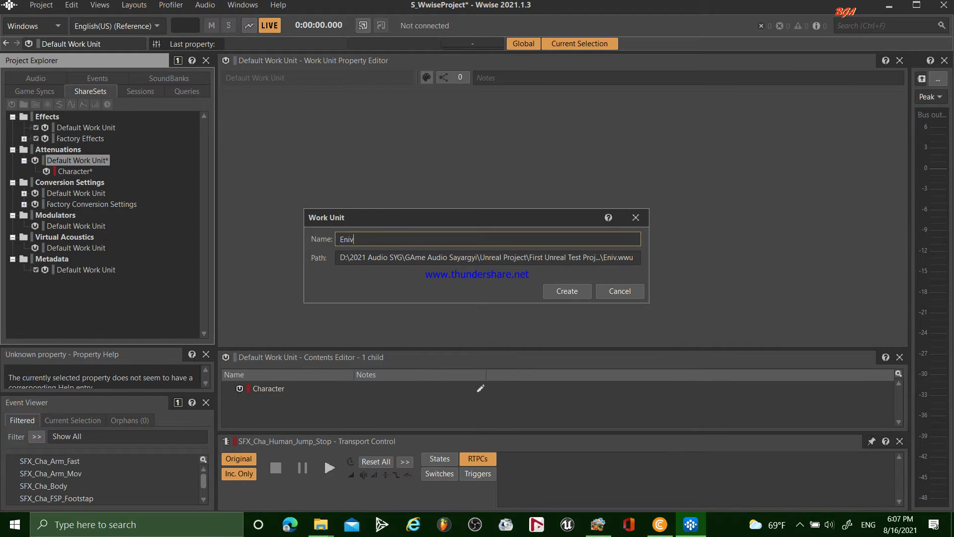
text(romen)
text(t)
key(Return)
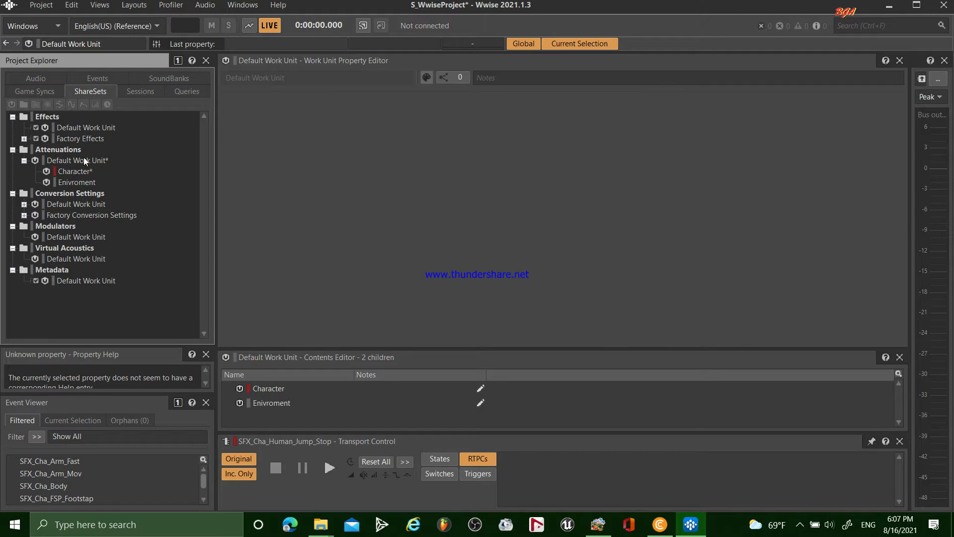
right_click(83, 158)
mouse_move(174, 167)
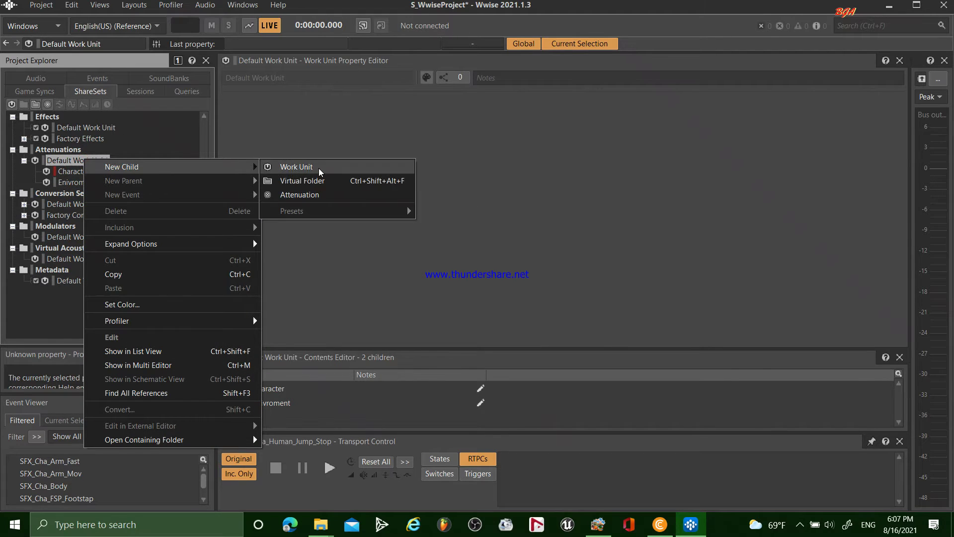
click(320, 169)
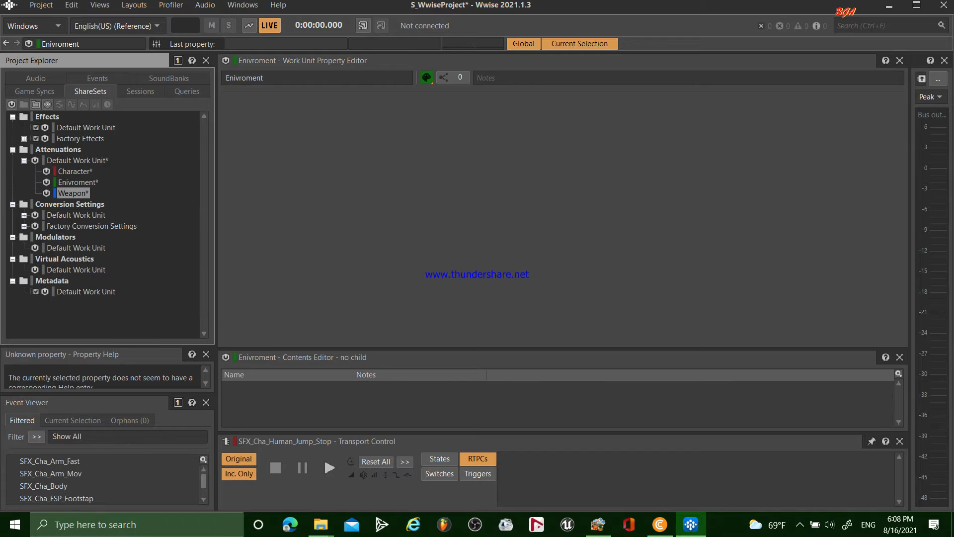
- Create an attenuation named ATT_Cha_Generic under the Character work unit
click(83, 172)
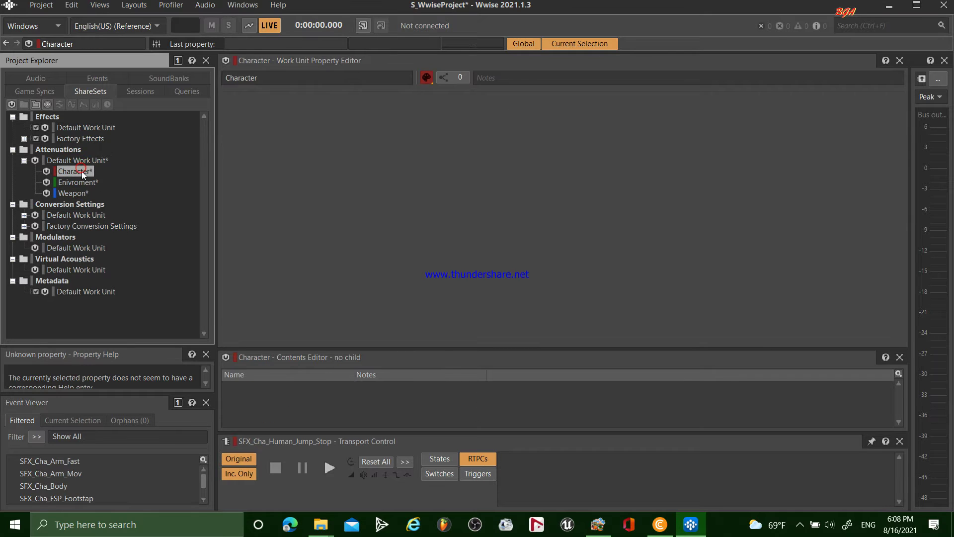
right_click(81, 172)
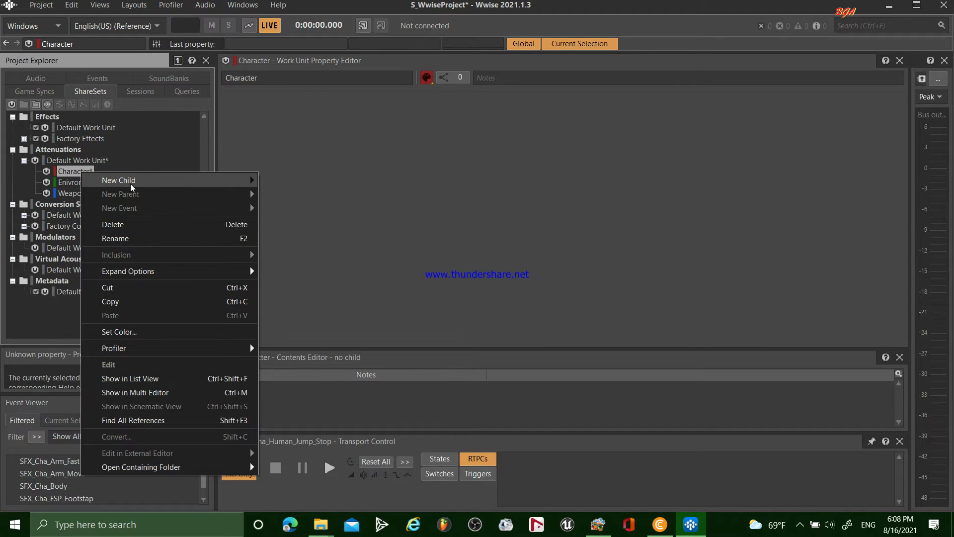
mouse_move(133, 186)
click(298, 208)
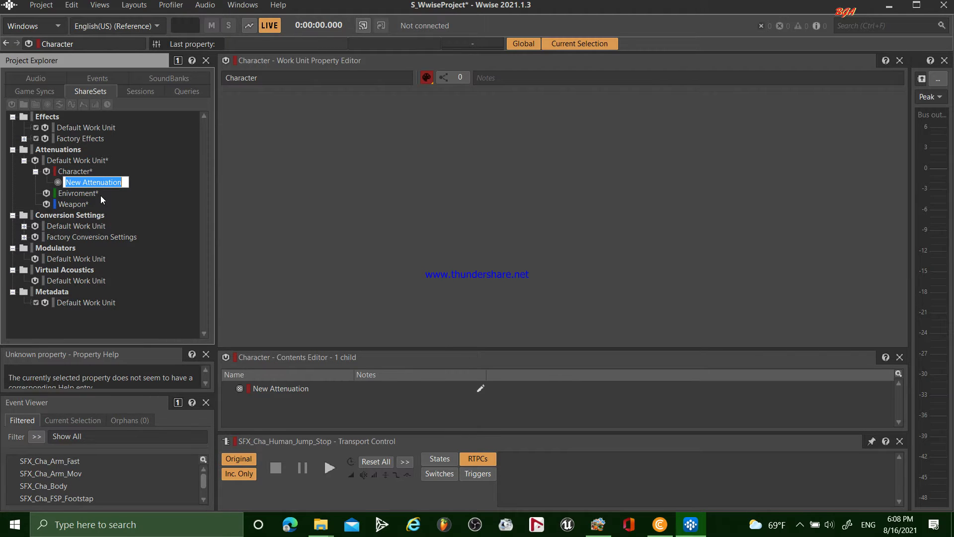
text(ATT_)
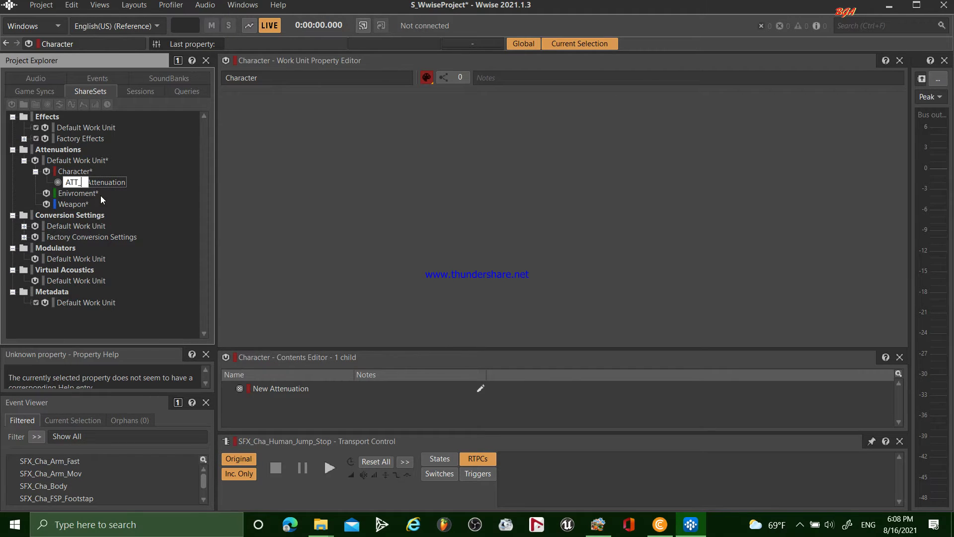
text(Cha_Generic)
key(Return)
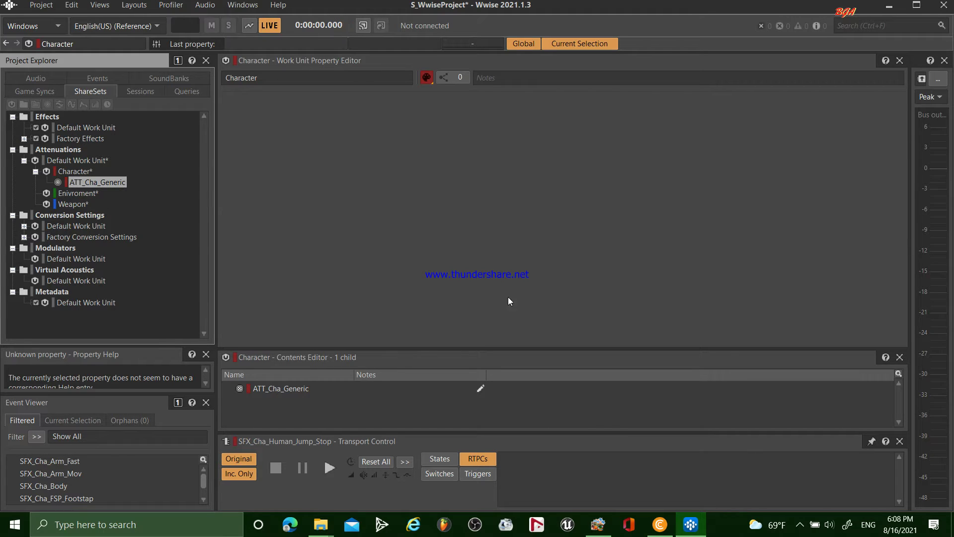
- Set its max distance to 750 and add a full-volume curve point at 150
double_click(109, 184)
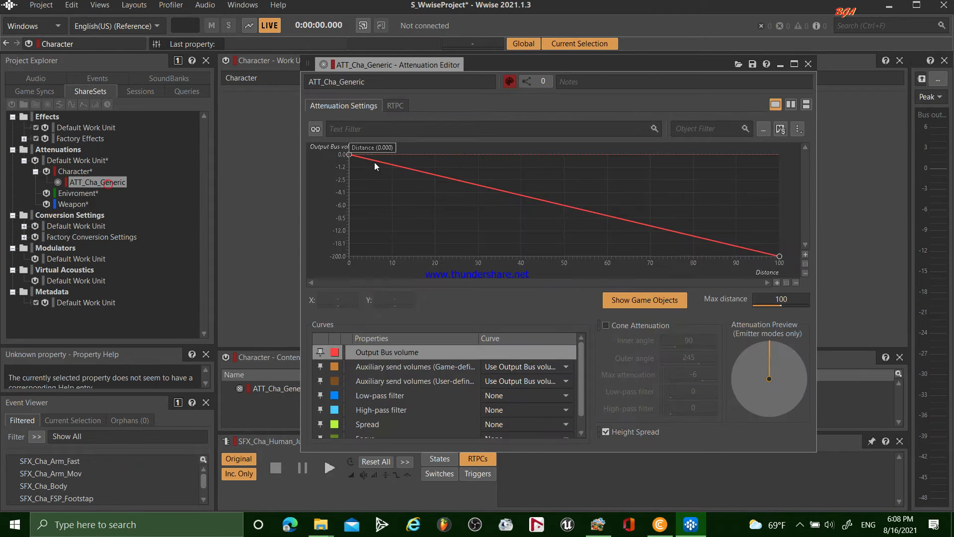
click(781, 300)
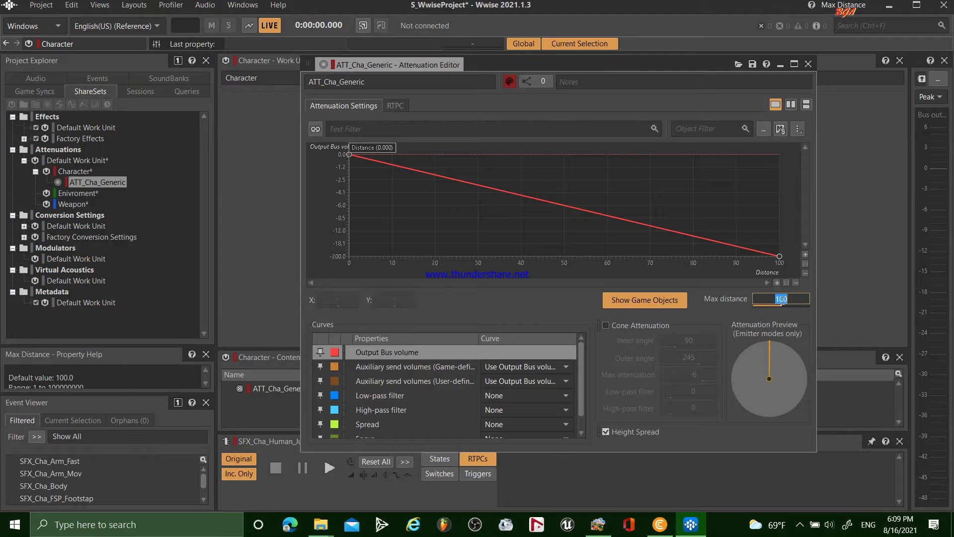
text(750)
key(Return)
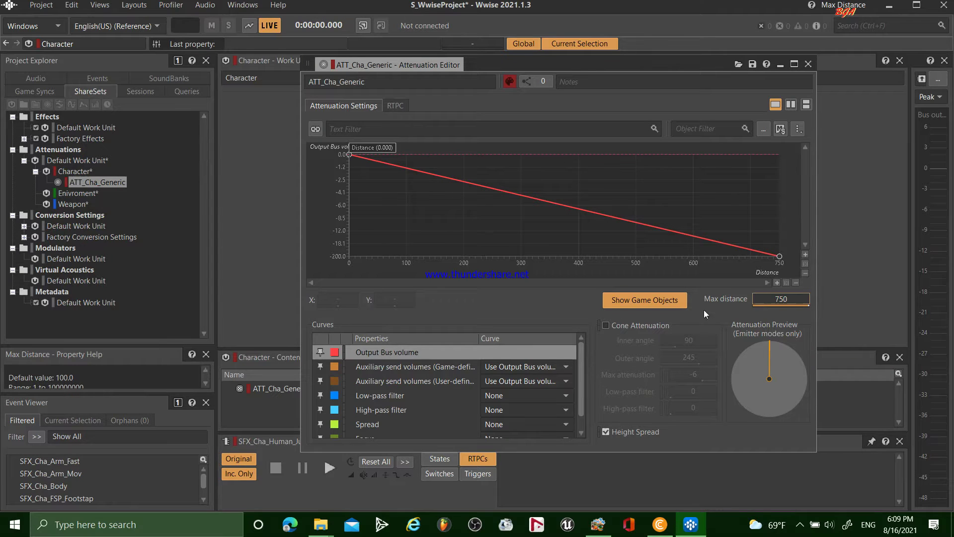
double_click(436, 155)
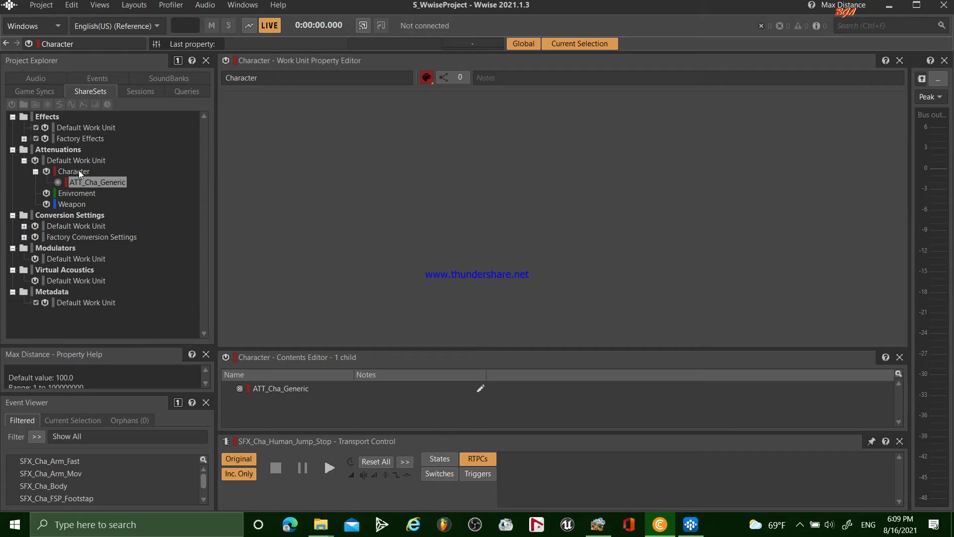
- Select the four character actor-mixers, Cha_Armour through Cha_Body, and open them for multi-editing
click(77, 171)
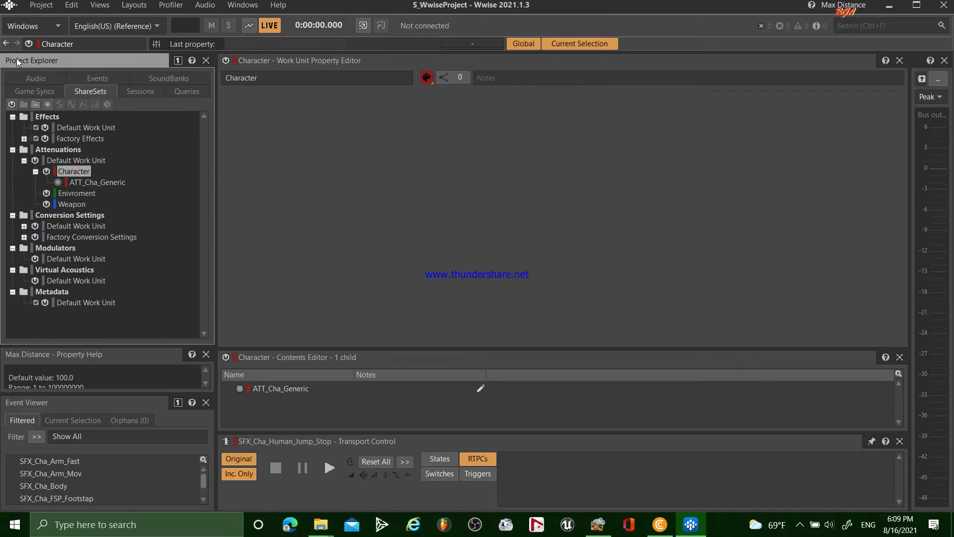
click(36, 78)
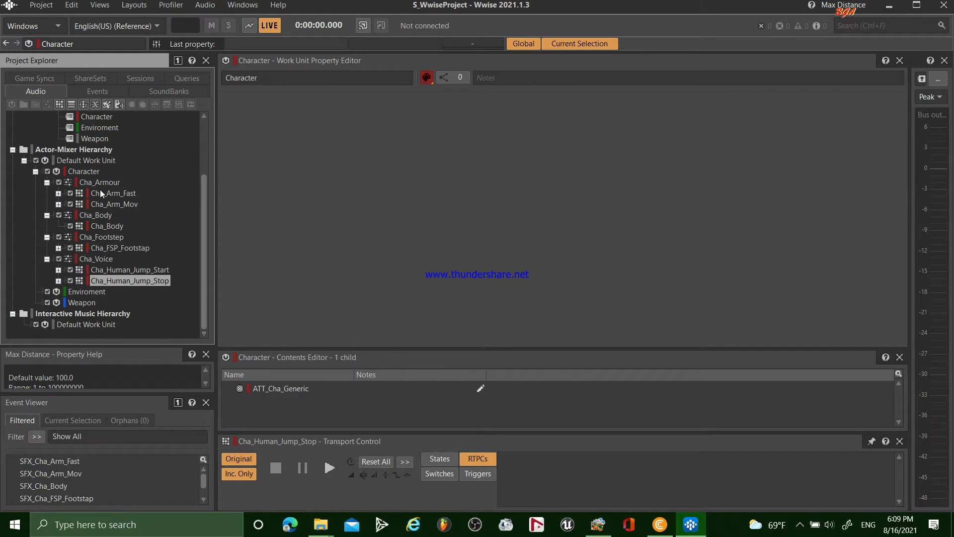
click(99, 182)
shift+click(99, 215)
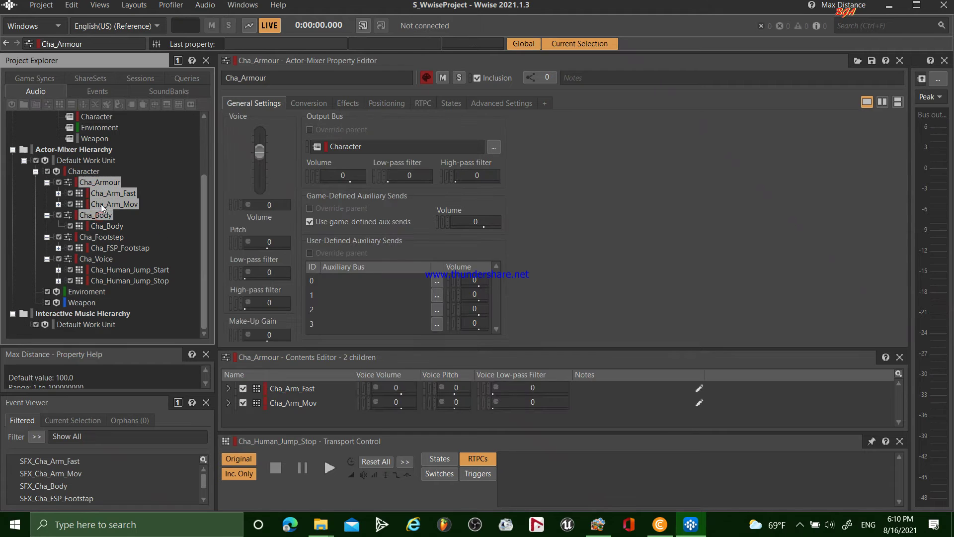
click(99, 183)
ctrl+click(98, 215)
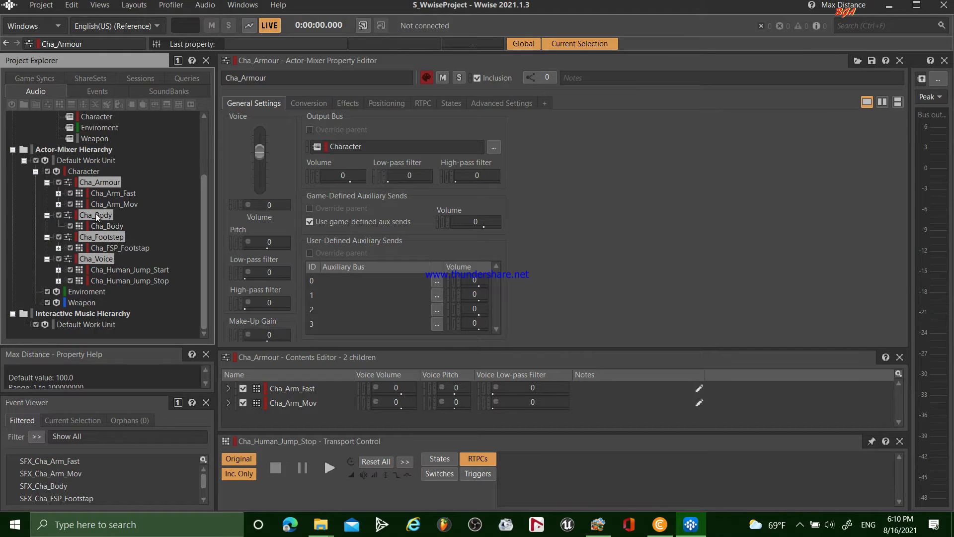
right_click(99, 183)
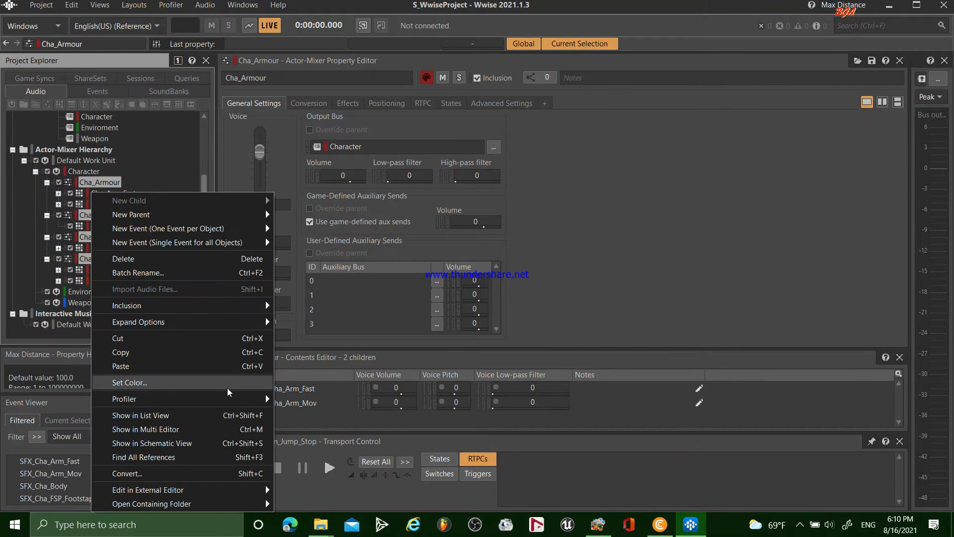
click(219, 429)
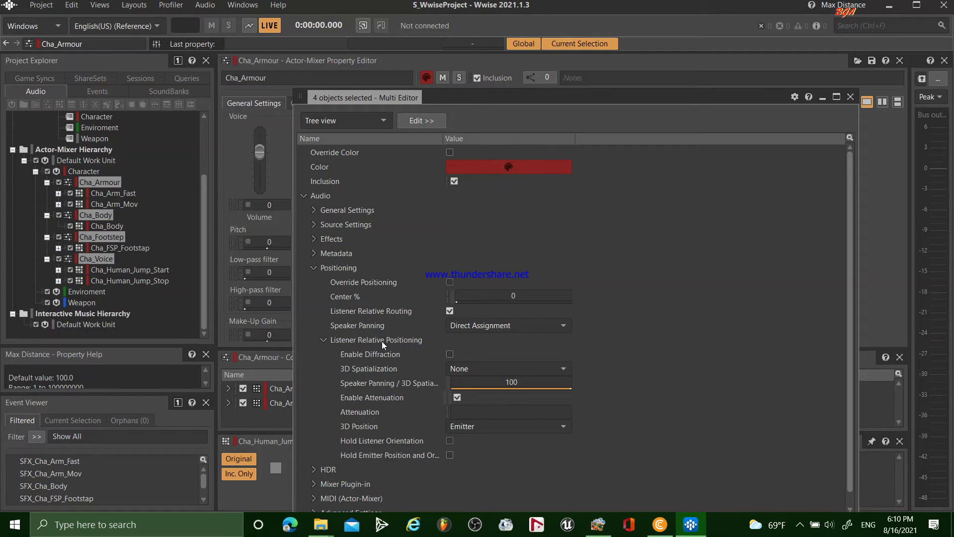
- Set 3D Spatialization to Position + Orientation with a mix of 0, keeping 3D position as Emitter
click(505, 369)
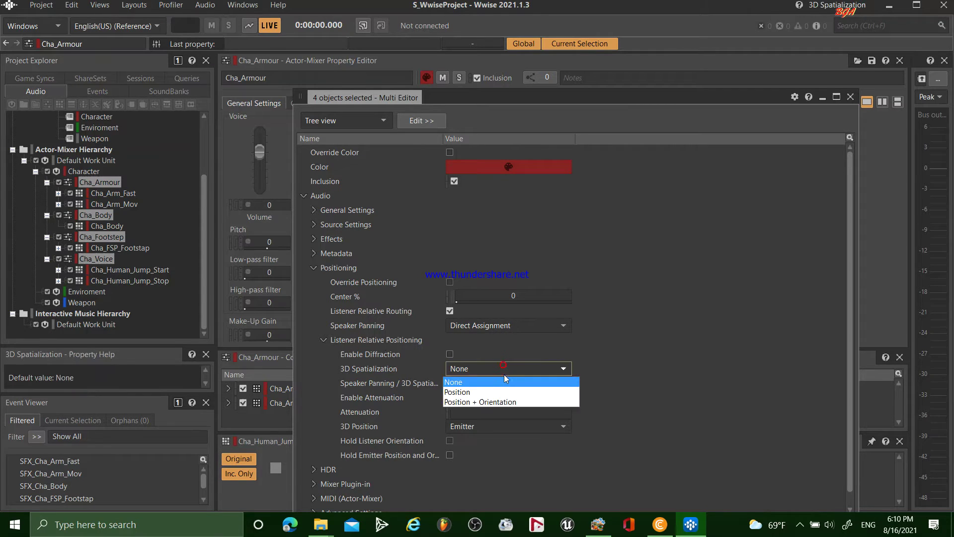
click(497, 405)
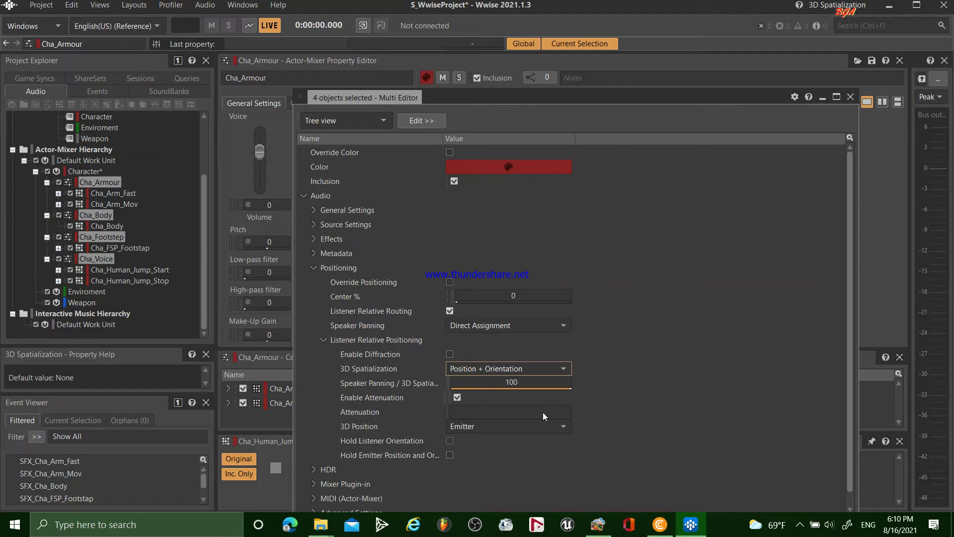
click(516, 384)
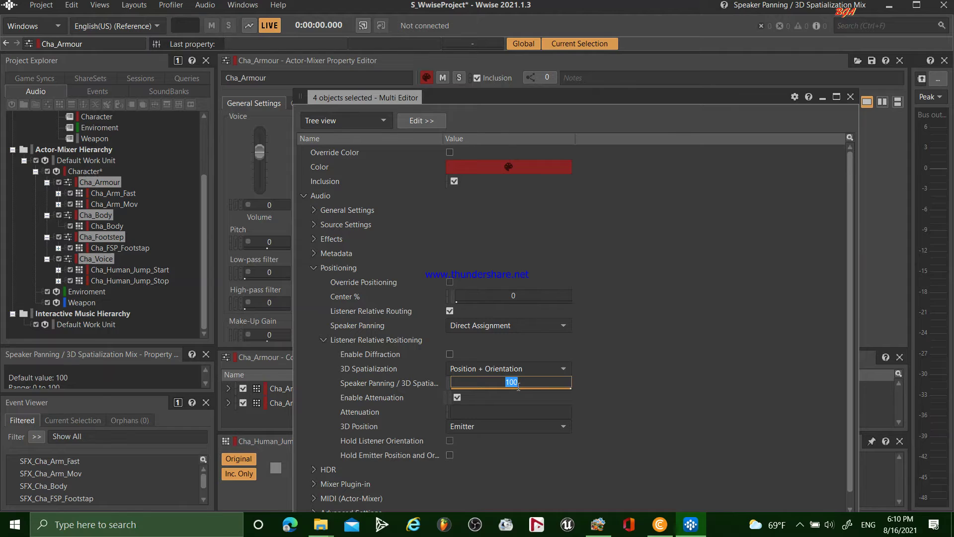
text(0)
key(Return)
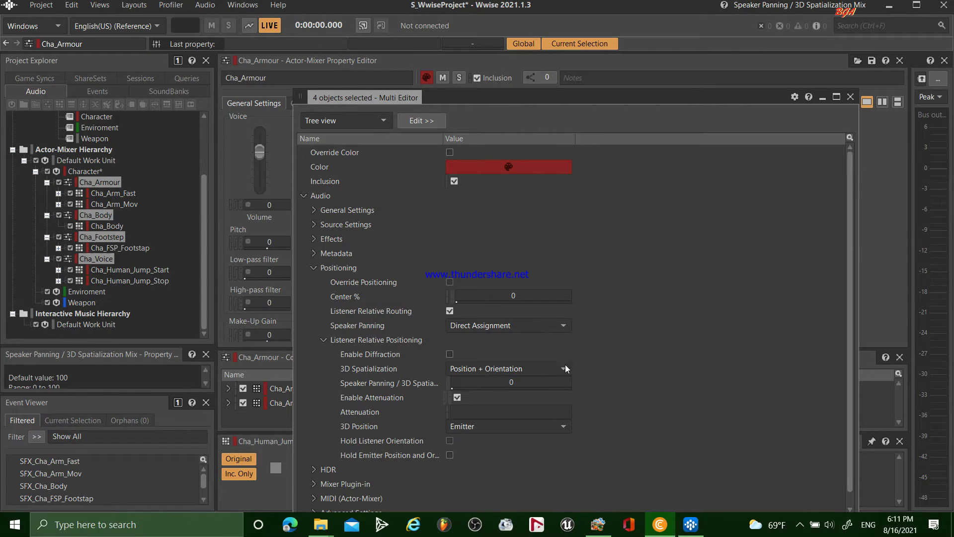
click(530, 425)
click(660, 435)
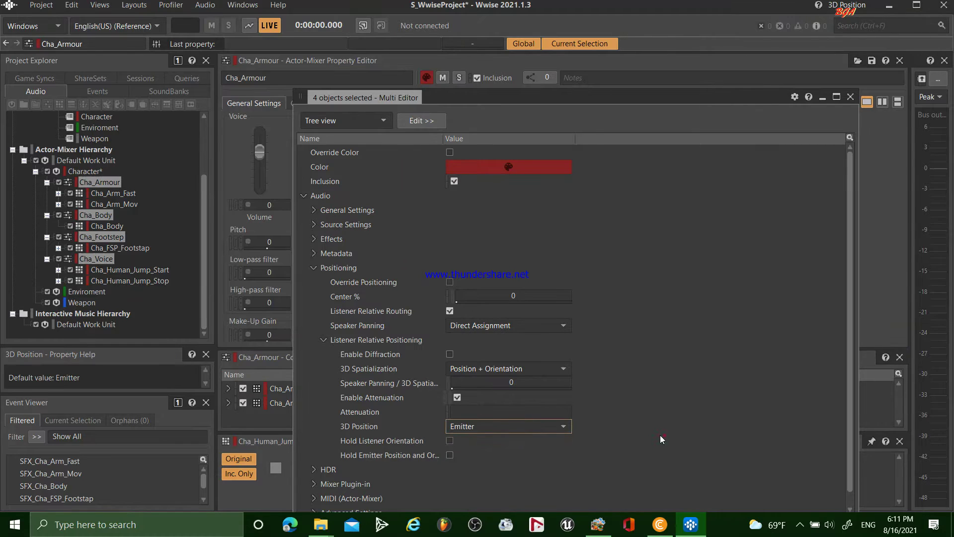
- Assign the ATT_Cha_Generic attenuation ShareSet and check each actor-mixer's positioning
click(98, 74)
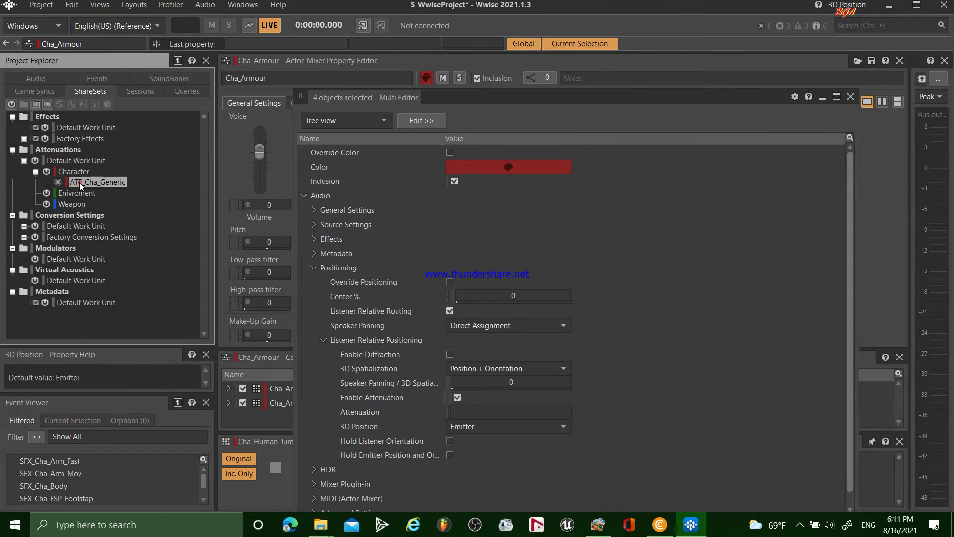
mouse_move(79, 184)
mouse_down()
mouse_move(487, 419)
mouse_move(504, 414)
mouse_up()
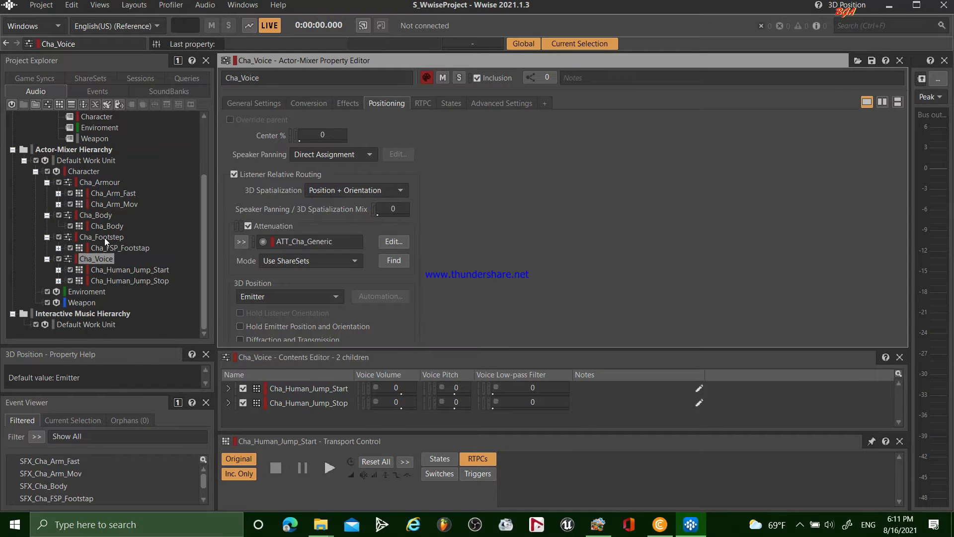
click(105, 238)
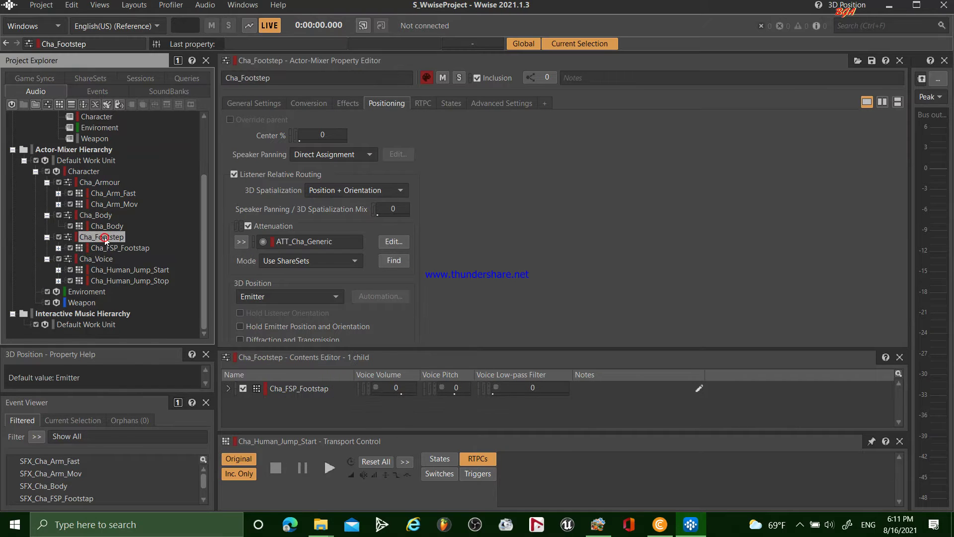
click(91, 215)
click(97, 182)
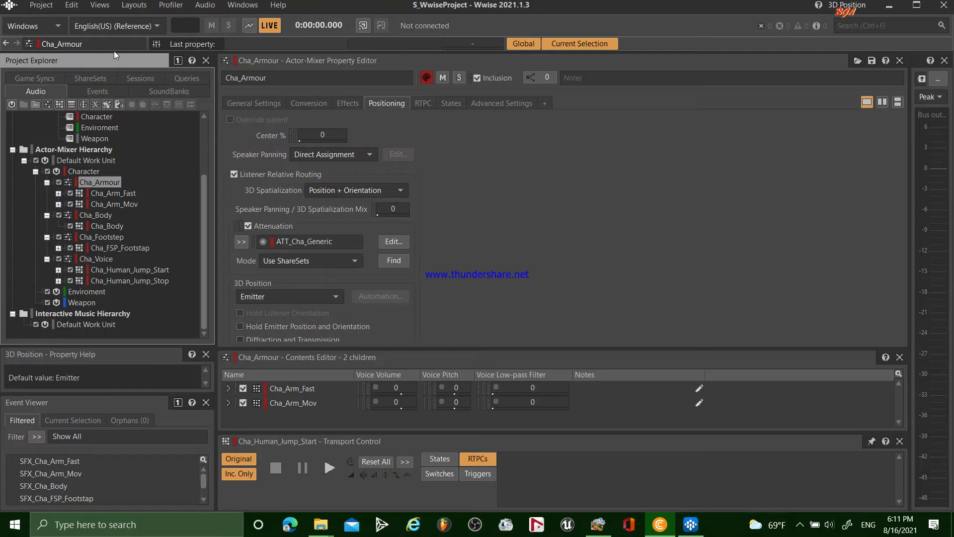
- Switch to the SoundBank layout and create the SB_Chracter SoundBank
click(134, 4)
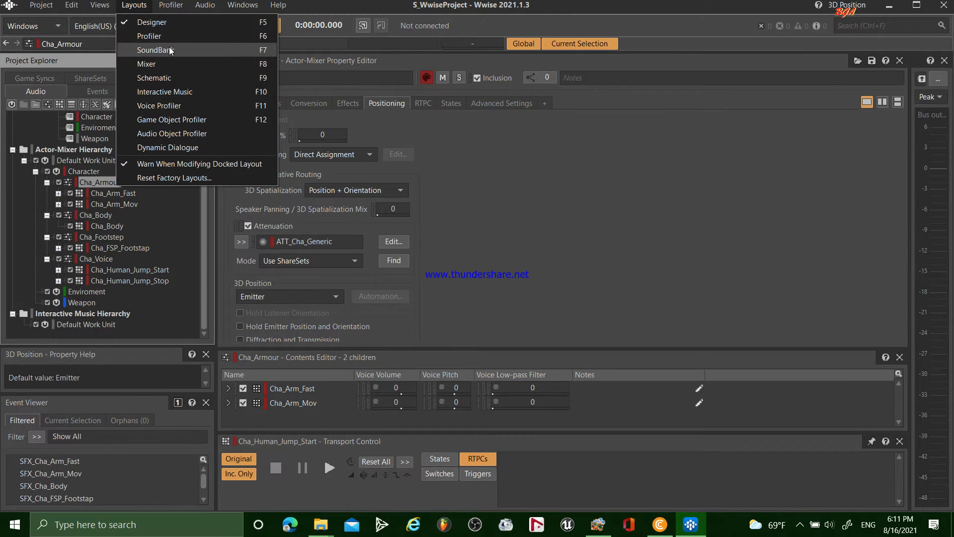
click(154, 50)
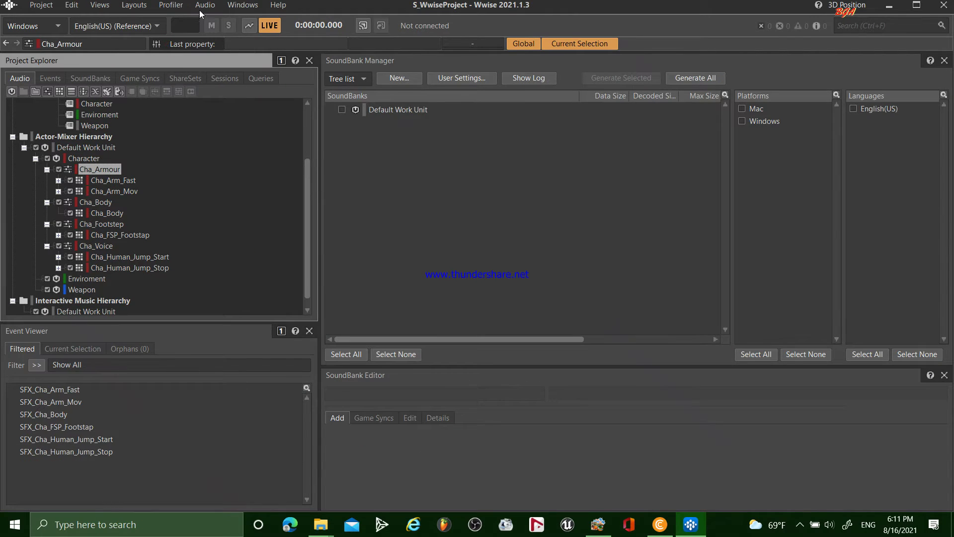
click(200, 5)
click(404, 79)
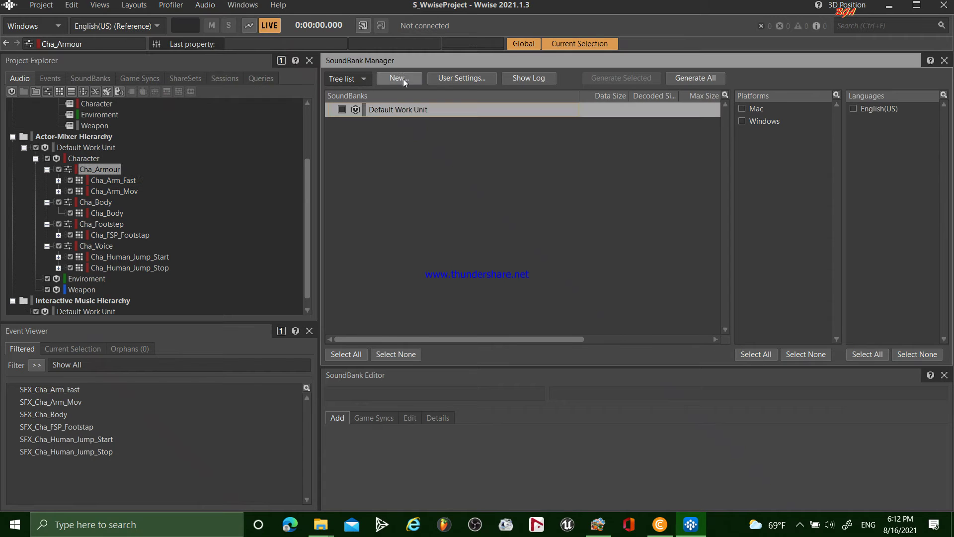
click(403, 78)
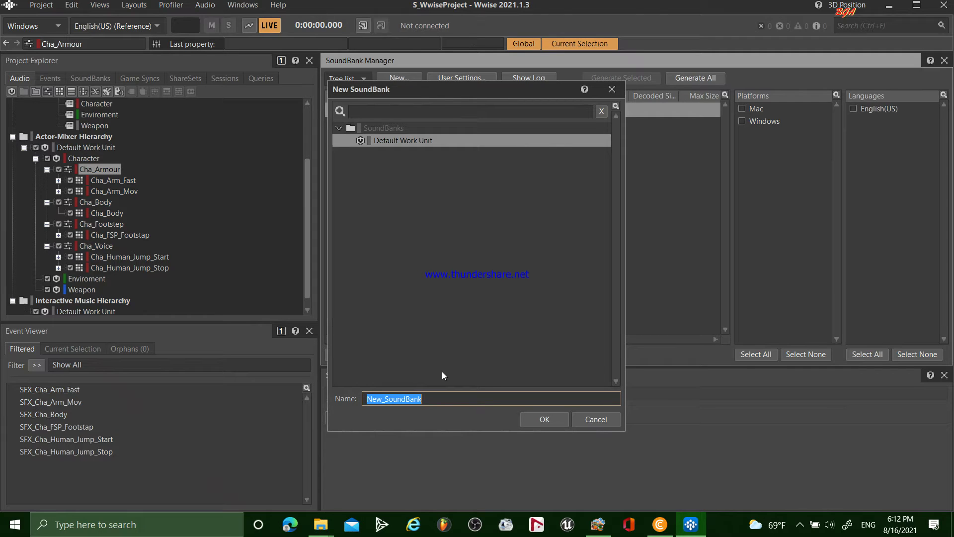
text(SB_C)
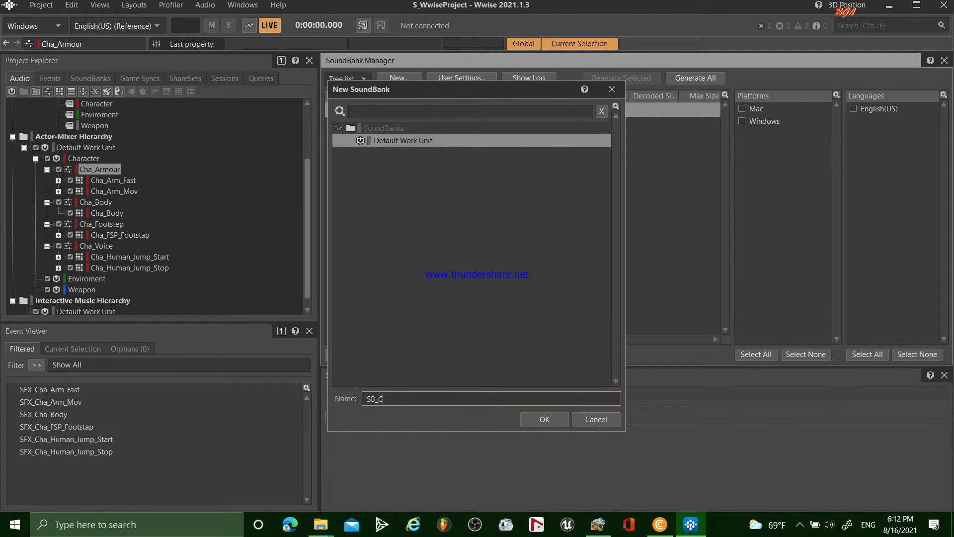
text(hracter)
key(Return)
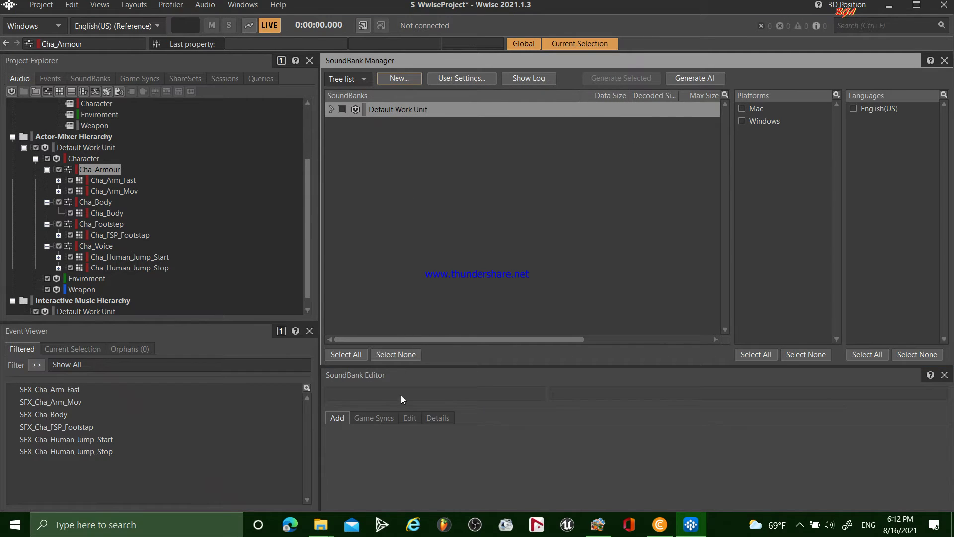
- Tag SB_Weapon with a blue colour and enable English(US) for bank generation
click(330, 109)
click(416, 125)
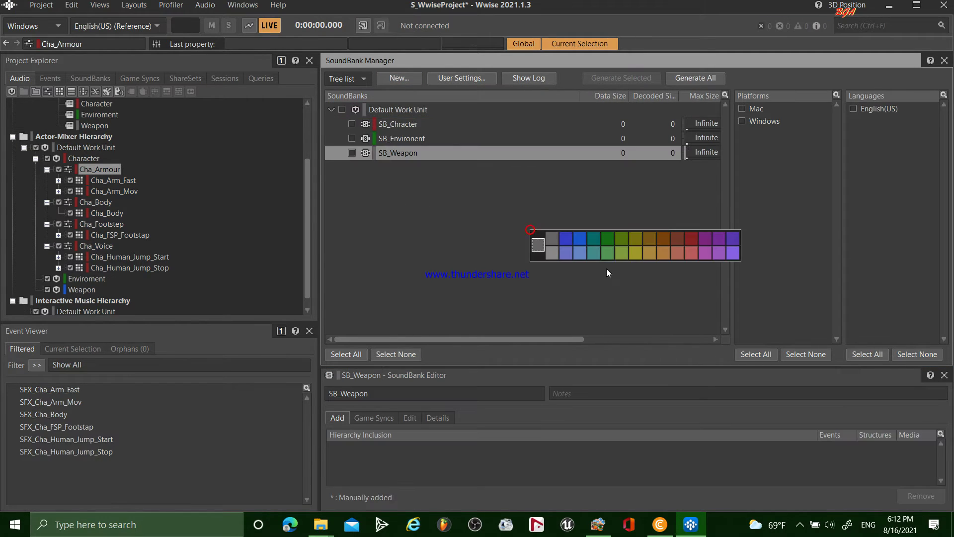
click(579, 239)
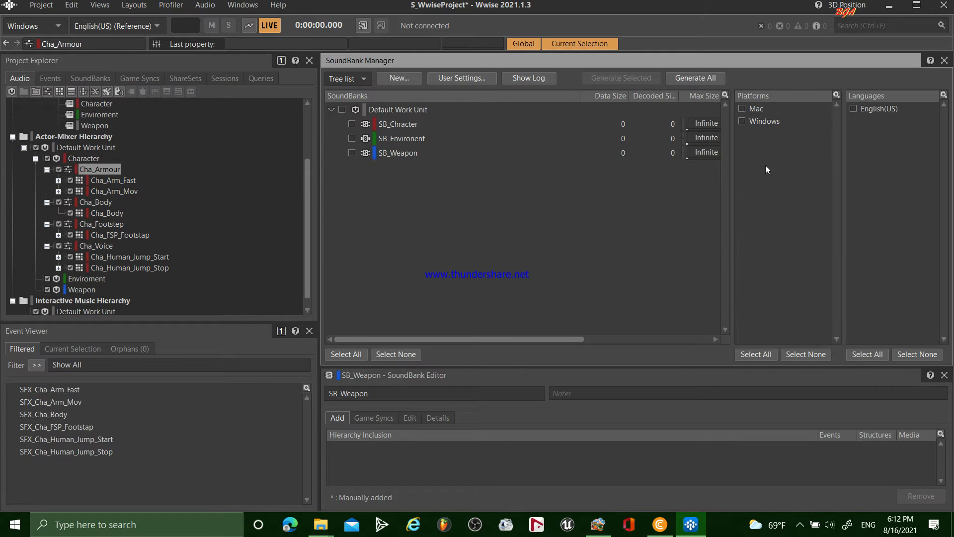
click(853, 108)
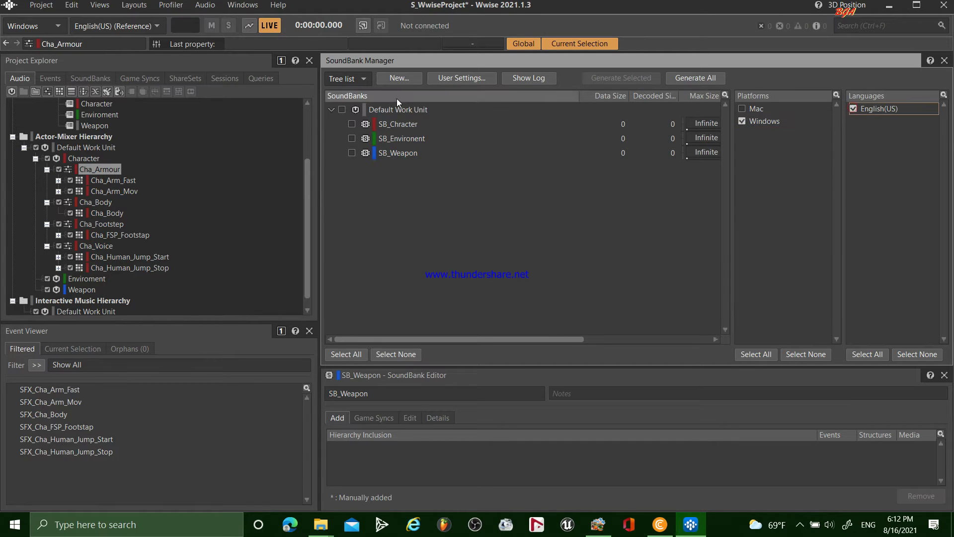
click(60, 390)
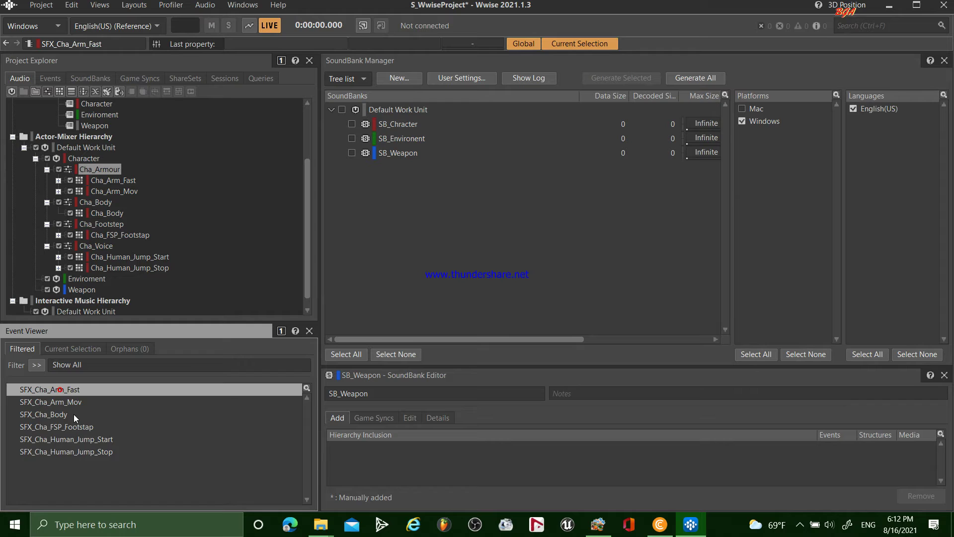
- Add all six events to SB_Chracter and mark all three SoundBanks for generation
shift+click(81, 450)
drag(71, 391, 397, 123)
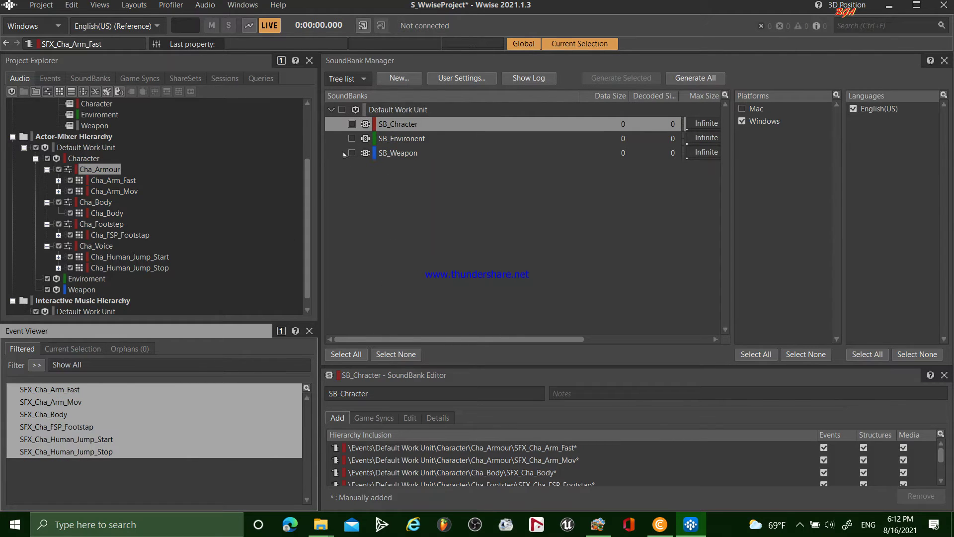
click(342, 109)
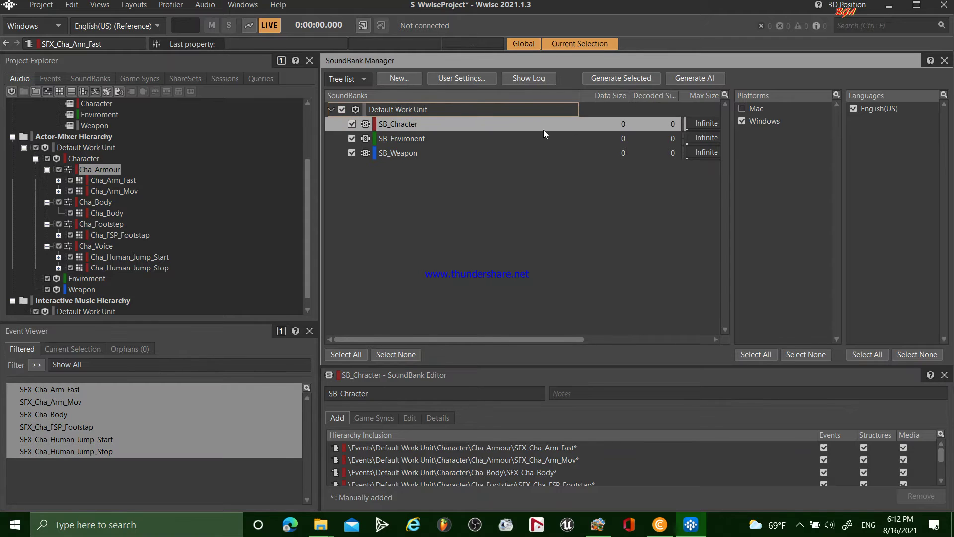
- Save the Wwise project, generate the SoundBanks, and open project S in Unreal 4.26
click(38, 6)
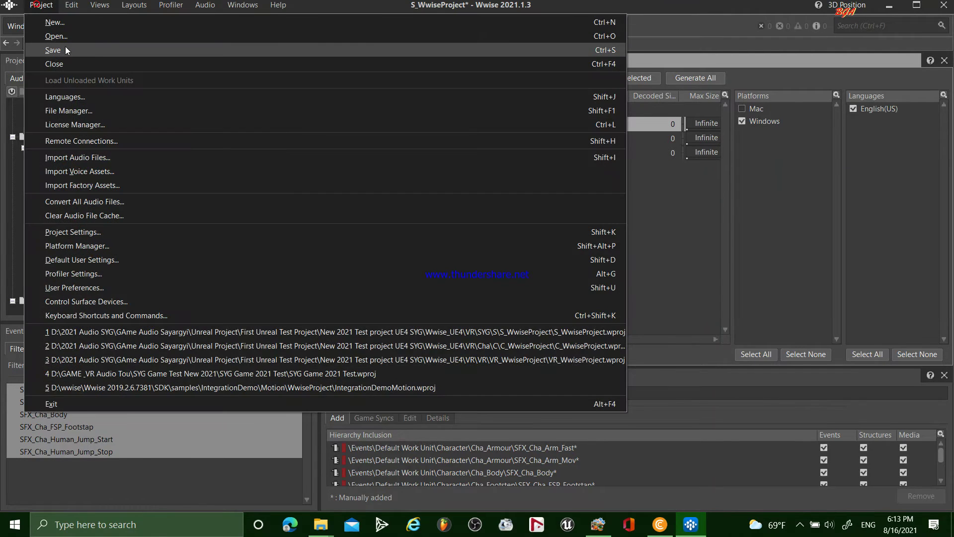
click(65, 46)
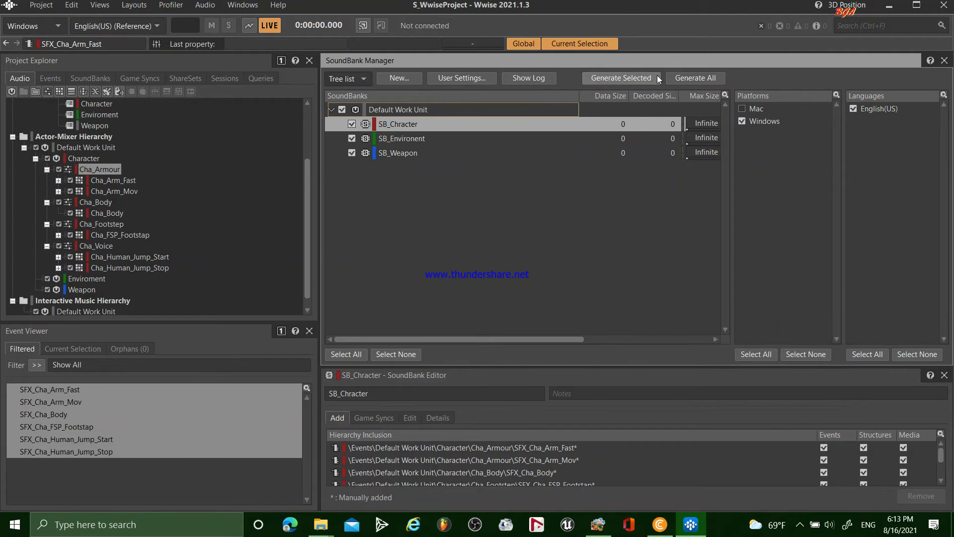
click(692, 77)
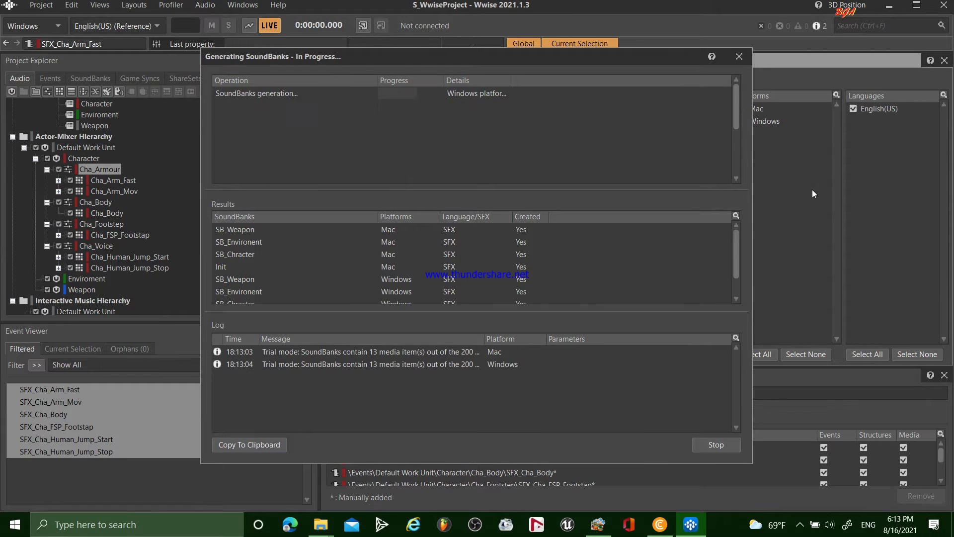
click(725, 447)
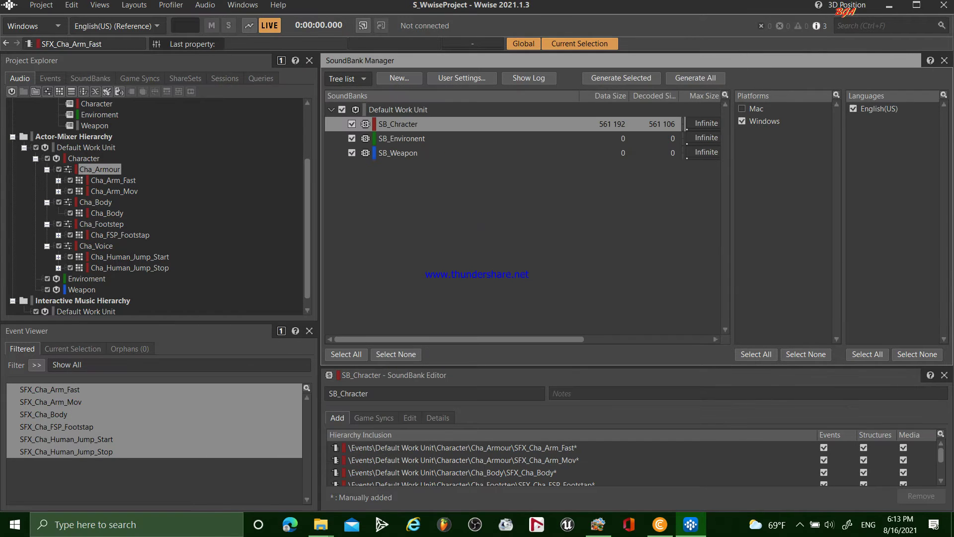
click(395, 144)
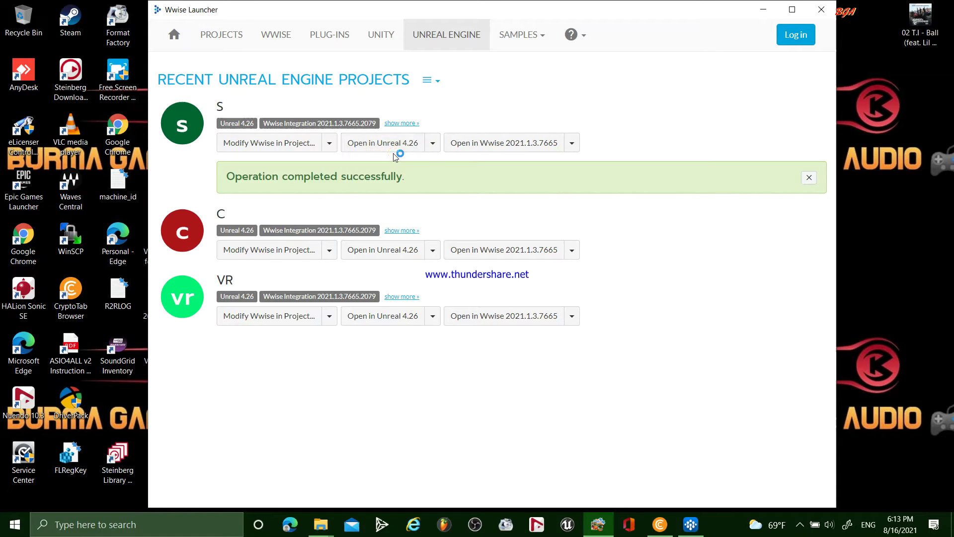
click(768, 10)
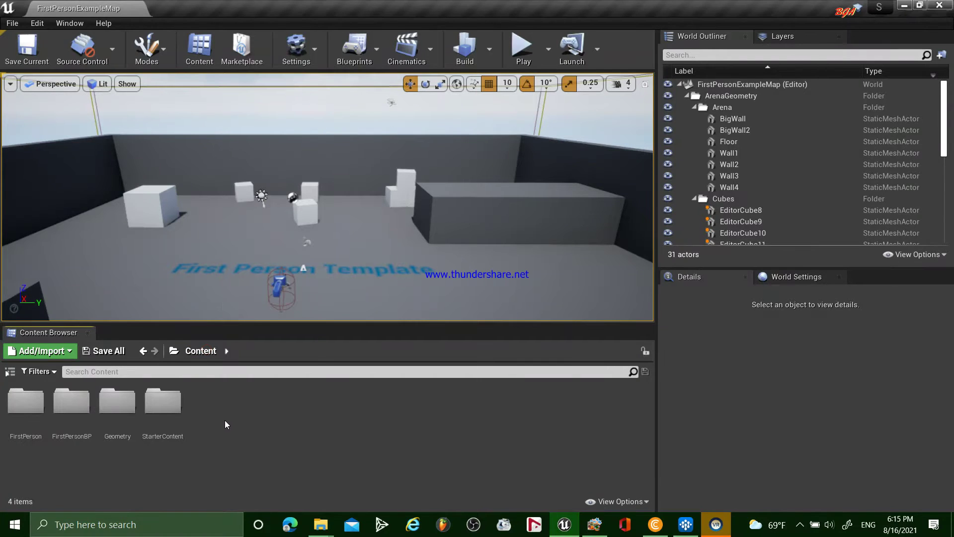
- Create an Audio folder in Content and open it
right_click(225, 419)
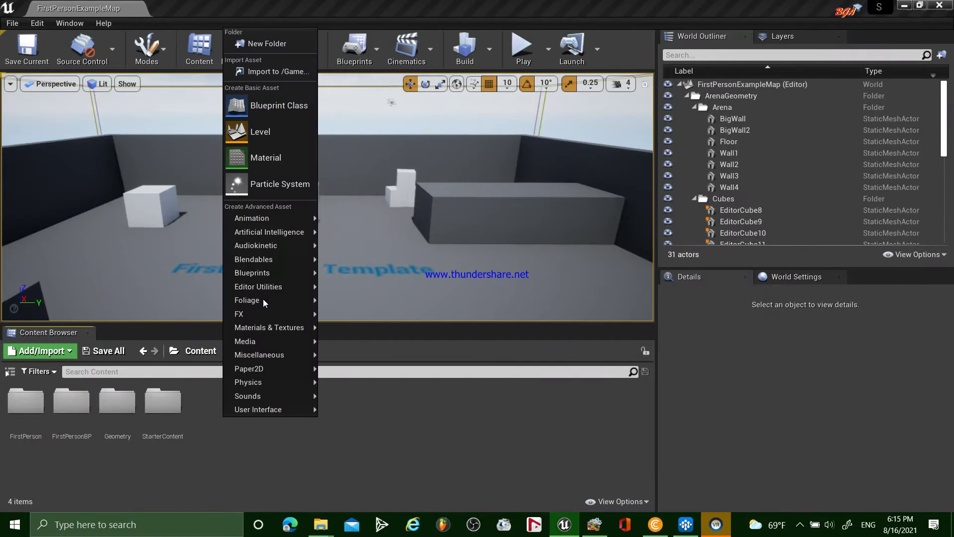
click(273, 43)
text(Audio)
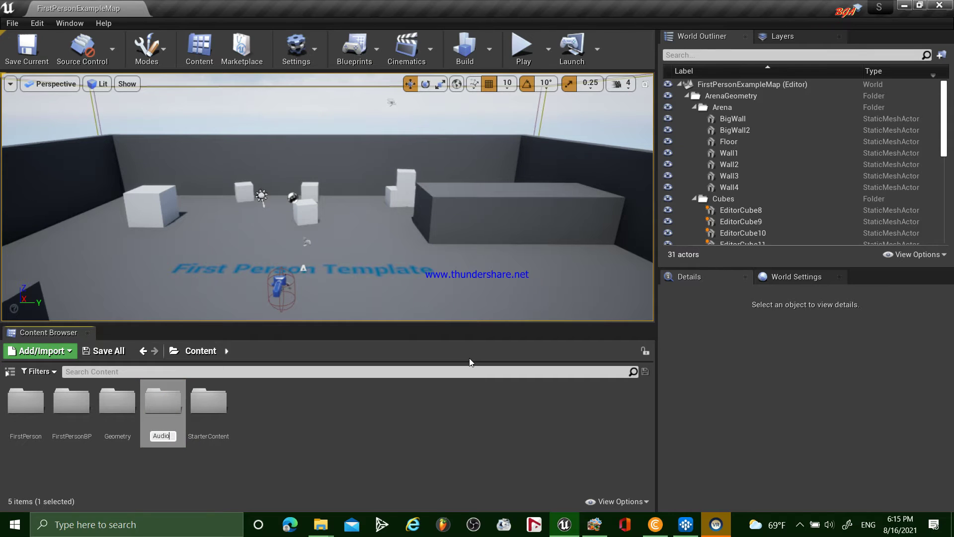
key(Return)
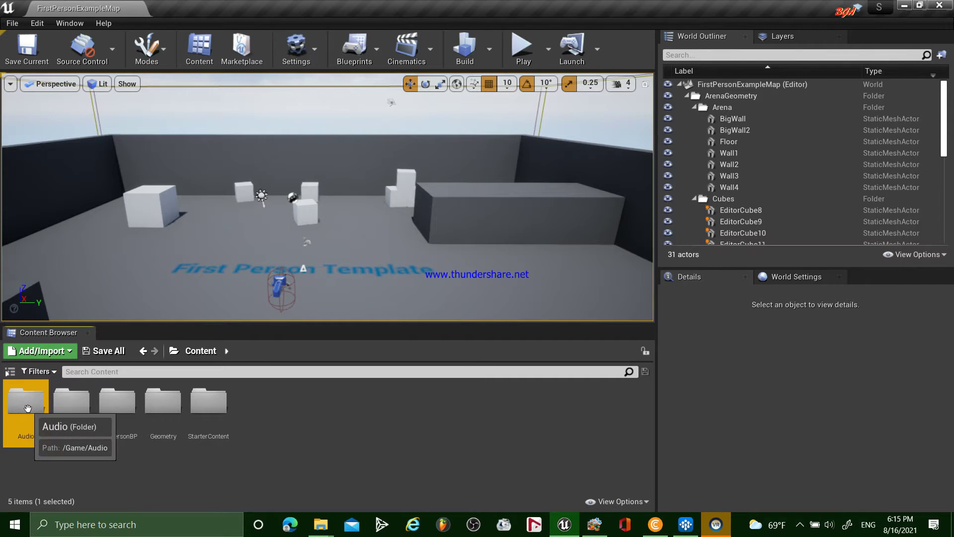
double_click(27, 407)
- Create Wwise_Bank and Wwise_Event folders inside Audio and save the current map
right_click(187, 415)
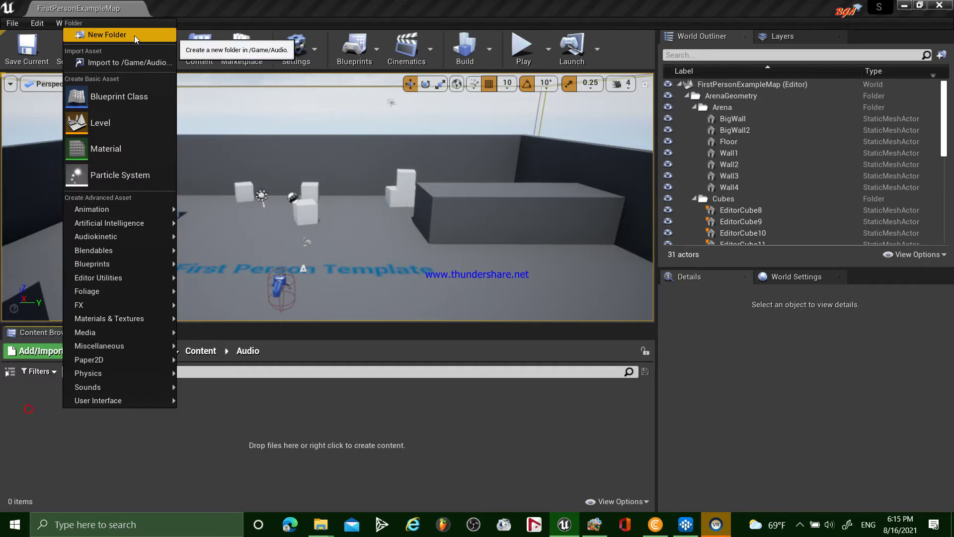
click(106, 34)
text(Wwi)
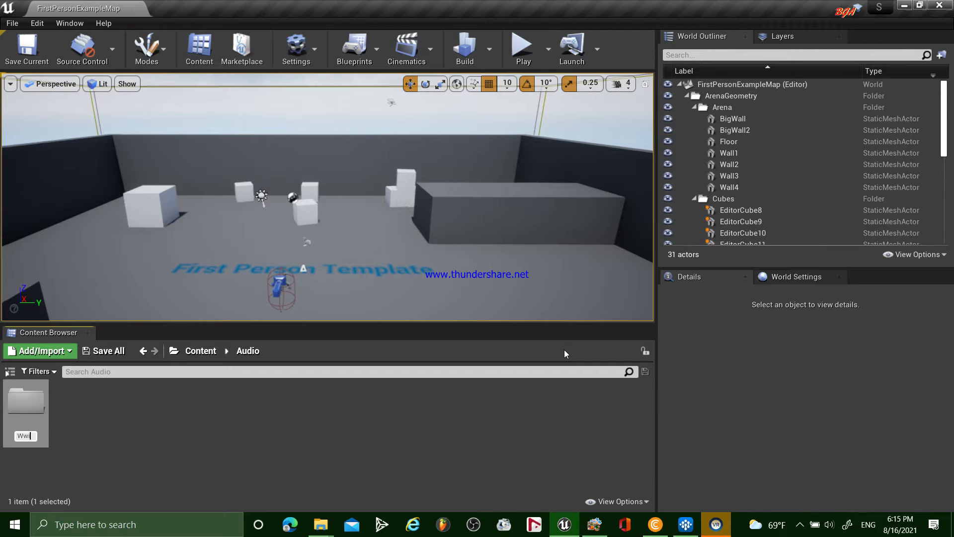
text(se_)
text(Ba)
text(nk)
key(Return)
right_click(92, 417)
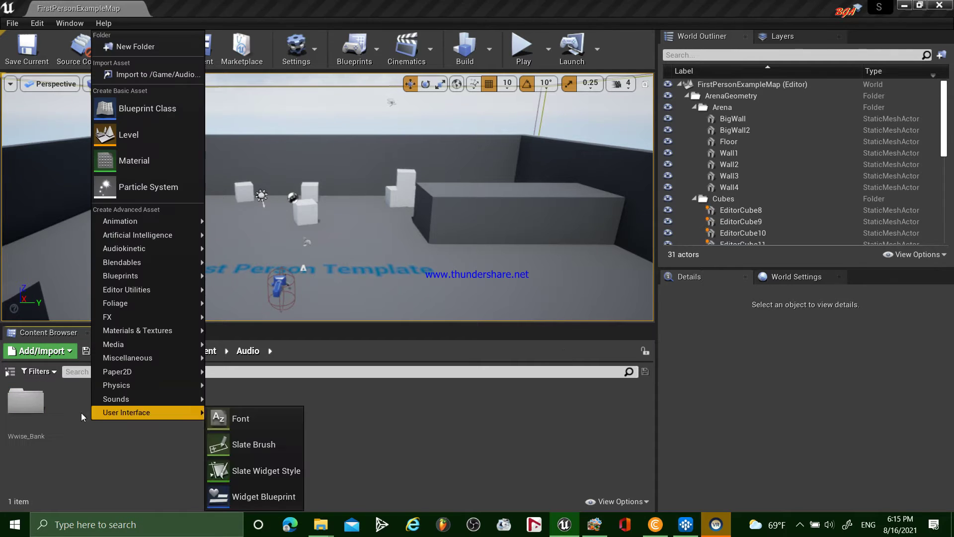
click(129, 47)
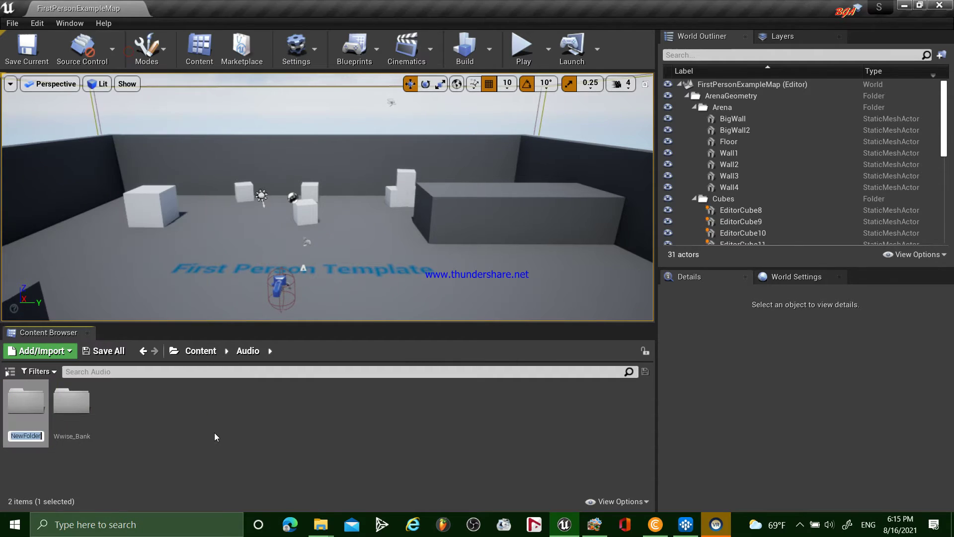
text(Wwise)
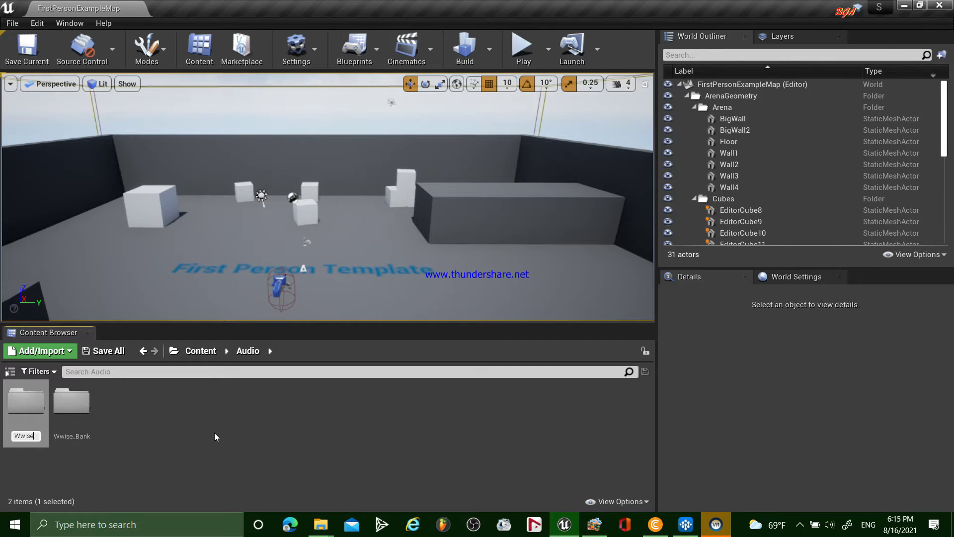
text(_Event)
key(Return)
right_click(129, 422)
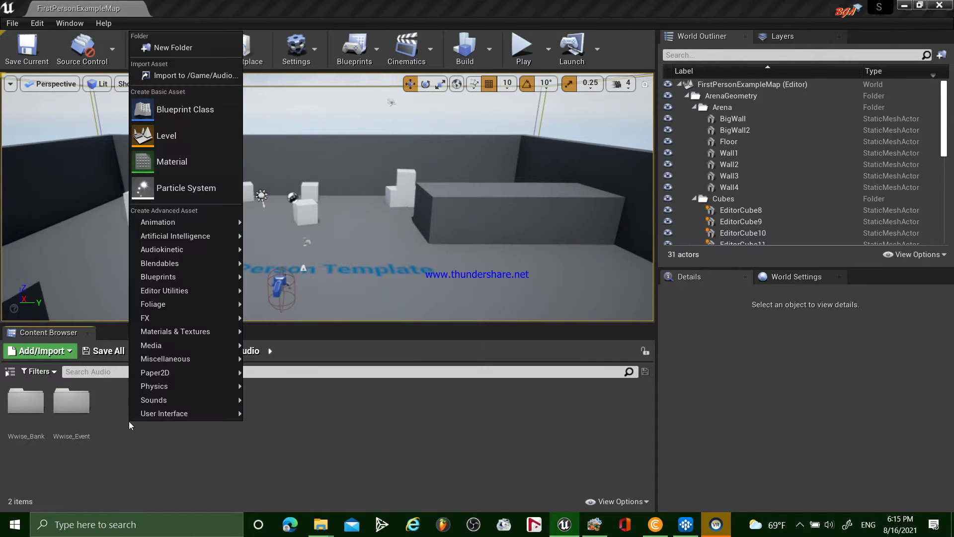
click(112, 453)
click(112, 450)
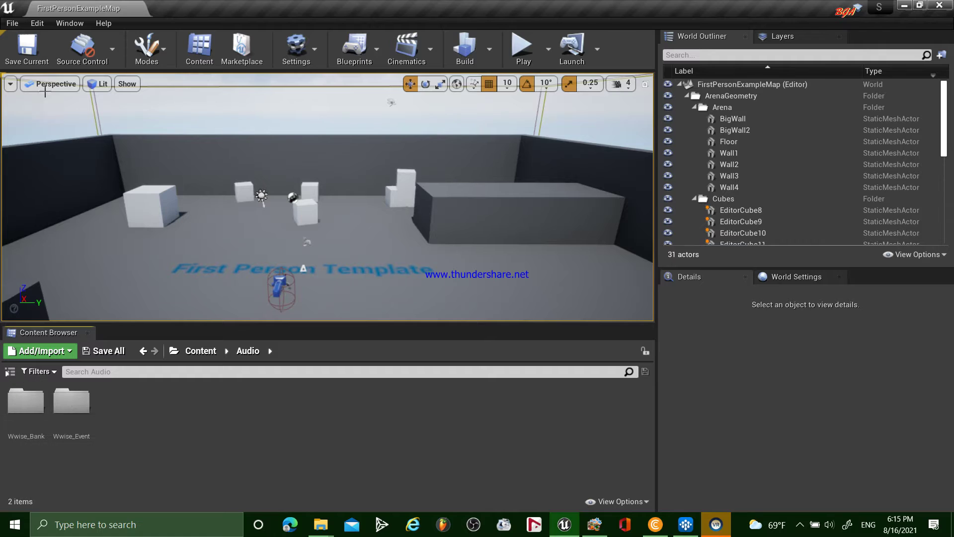
key(ctrl+s)
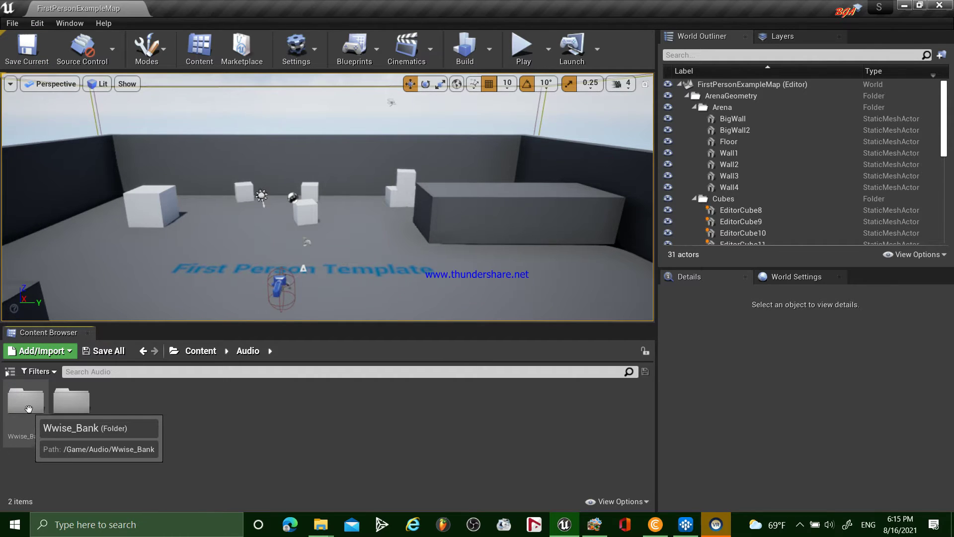
- Create an Audiokinetic Bank asset named SB_Character inside the Wwise_Bank folder
double_click(29, 410)
right_click(110, 423)
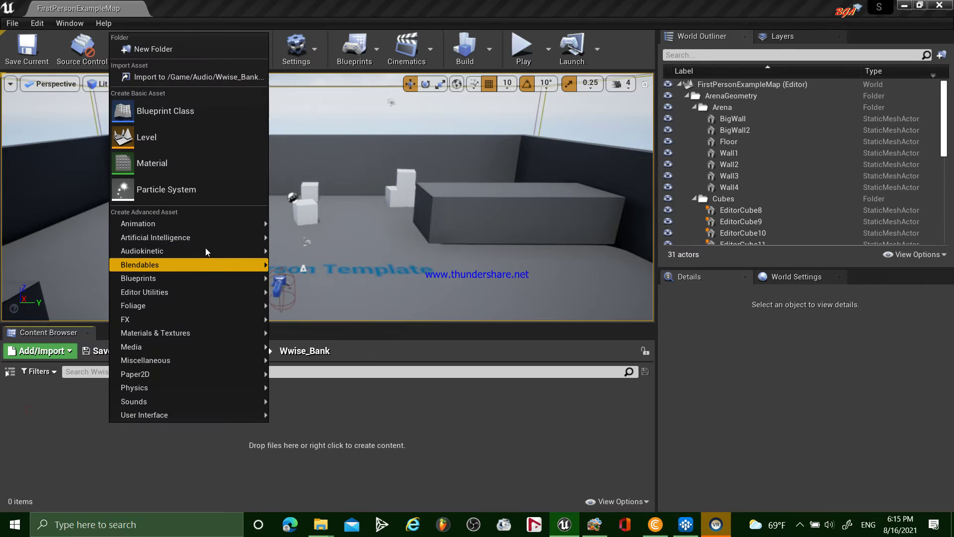
mouse_move(149, 265)
click(37, 423)
right_click(37, 423)
click(216, 384)
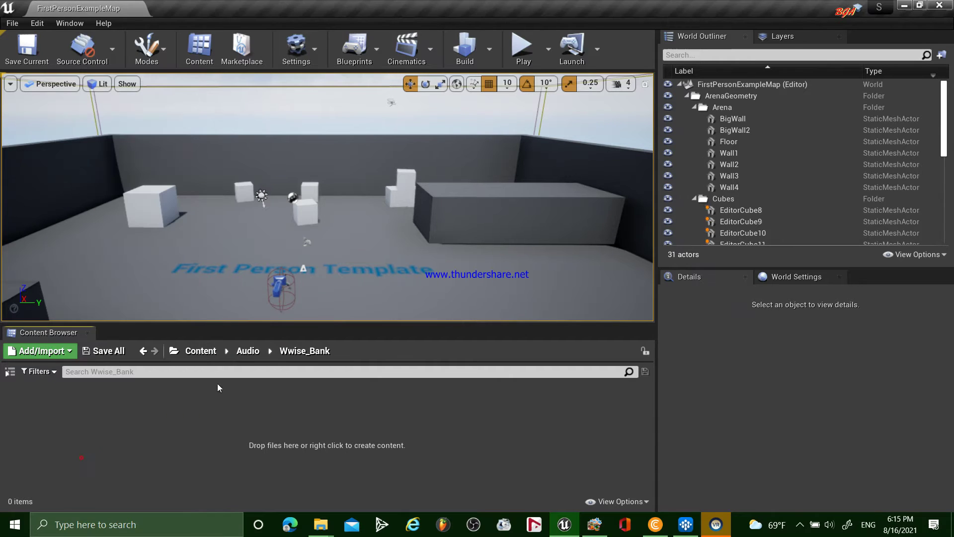
right_click(77, 430)
mouse_move(114, 261)
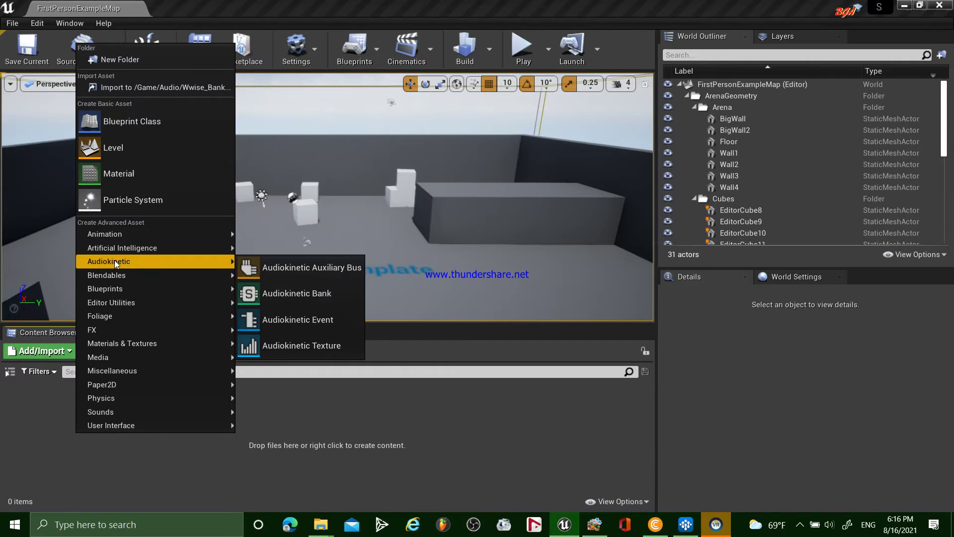
click(315, 292)
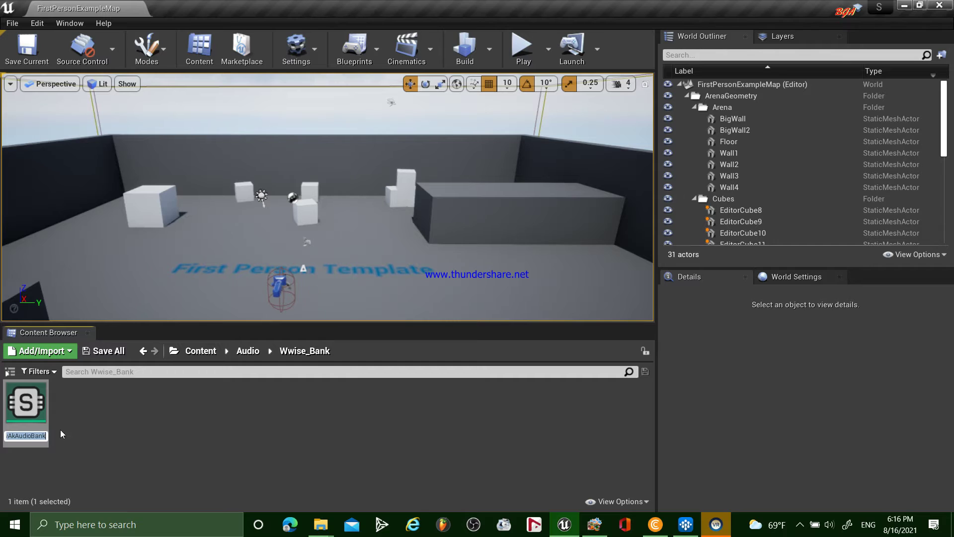
text(SB_)
text(Character)
key(Return)
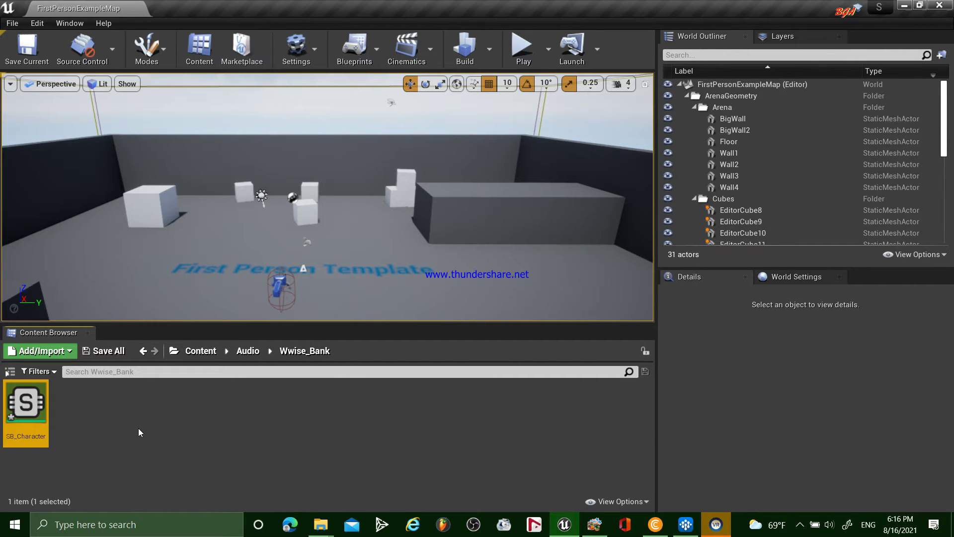
- Create the Cha_Armour folder and the remaining character folders inside Wwise_Event
right_click(90, 425)
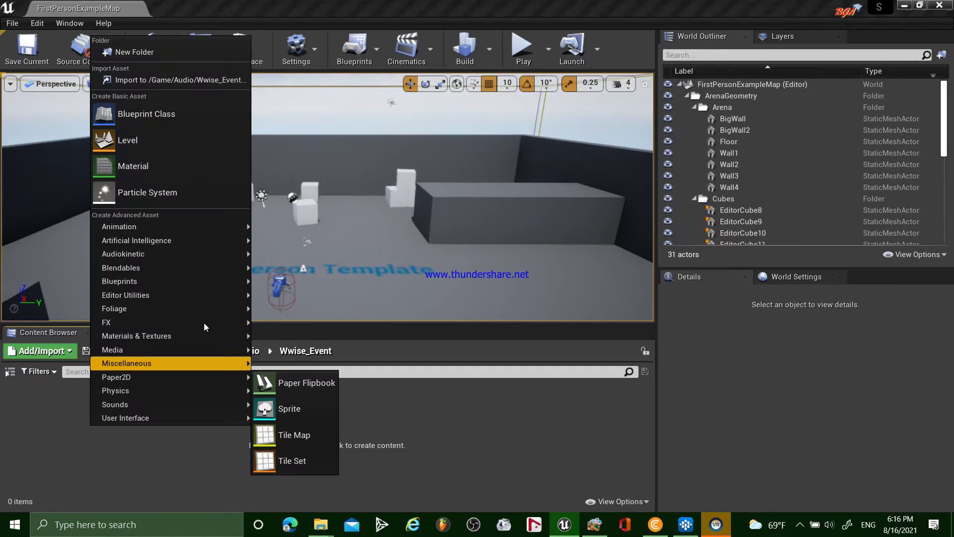
click(180, 52)
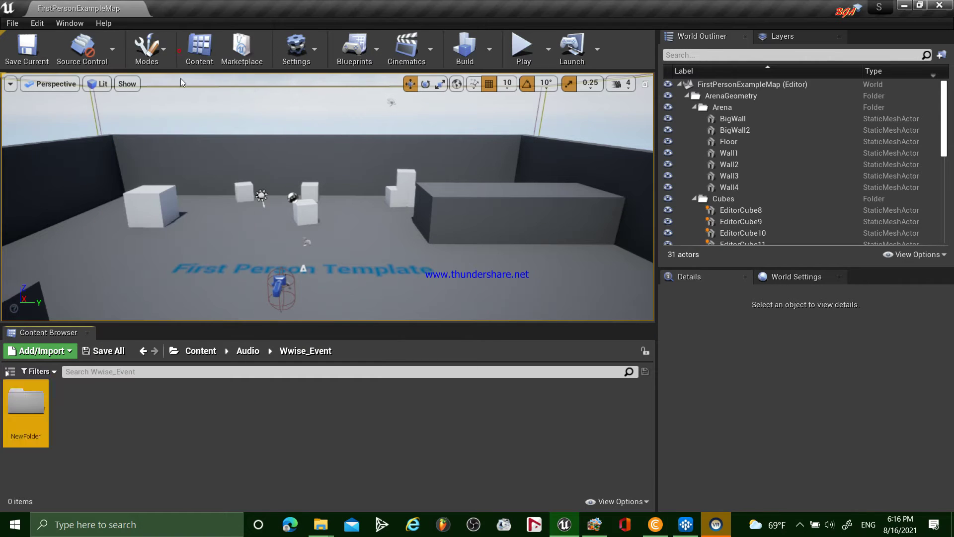
text(Cha_Armour)
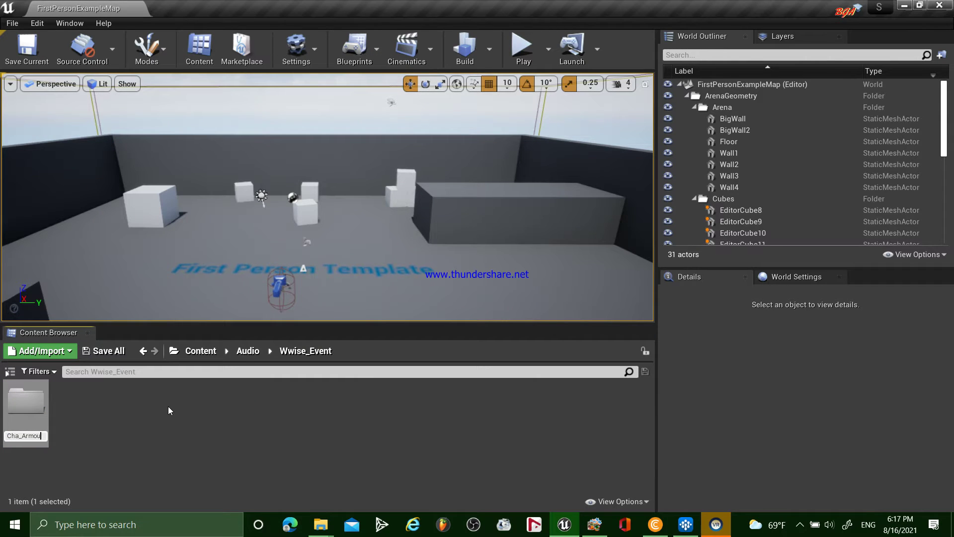
key(Return)
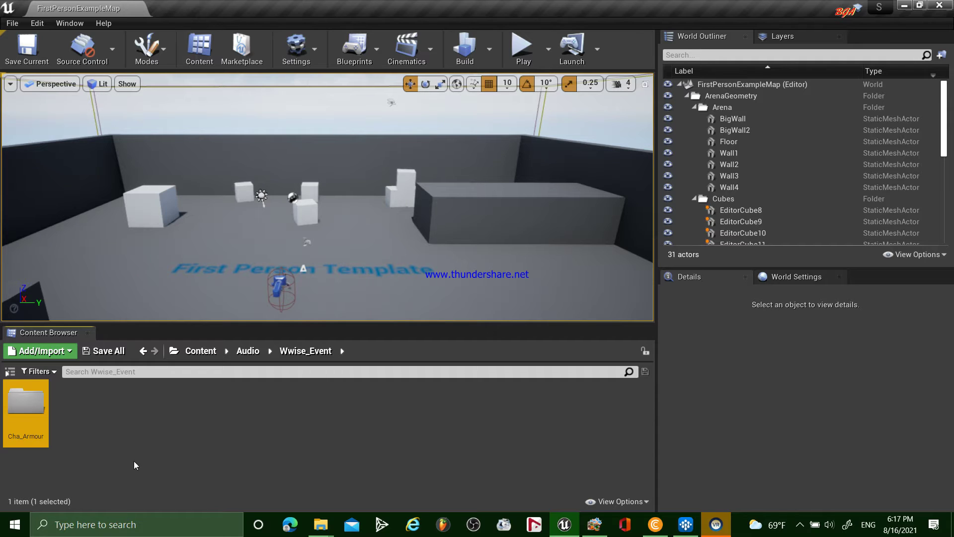
right_click(103, 405)
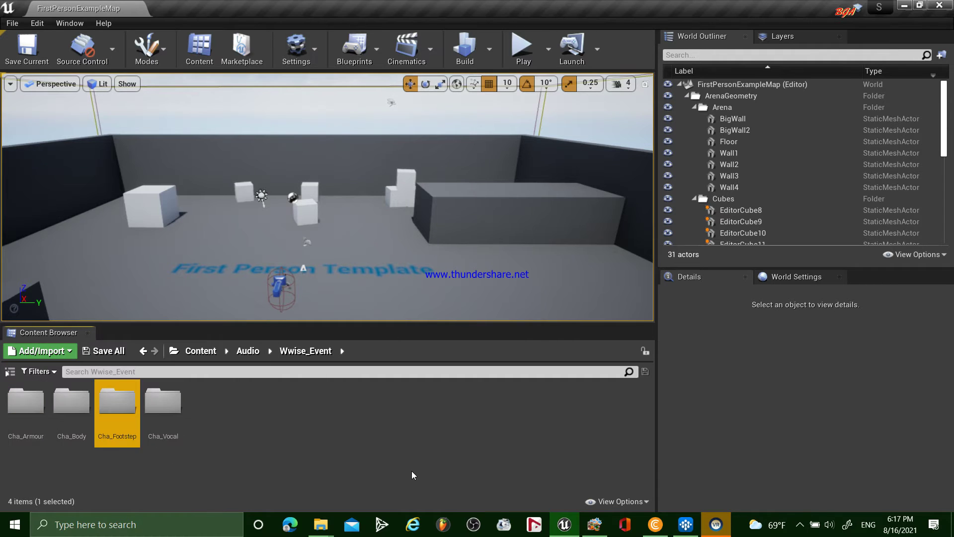
click(209, 463)
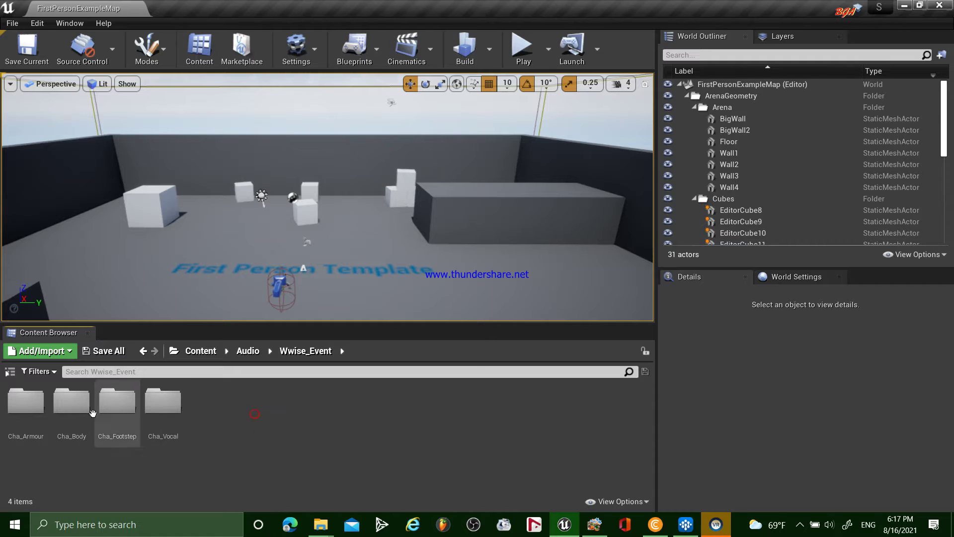
- From the Wwise Picker, import SFX_Cha_Arm_Fast and SFX_Cha_Arm_Mov into the Cha_Armour folder
click(70, 23)
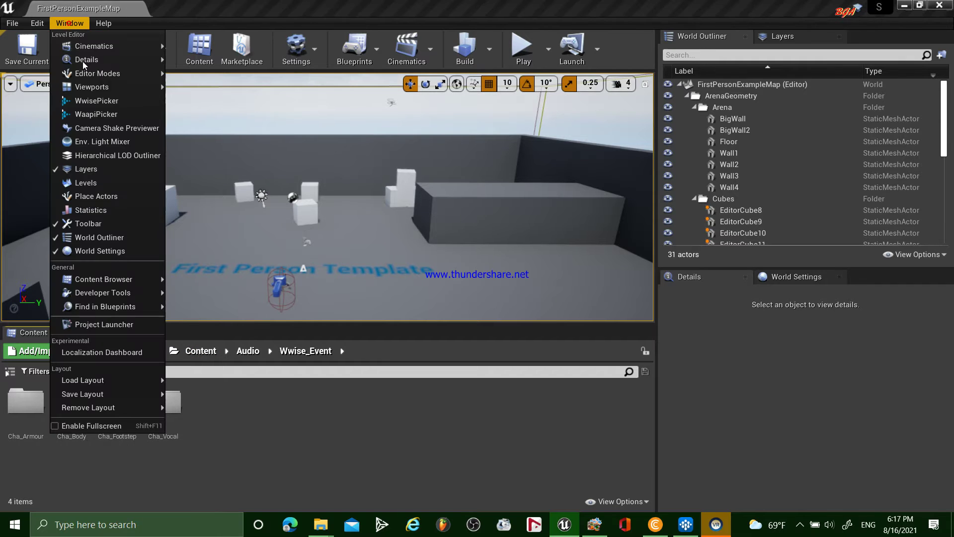
click(109, 100)
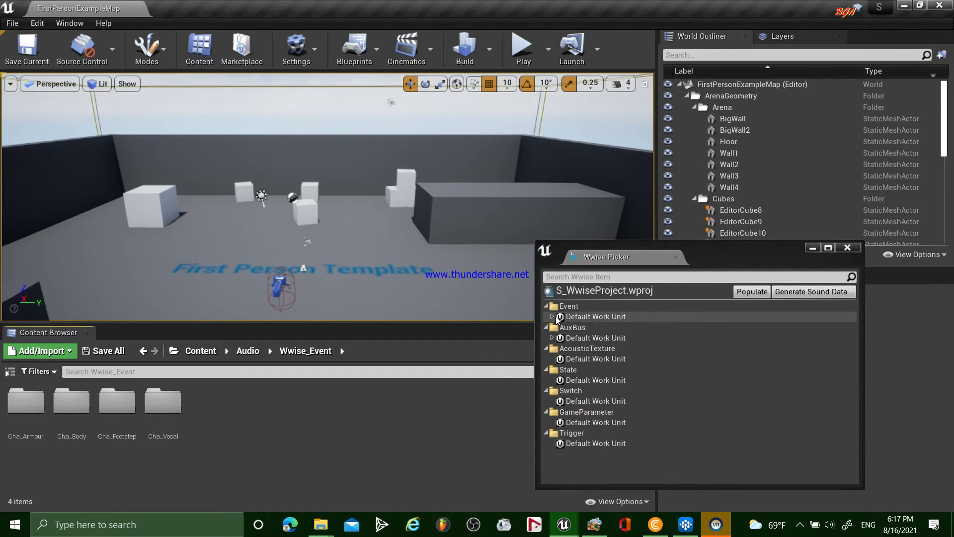
click(552, 316)
click(559, 328)
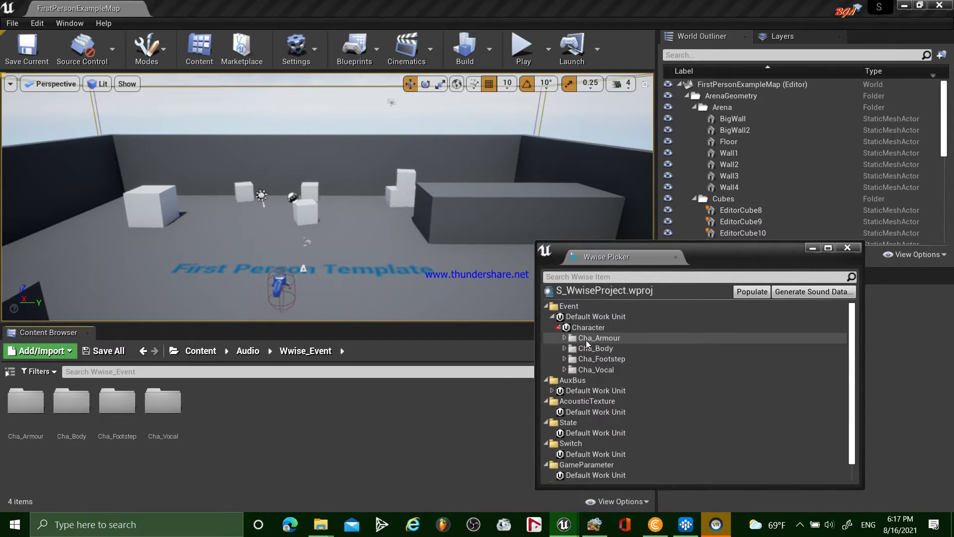
click(565, 338)
click(617, 348)
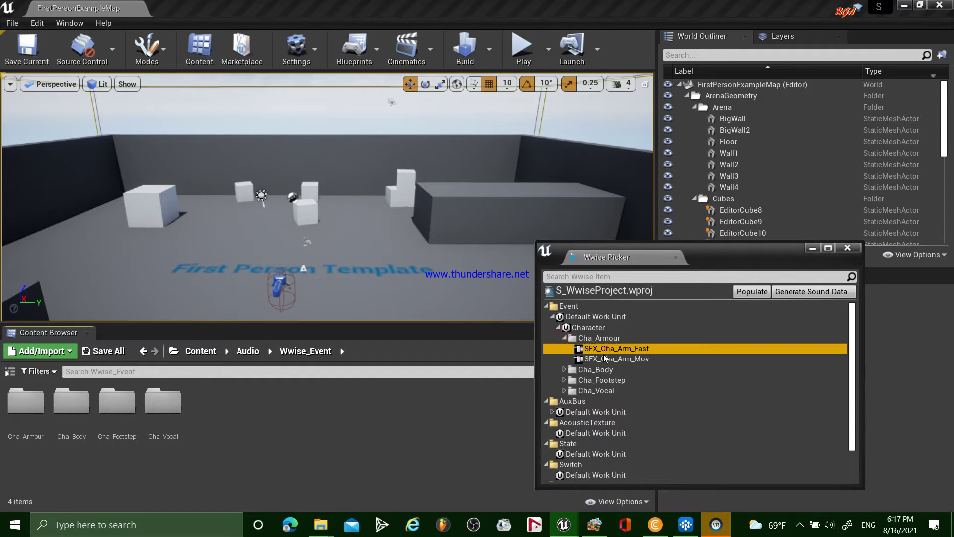
double_click(37, 406)
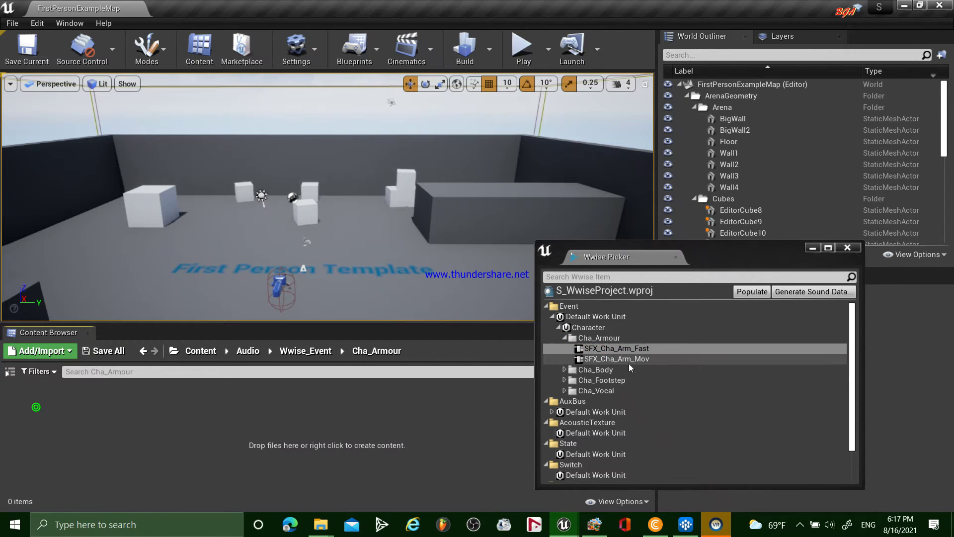
shift+click(645, 359)
drag(632, 351, 151, 431)
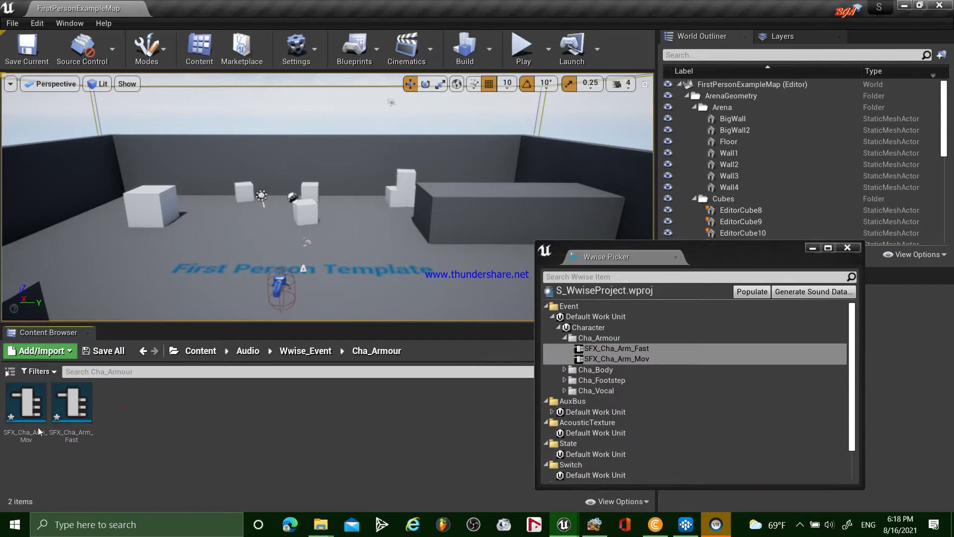
- Preview SFX_Cha_Arm_Fast and select both armour event assets
click(72, 412)
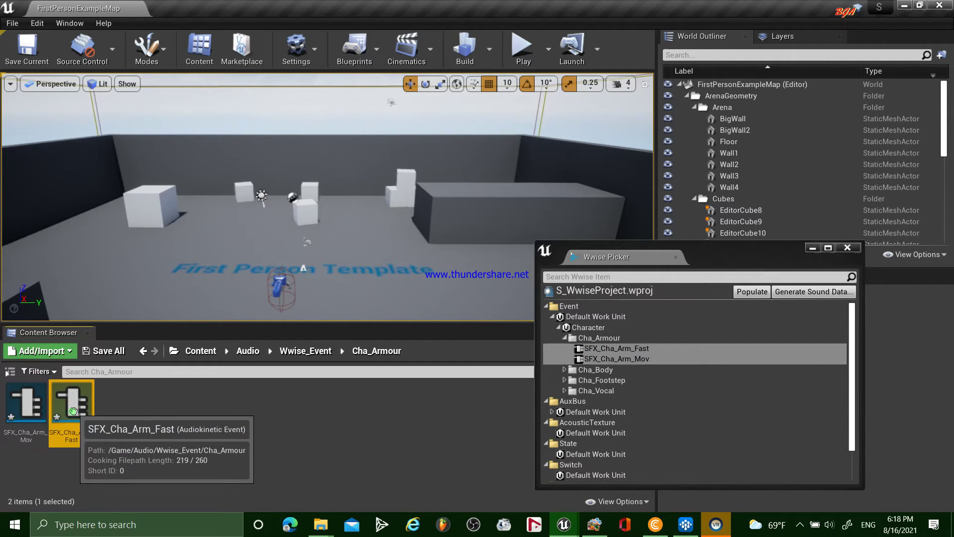
click(111, 419)
drag(110, 418, 20, 403)
- Set SB_Character as the Required Bank for both armour events
right_click(43, 410)
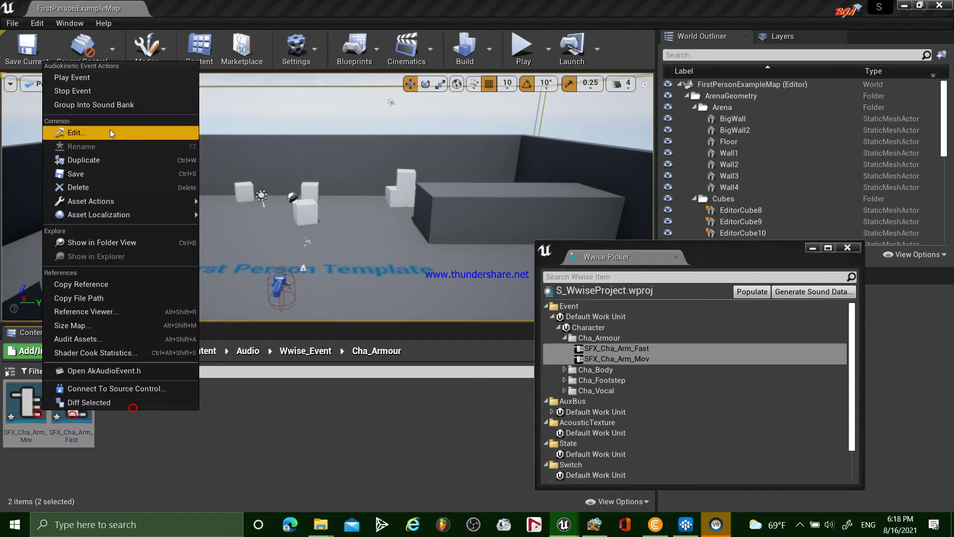
click(122, 133)
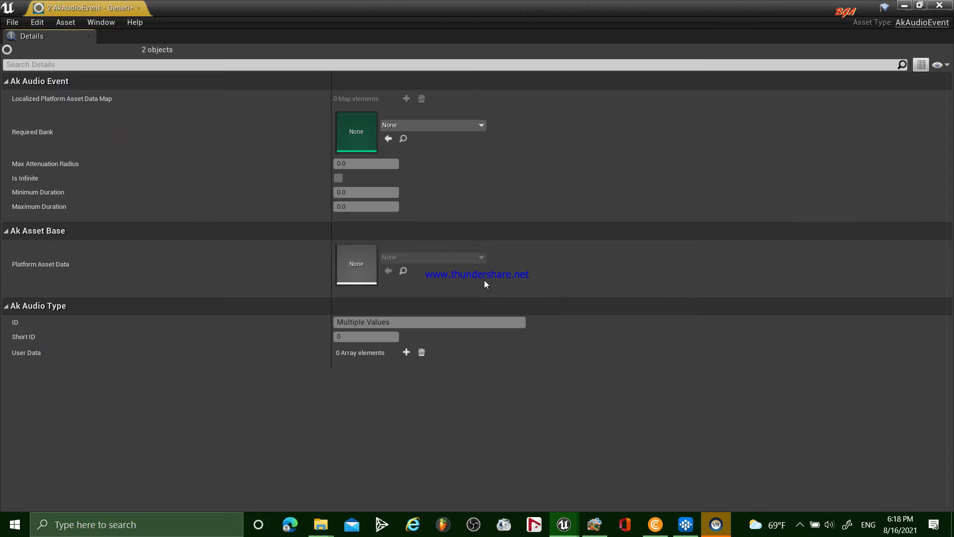
click(434, 127)
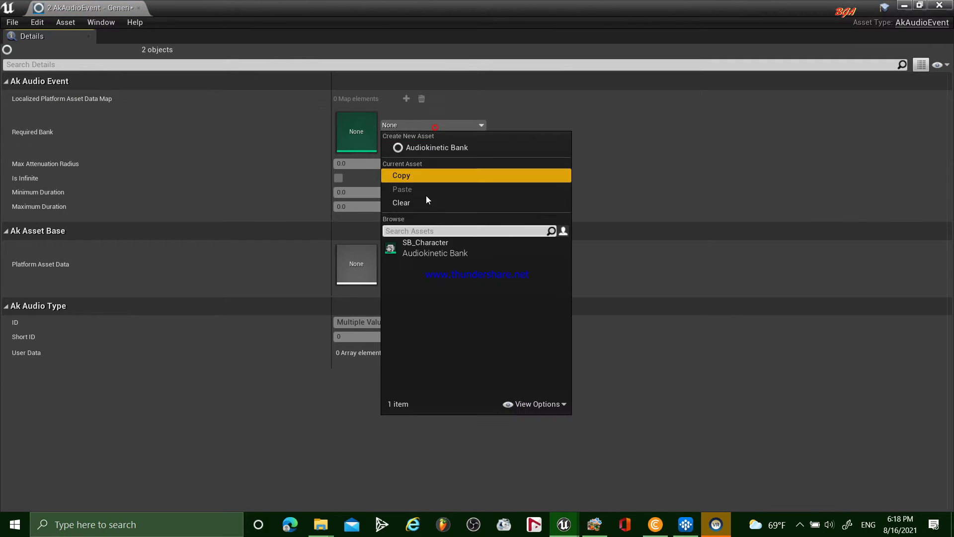
click(430, 245)
click(942, 9)
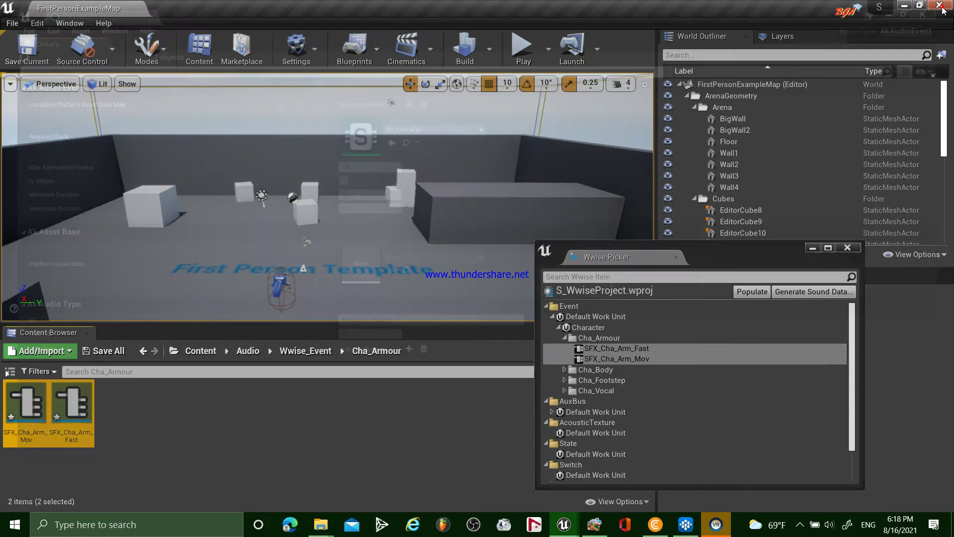
- Set SB_Character as the Required Bank for SFX_Cha_Human_Jump_Start and Jump_Stop, then open Generate Sound Data
click(324, 354)
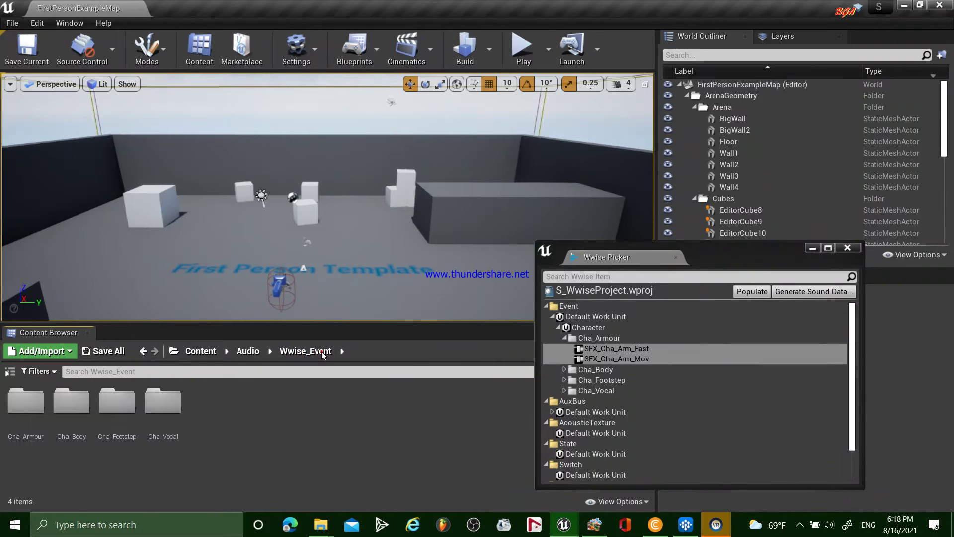
double_click(163, 402)
click(90, 406)
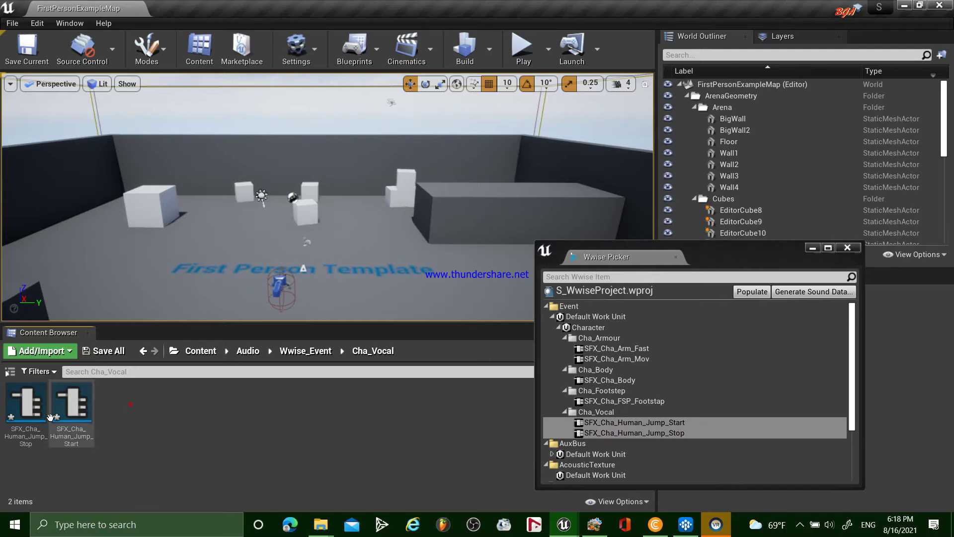
ctrl+click(38, 413)
right_click(38, 413)
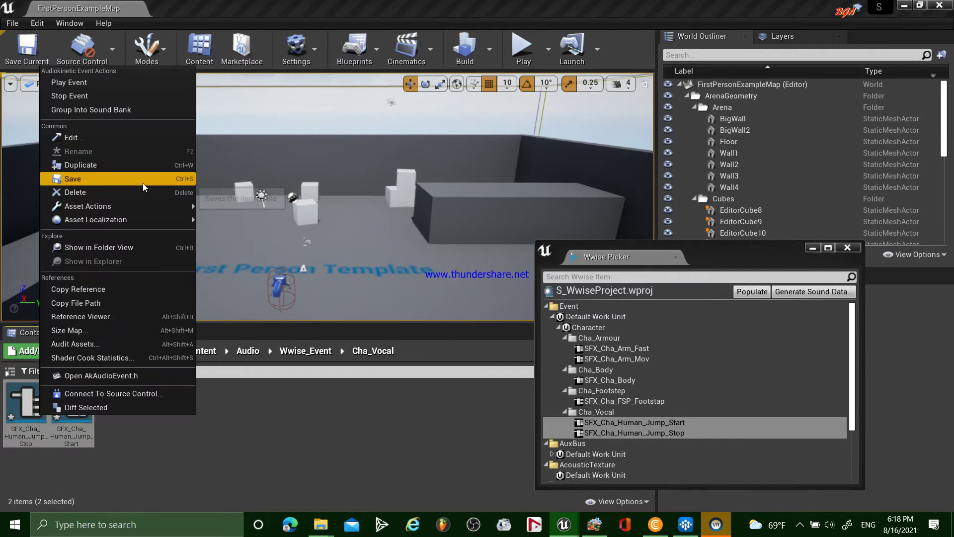
click(158, 133)
click(482, 125)
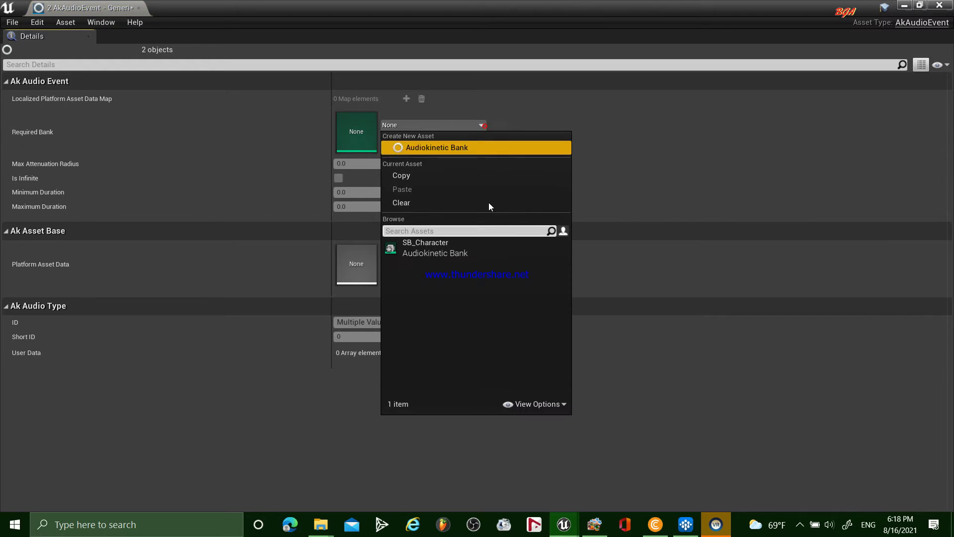
click(475, 245)
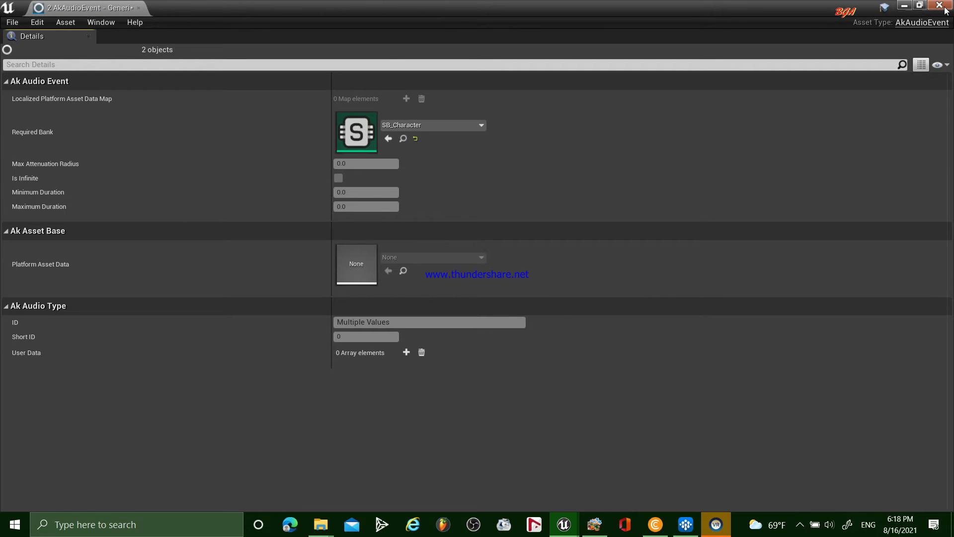
click(941, 6)
click(813, 293)
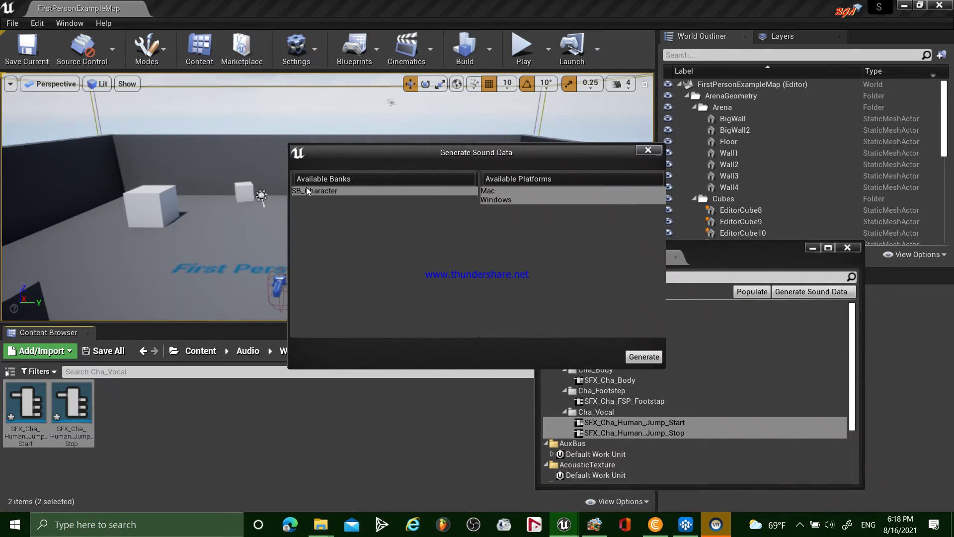
- Generate sound data for the SB_Character bank on the Windows platform
click(381, 192)
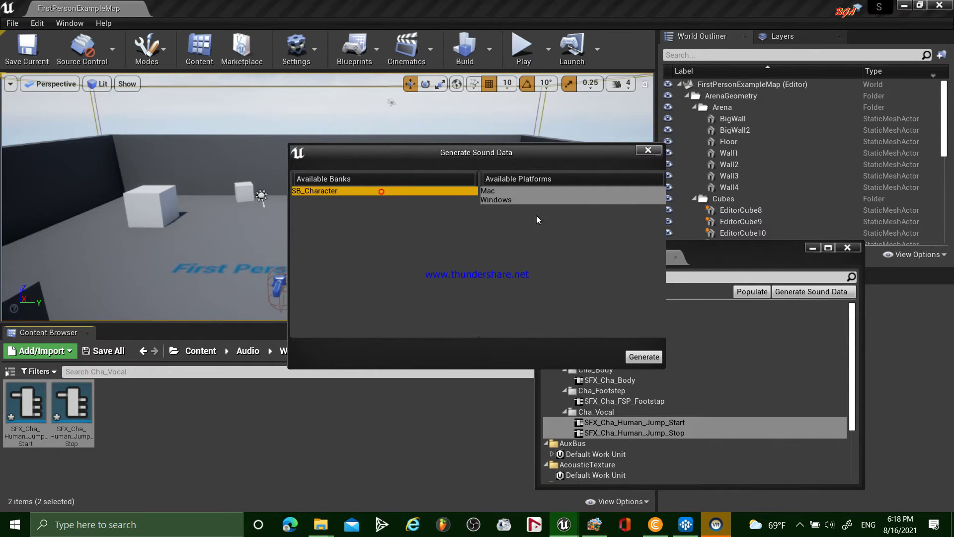
click(508, 201)
click(642, 358)
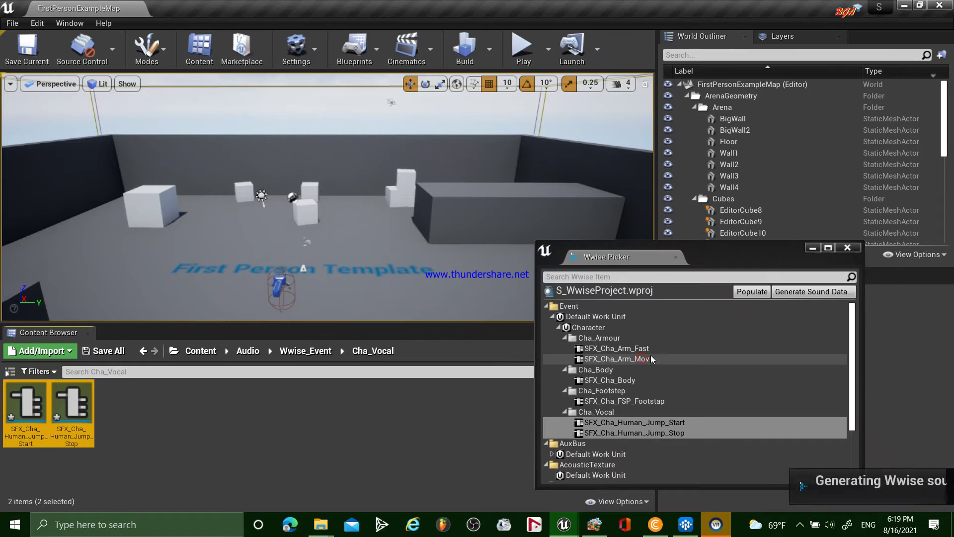
- Close the Wwise Picker, import the four changed source files, and save the level
click(847, 247)
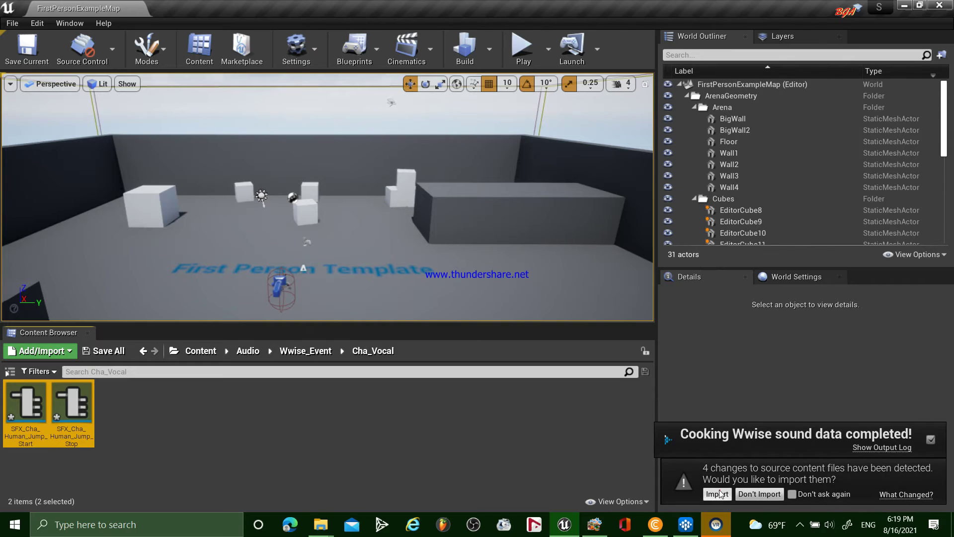
click(719, 489)
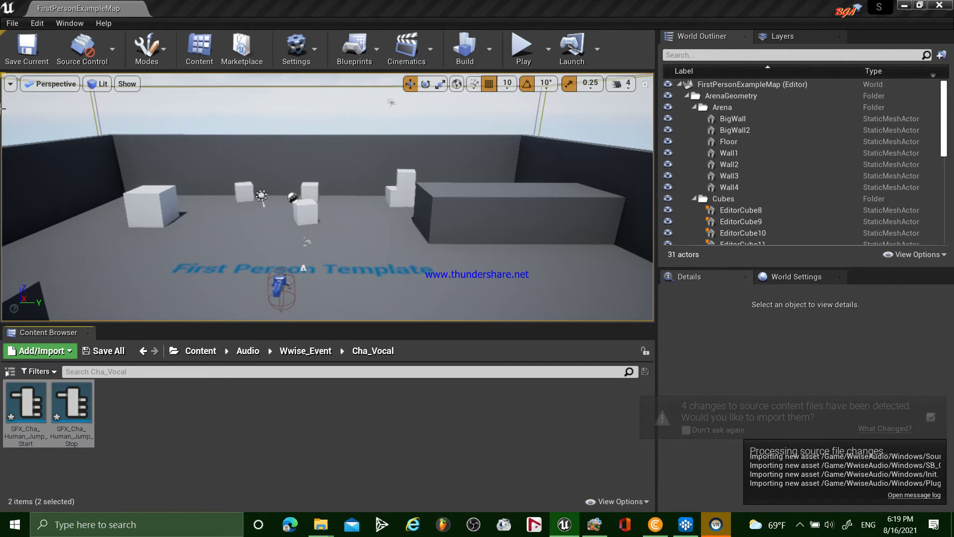
click(28, 55)
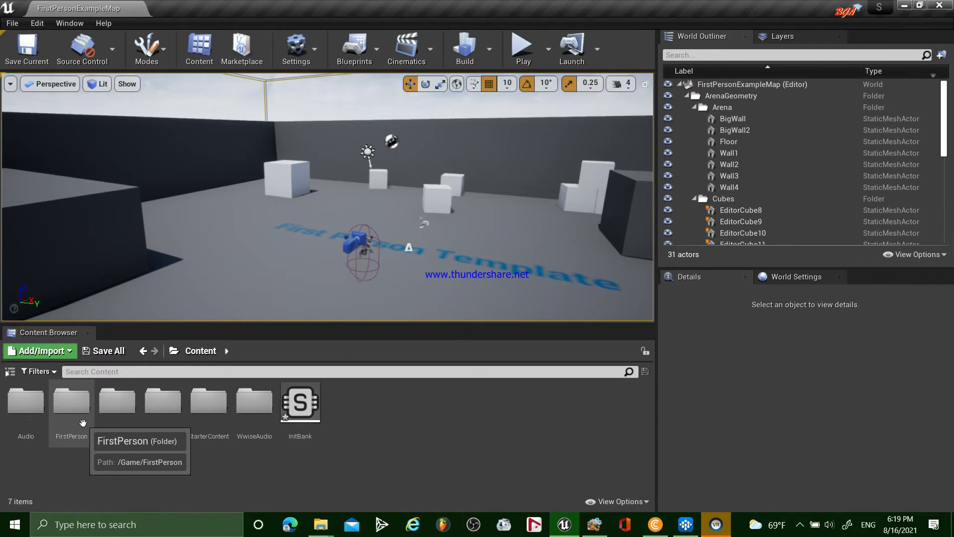
- Browse to Content/FirstPerson/Animations and select FirstPerson_JumpStart
double_click(90, 424)
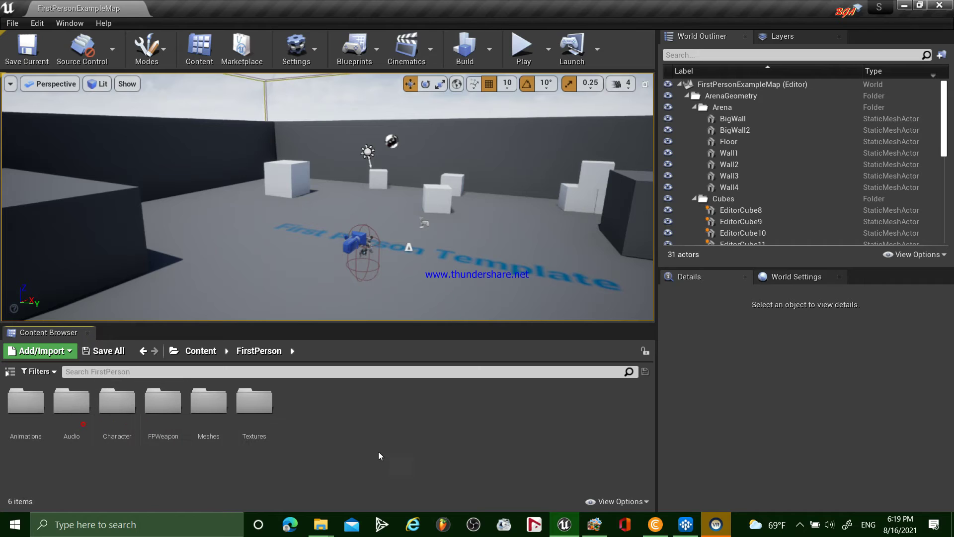
click(113, 429)
double_click(114, 429)
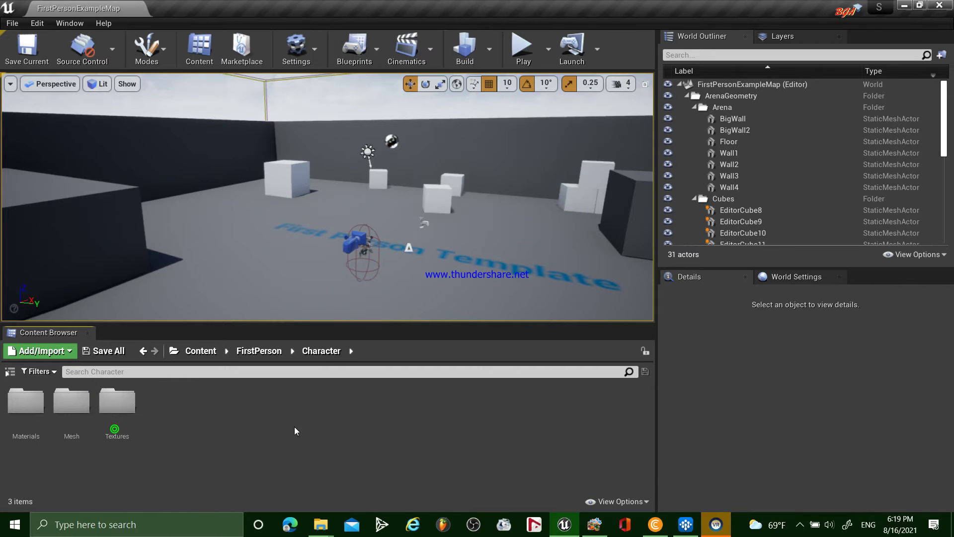
key(alt+Left)
double_click(26, 400)
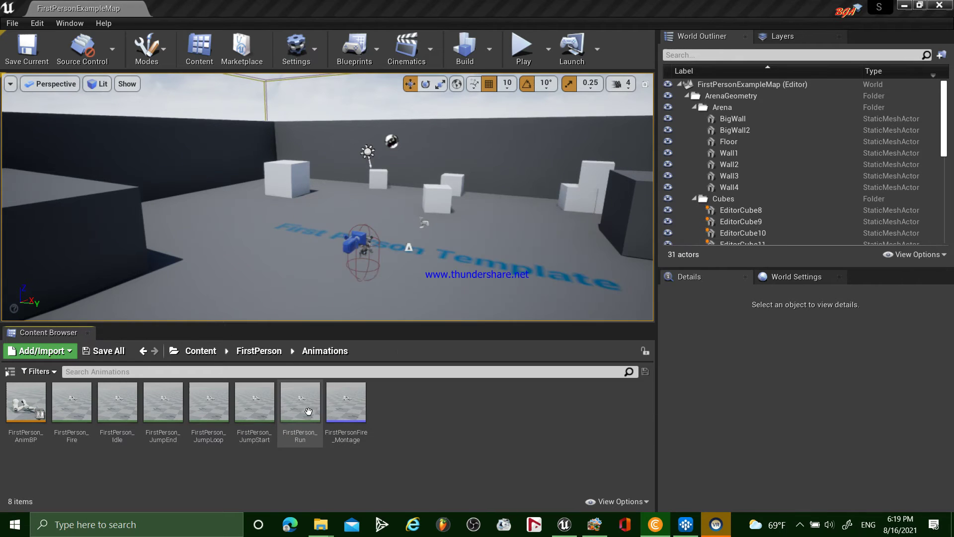
click(256, 416)
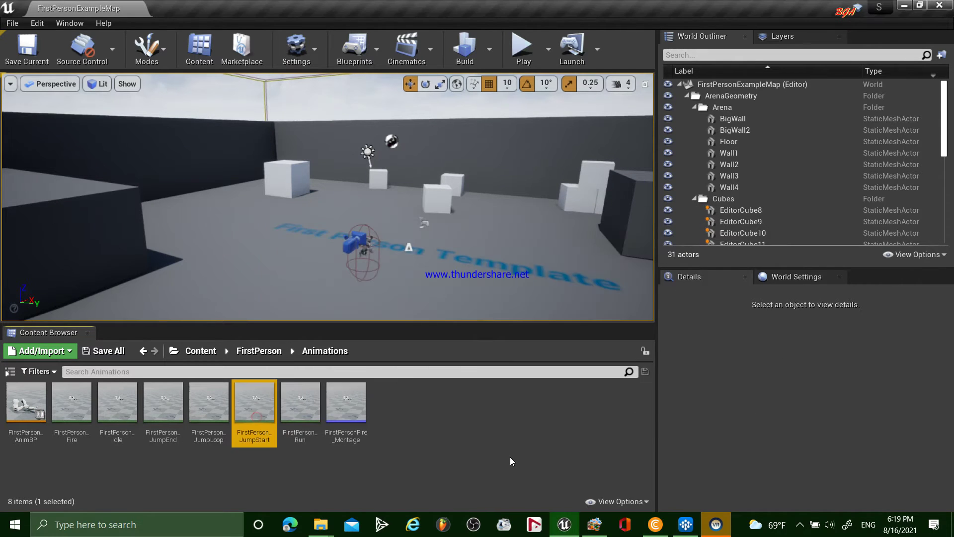
- Open FirstPerson_JumpStart and rewind its preview to frame 0
double_click(259, 409)
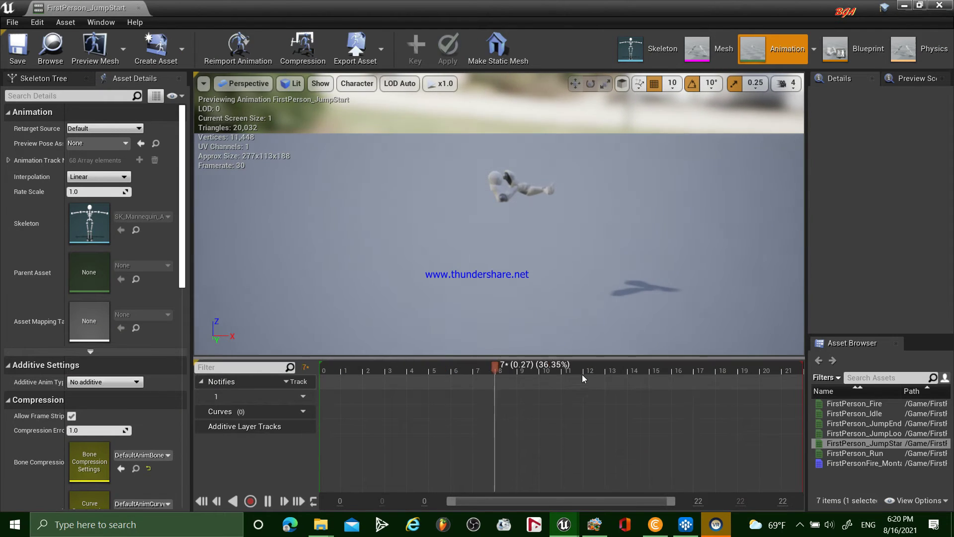
key(space)
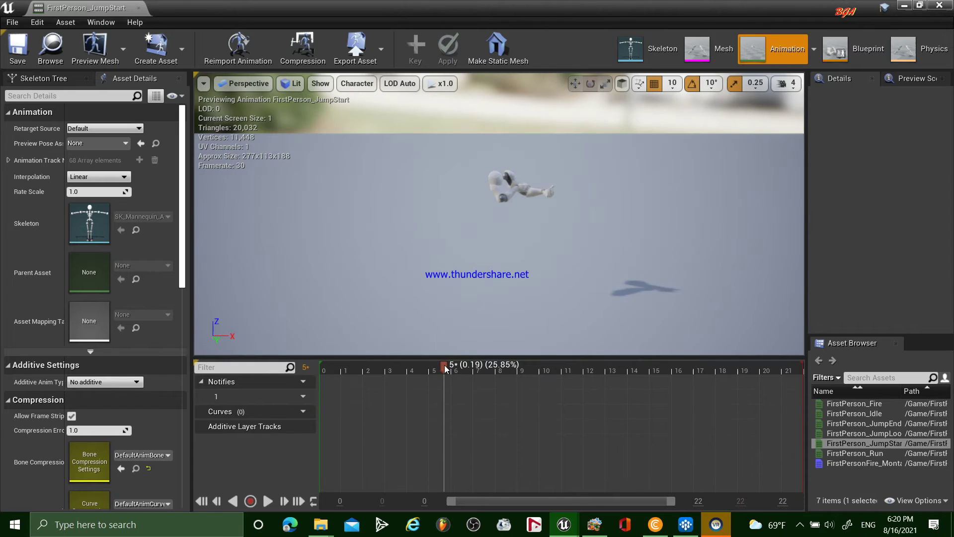
click(324, 368)
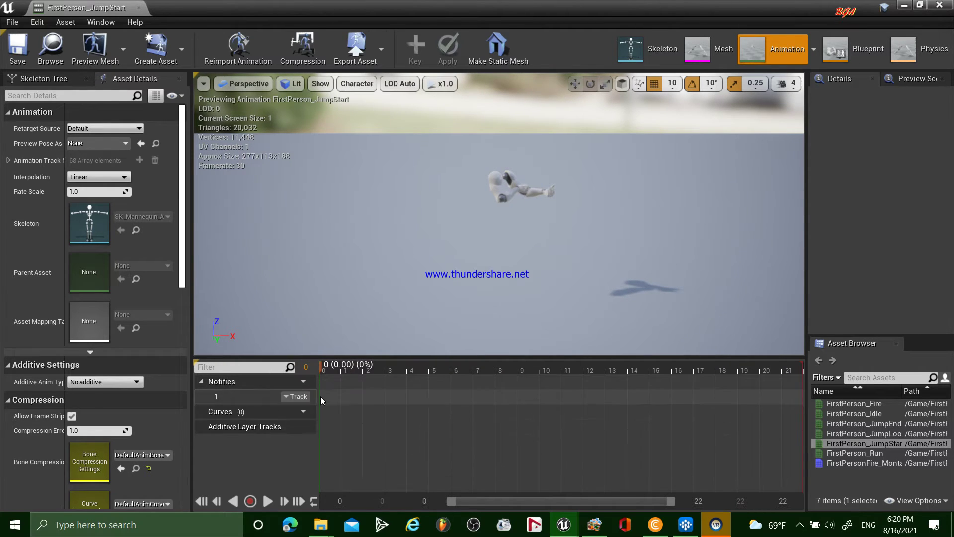
key(space)
key(space)
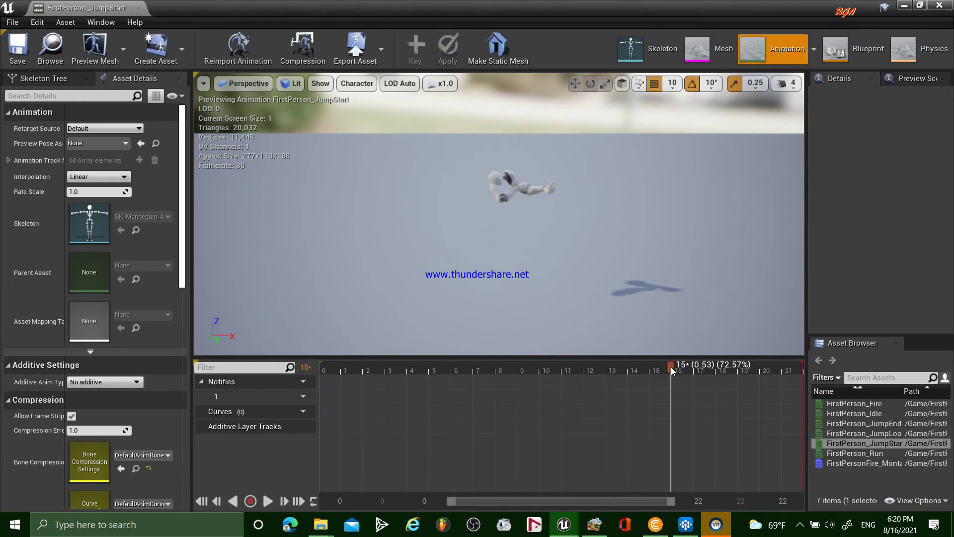
click(333, 395)
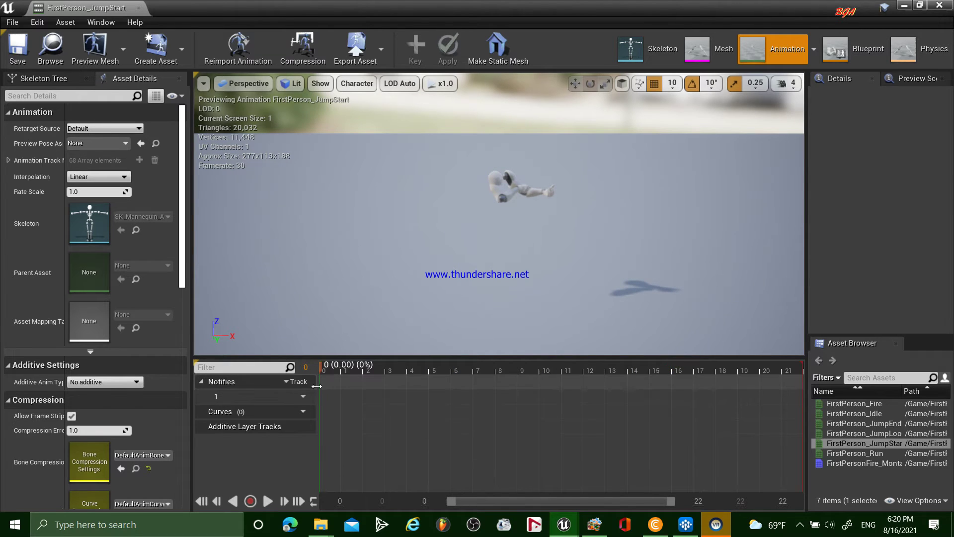
- Add an AnimNotify_AkEvent to notify track 1 at the animation start
mouse_move(295, 395)
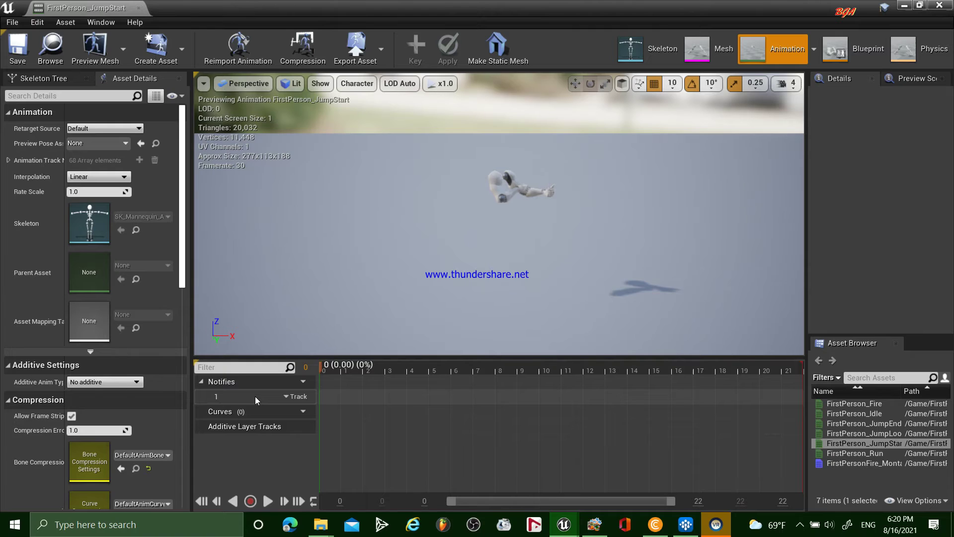
right_click(330, 398)
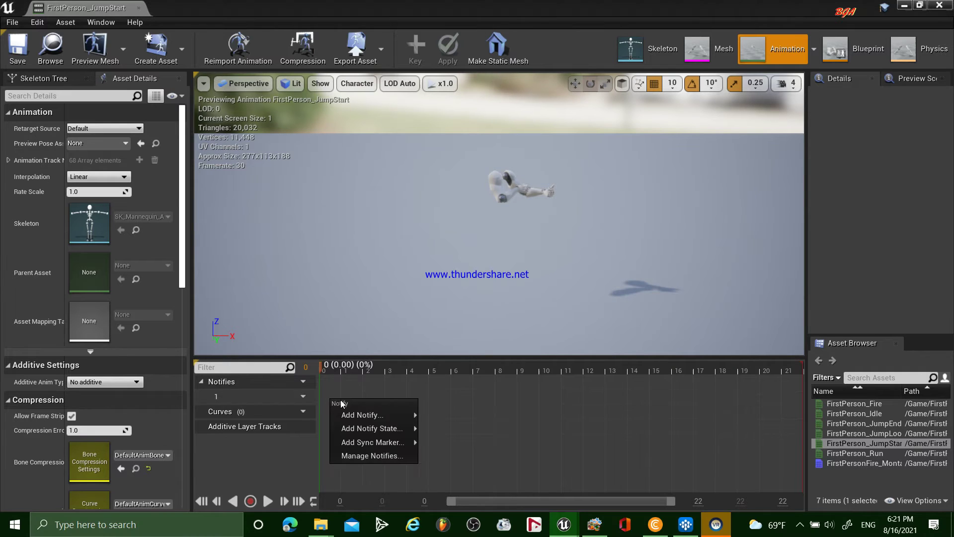
mouse_move(353, 415)
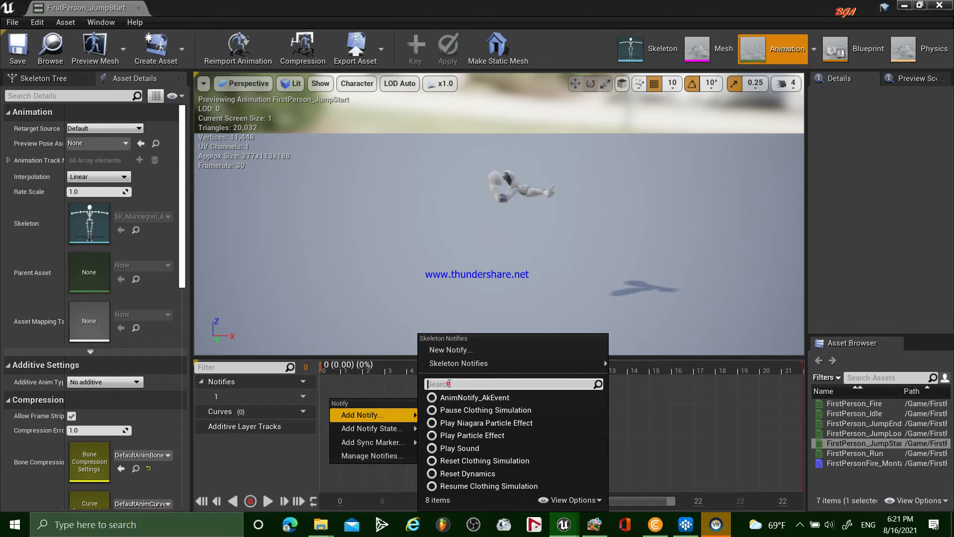
text(ak)
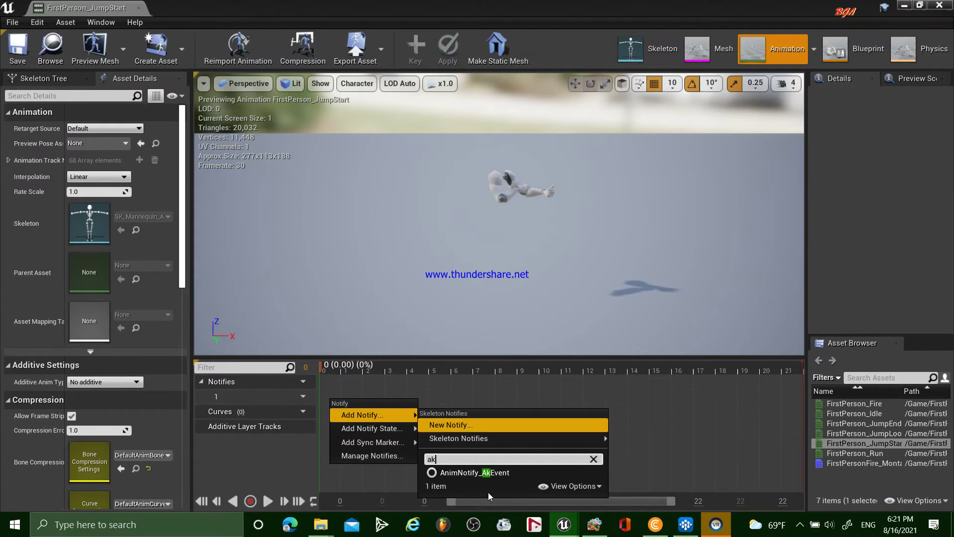
click(473, 468)
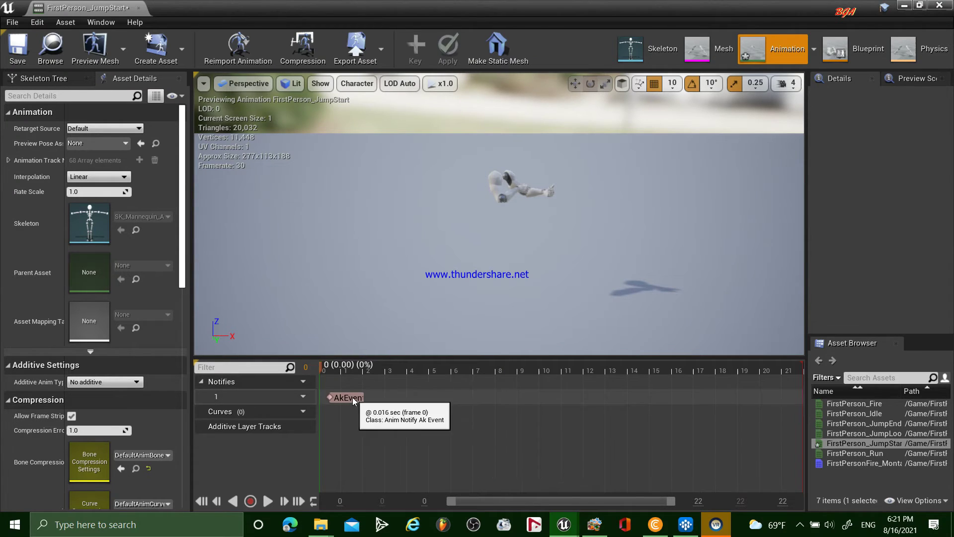
drag(353, 397, 337, 396)
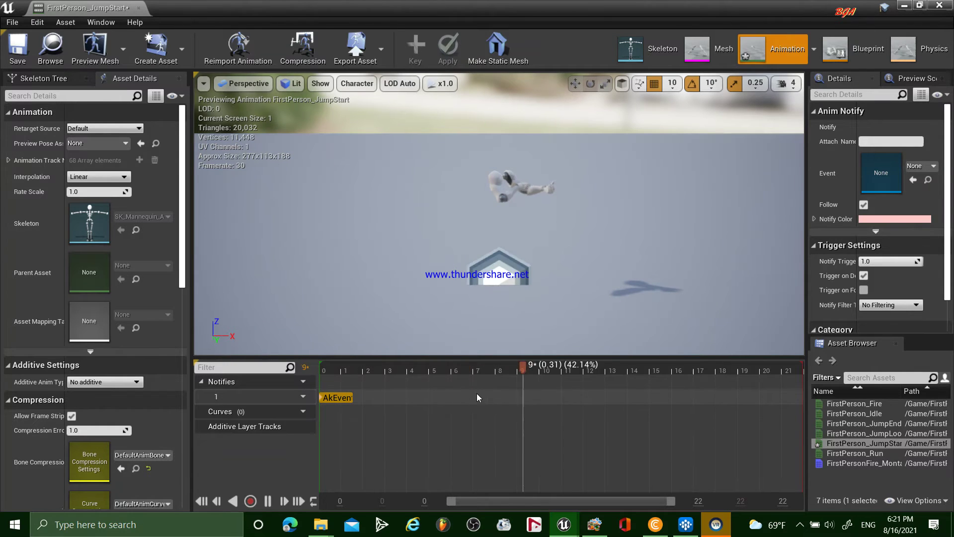
- Set the notify's Event to SFX_Cha_Human_Jump_Start and rewind to frame 0
key(Right)
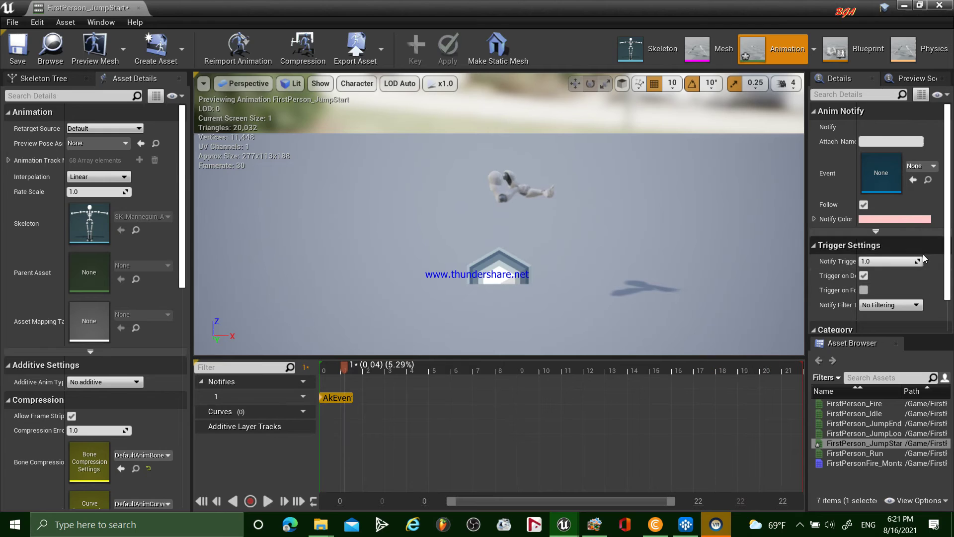
click(929, 168)
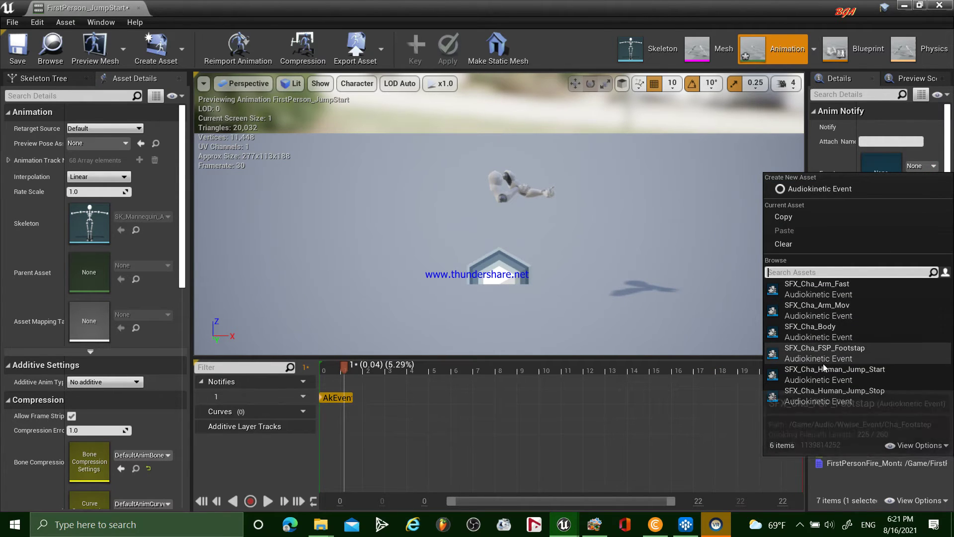
click(829, 379)
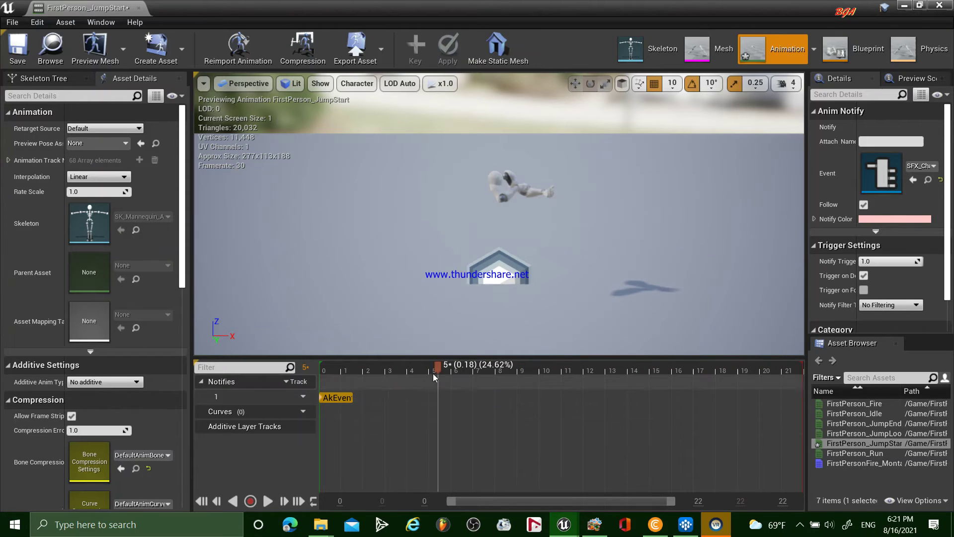
drag(437, 369, 276, 369)
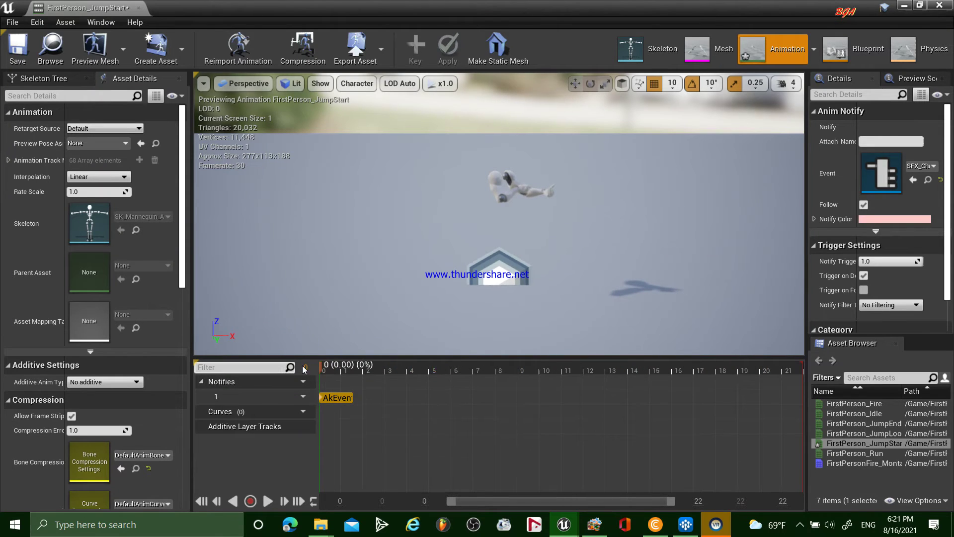
- Save FirstPerson_JumpStart and add a second notify track
right_click(880, 443)
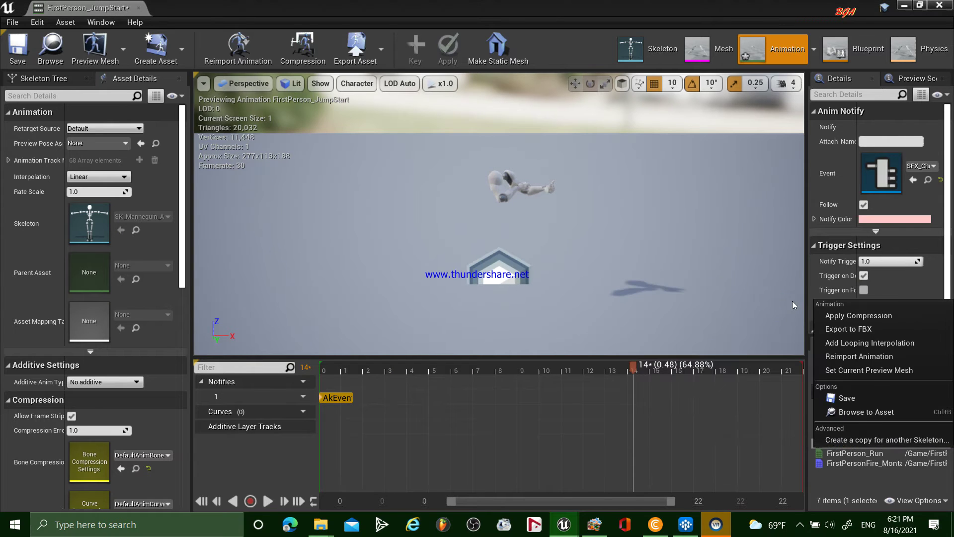
click(855, 401)
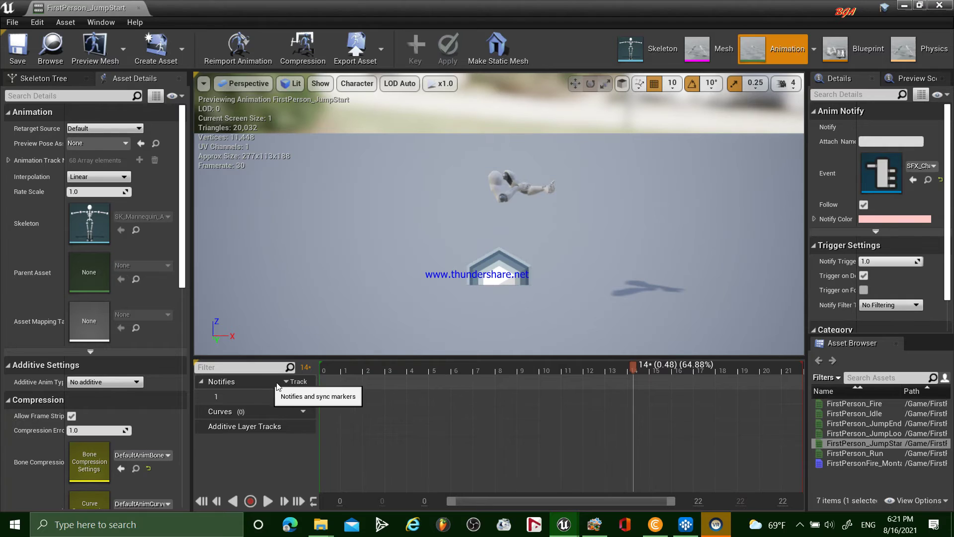
click(291, 385)
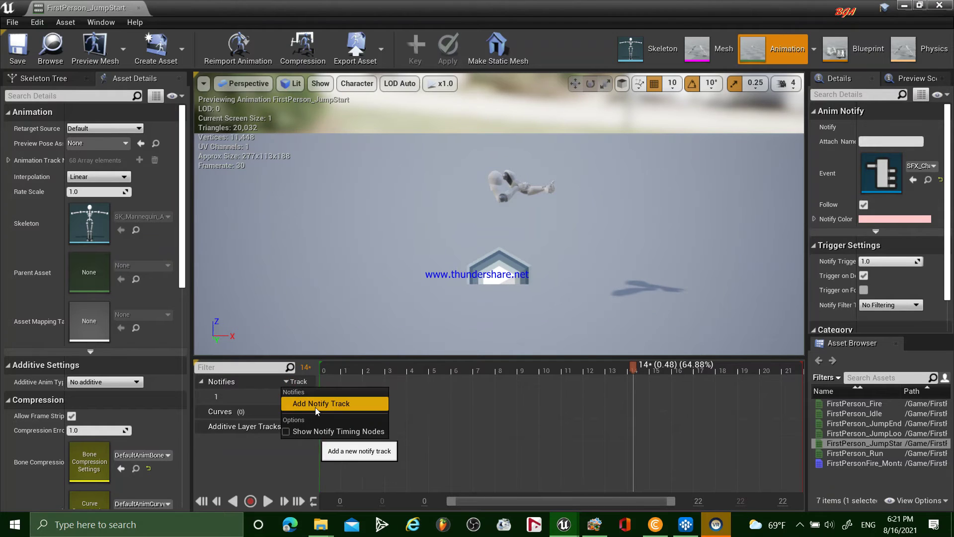
click(315, 408)
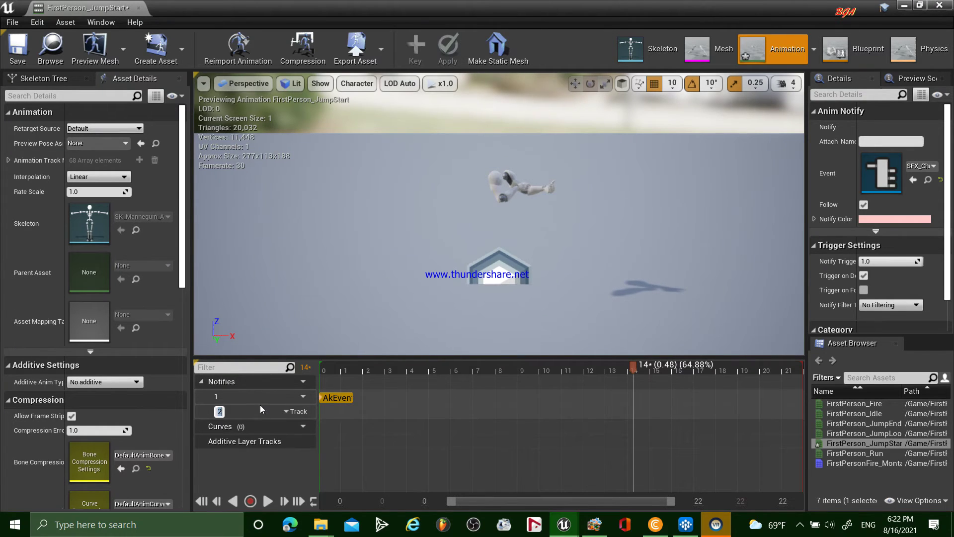
- Add an AkEvent notify on track 2, assign it an SFX_Cha event, and return to the level
right_click(320, 411)
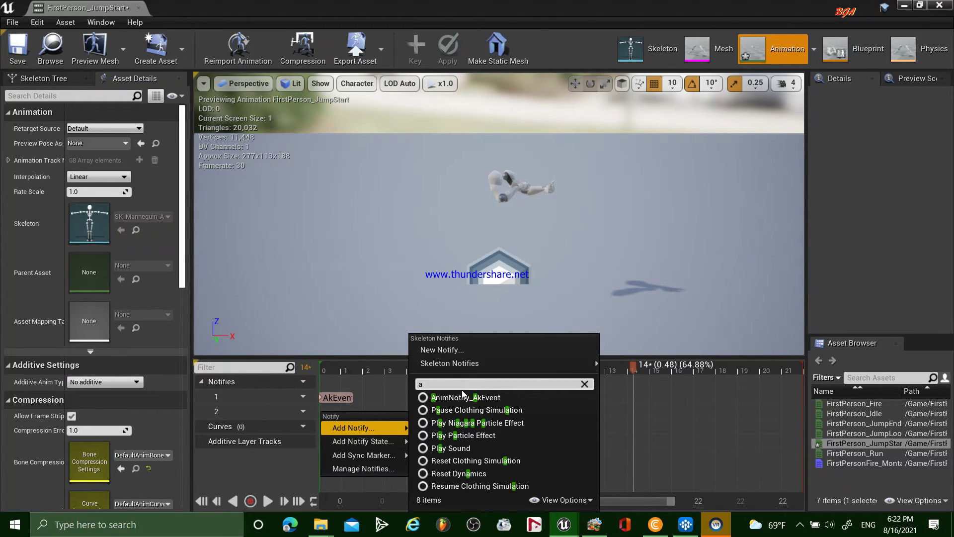
text(ak)
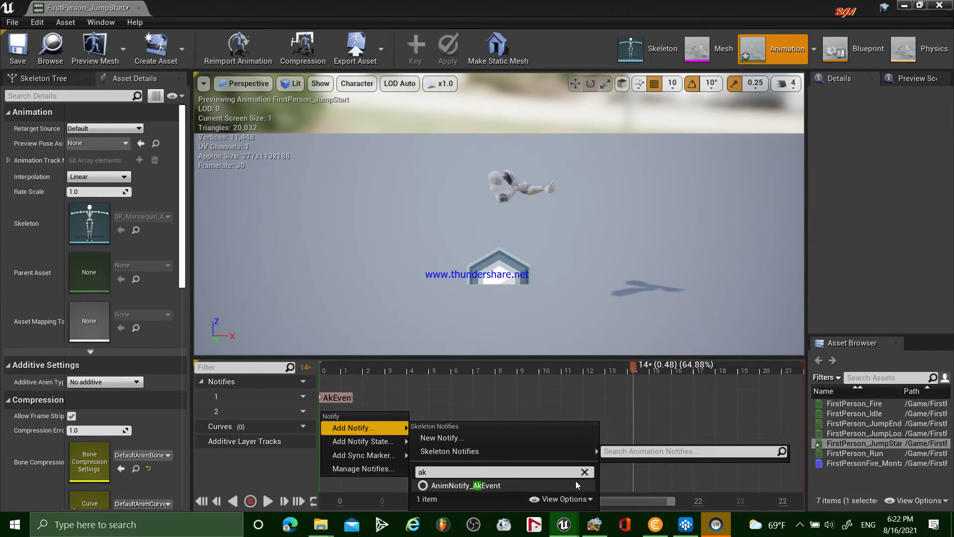
click(492, 486)
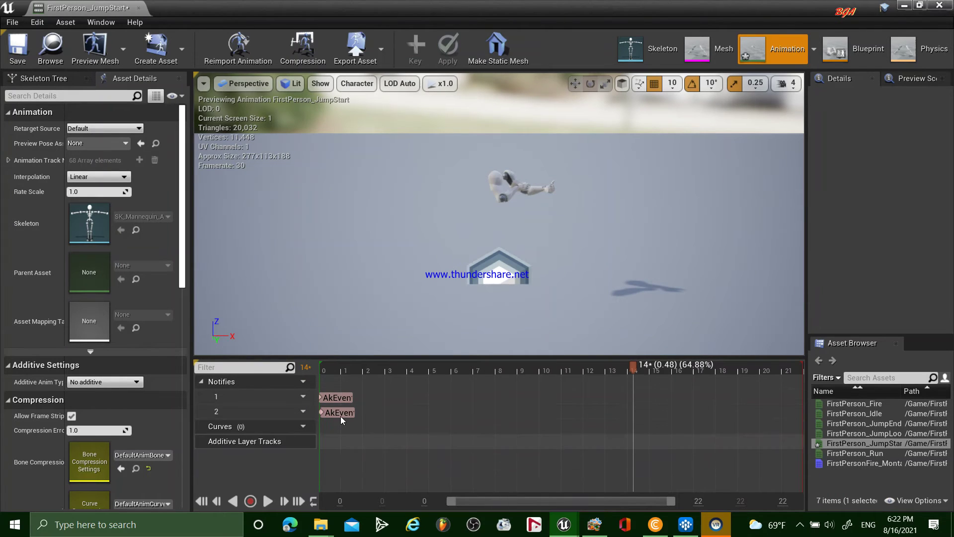
click(336, 413)
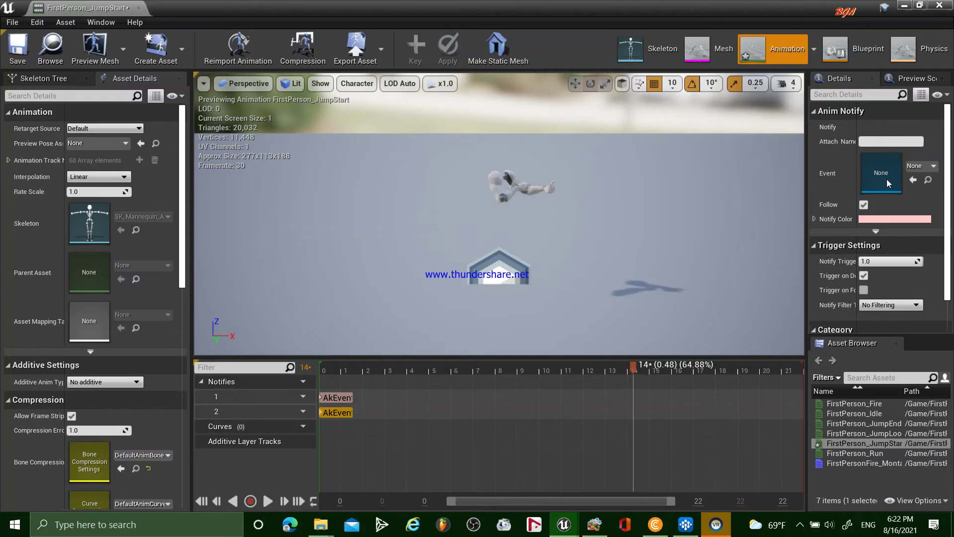
click(921, 166)
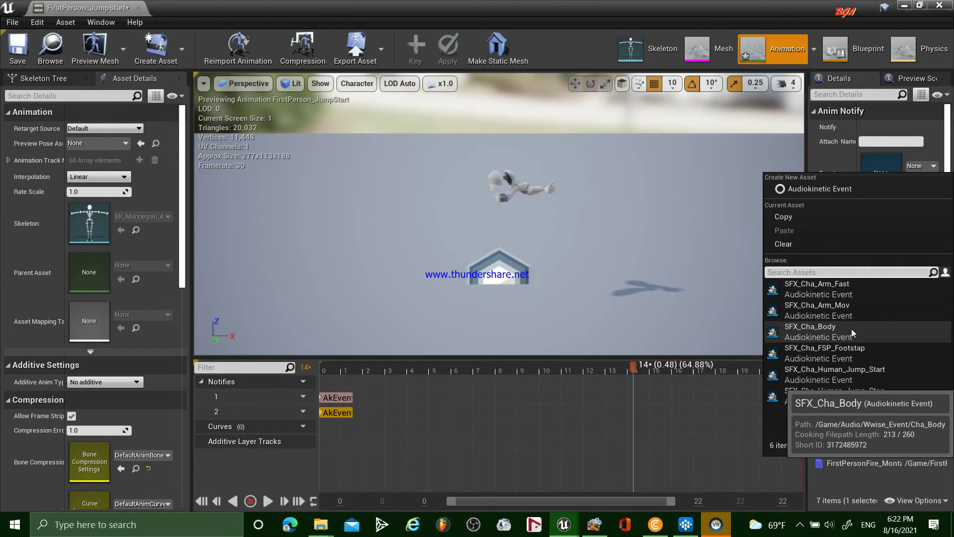
click(854, 287)
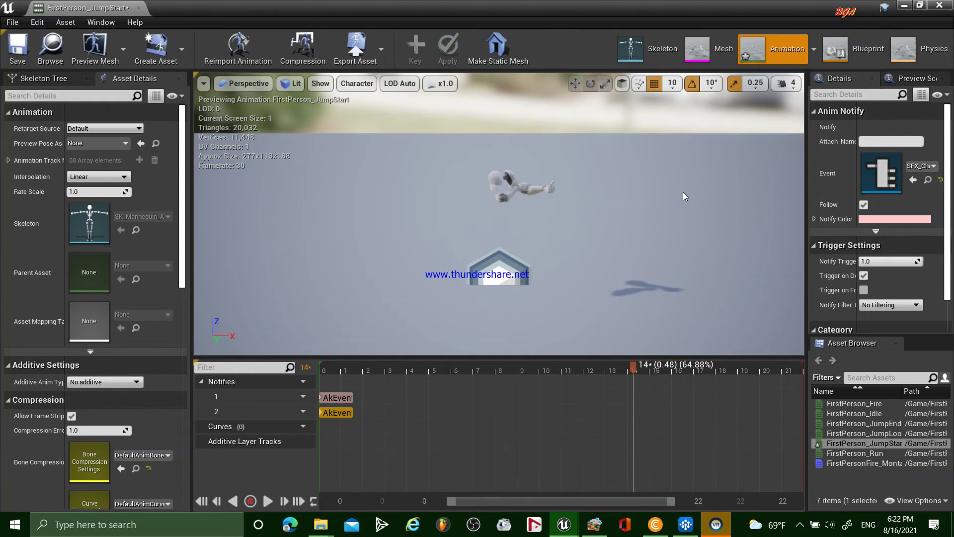
key(alt+Tab)
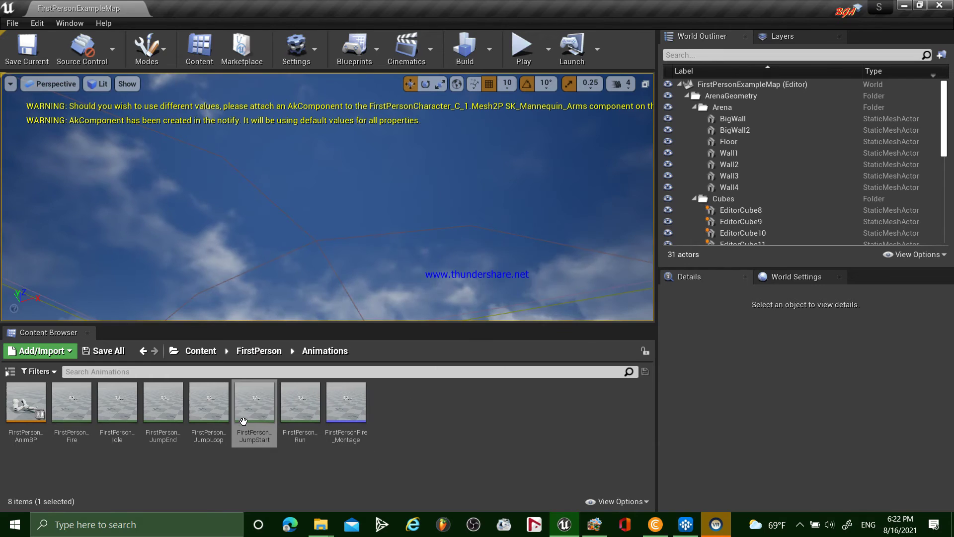
- Open FirstPerson_JumpEnd and add an AnimNotify_AkEvent notify at frame 6 on the Notifies track
double_click(168, 421)
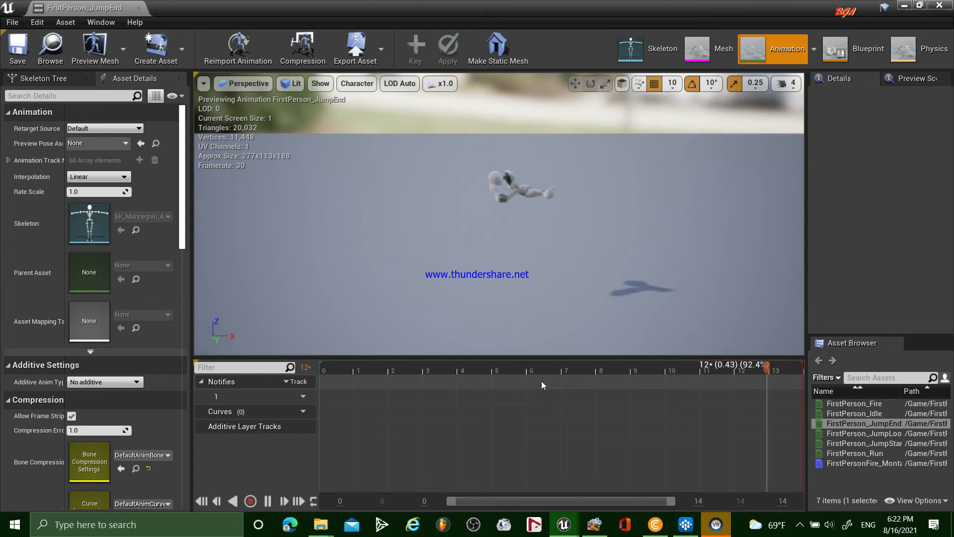
key(space)
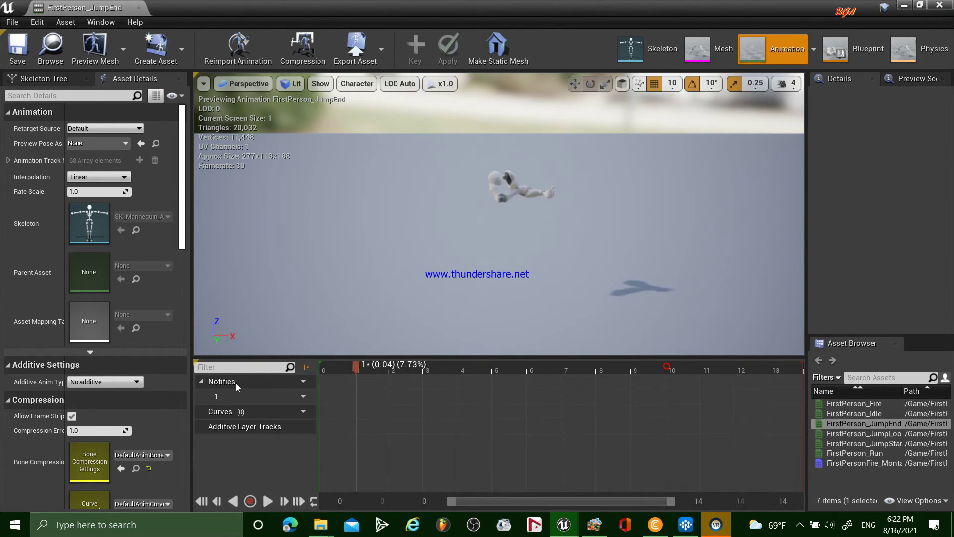
click(547, 370)
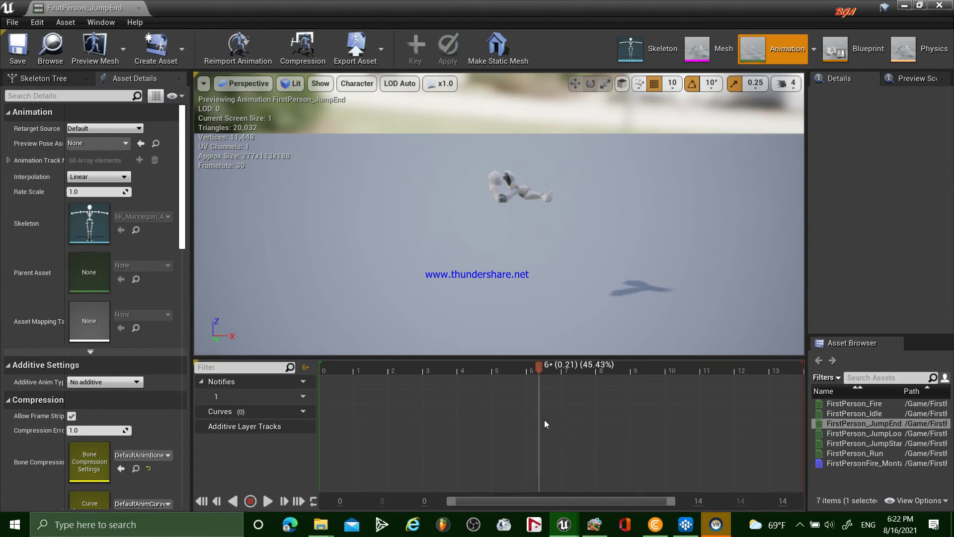
right_click(549, 373)
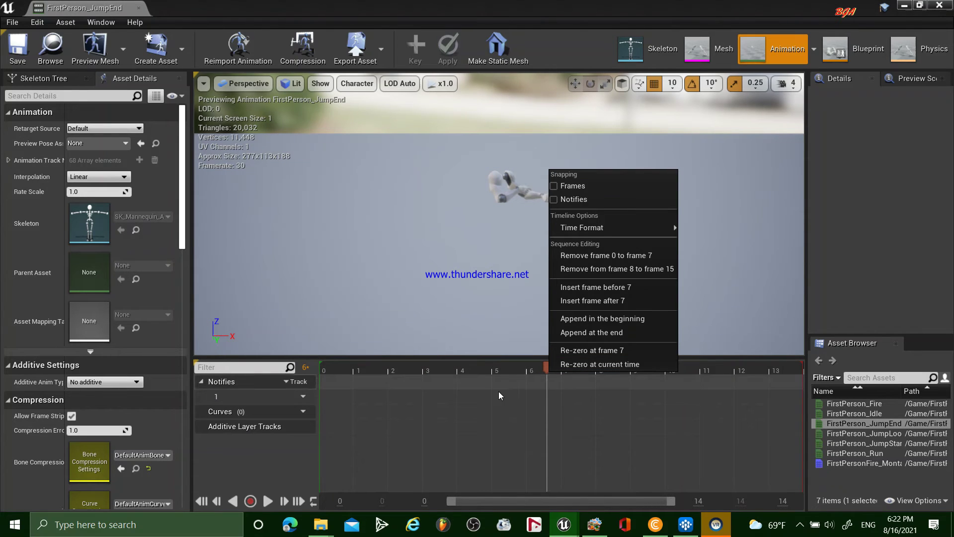
right_click(545, 396)
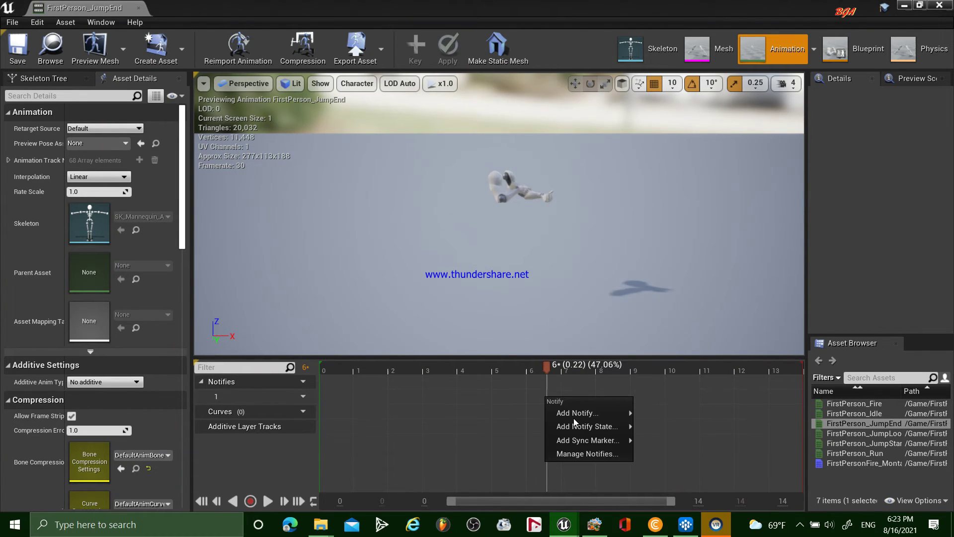
mouse_move(578, 414)
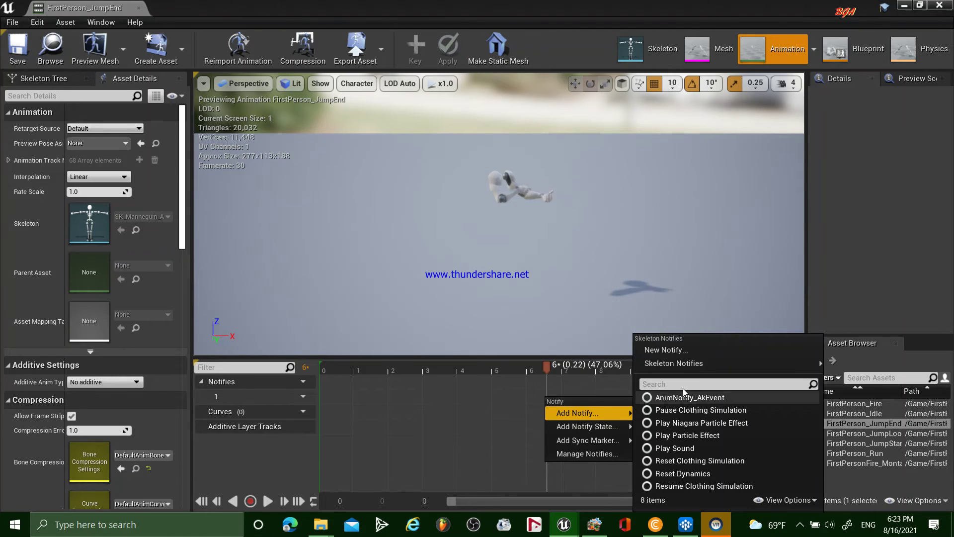
text(ak)
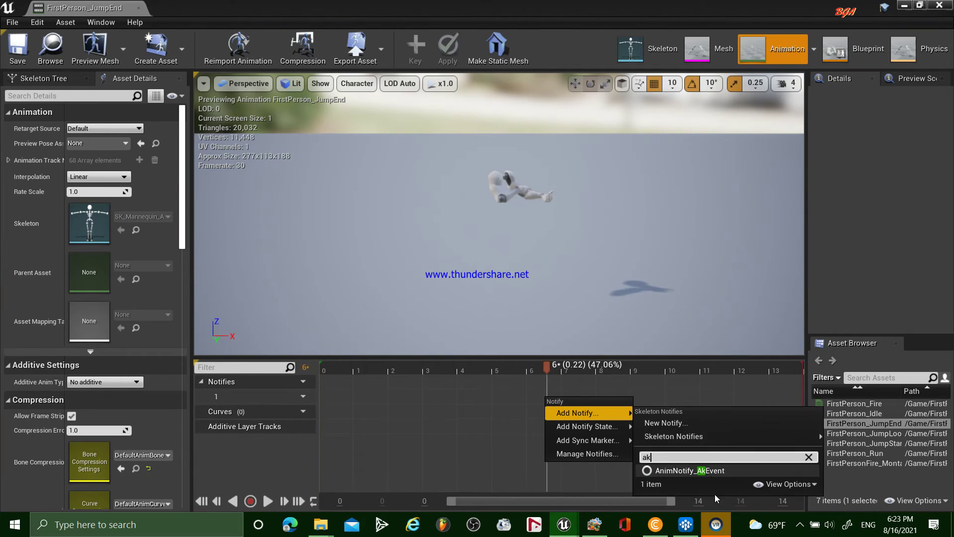
click(706, 470)
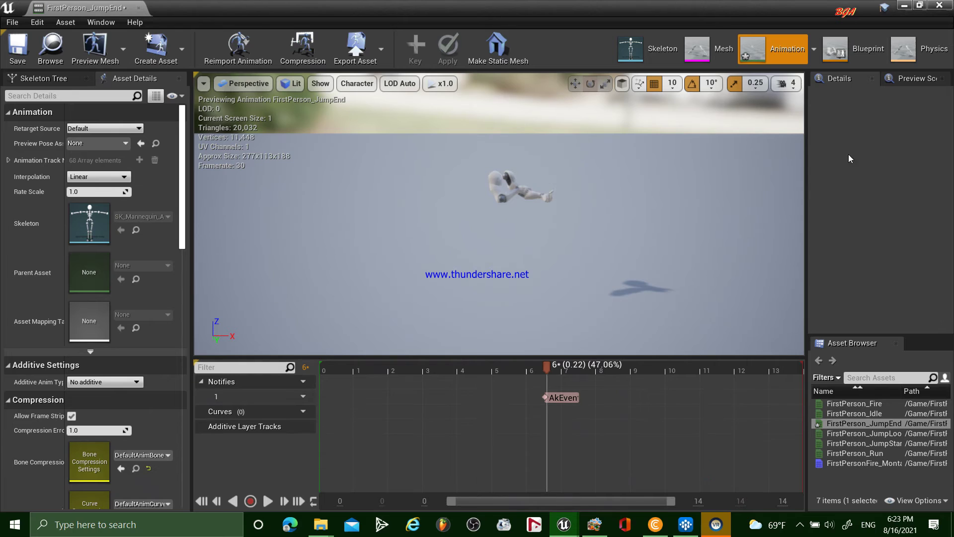
- Set the notify's event to SFX_Cha_Human_Jump_Stop, close the animation, and save the level
click(560, 399)
click(916, 171)
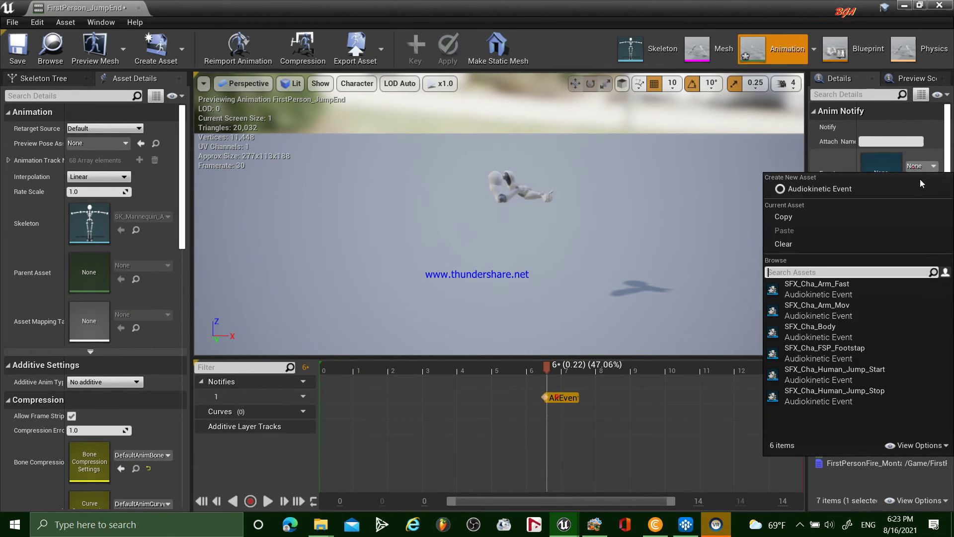
click(841, 395)
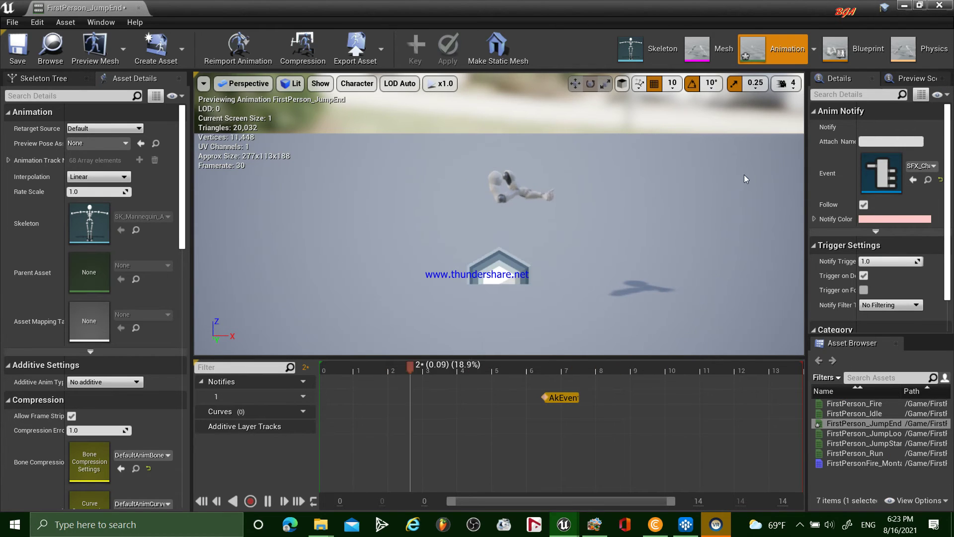
key(space)
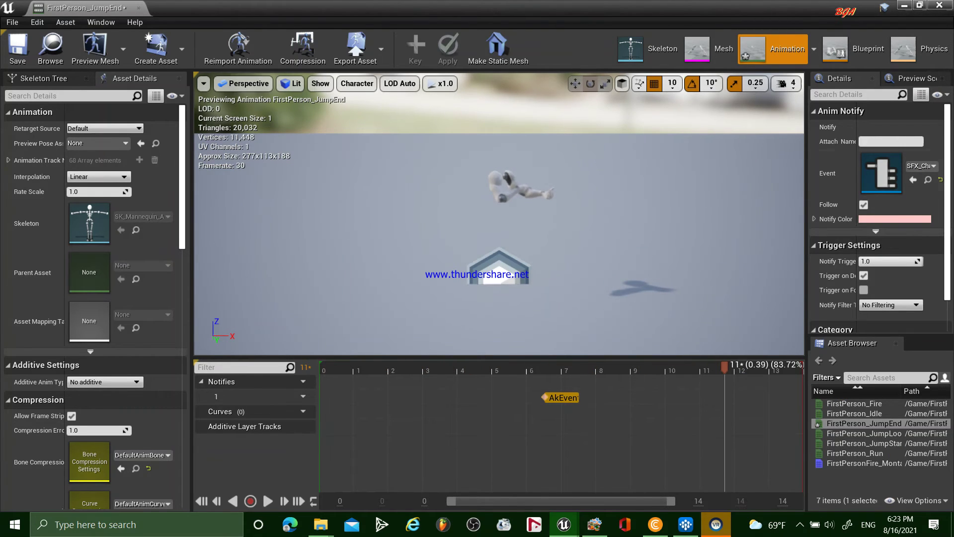
click(936, 8)
click(26, 54)
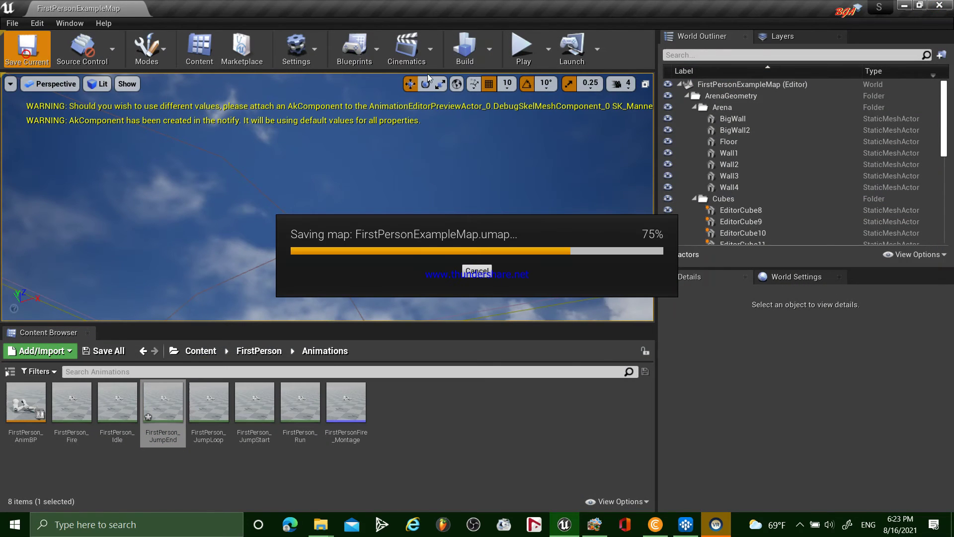
- Play FirstPersonExampleMap in the editor, take control of the character, then stop with Esc
click(524, 46)
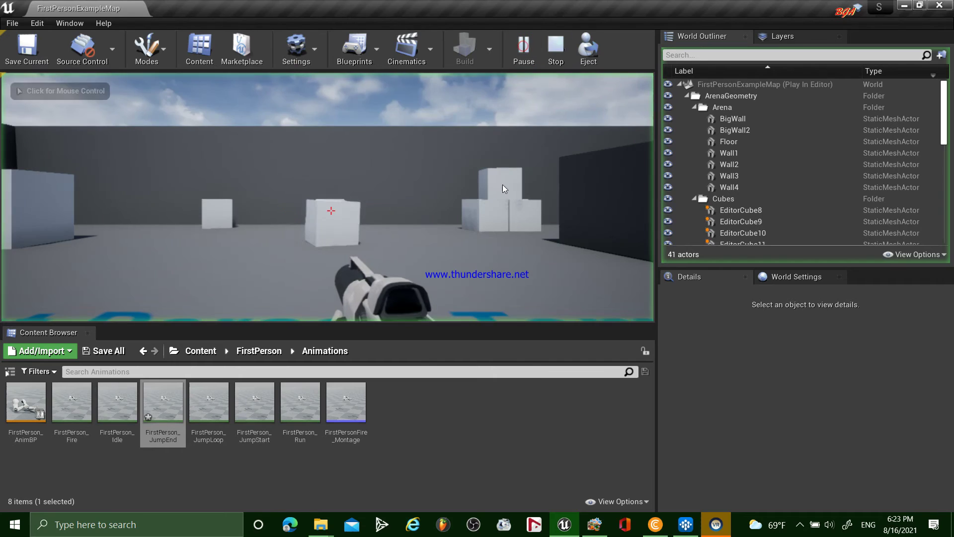
click(502, 184)
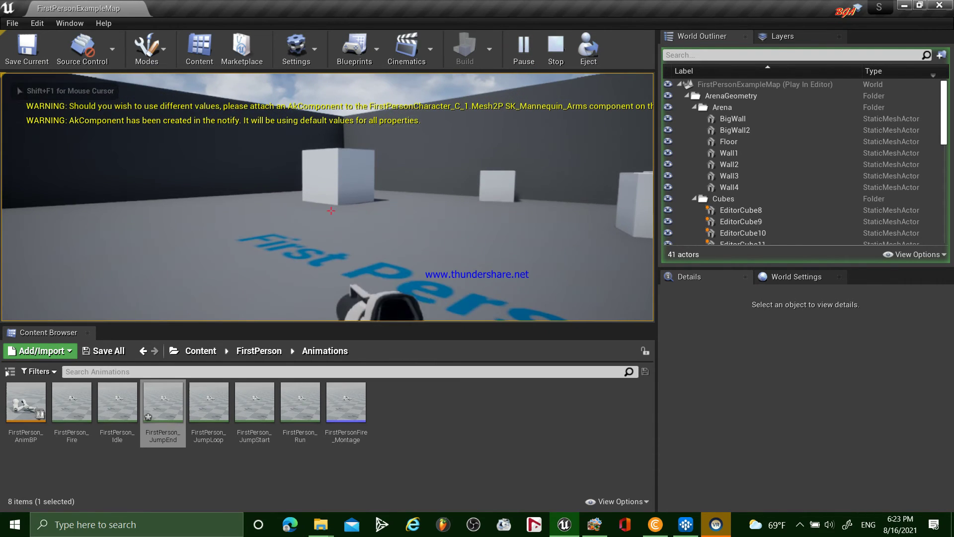
key(Escape)
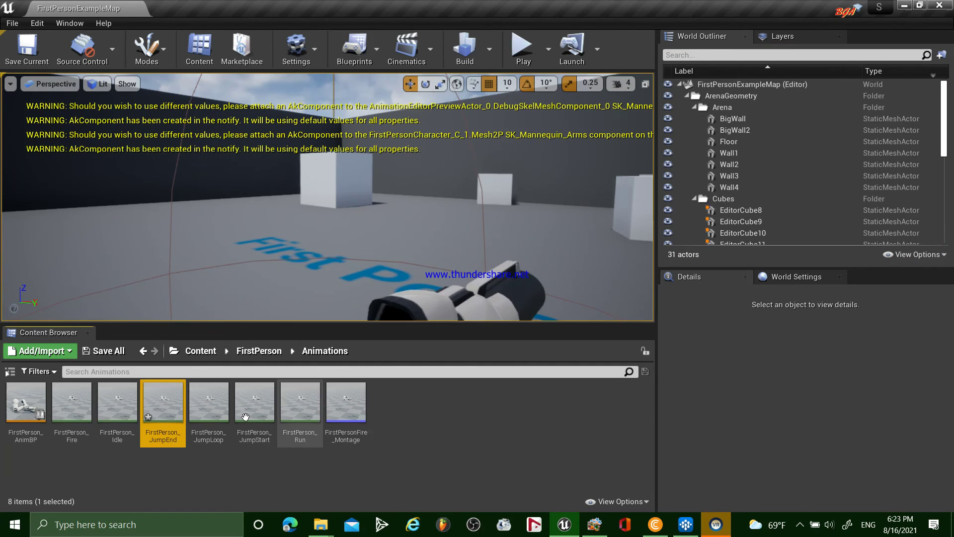
- Open FirstPerson_JumpStart and drag its first AkEvent notify from frame 0 to frame 6
double_click(247, 421)
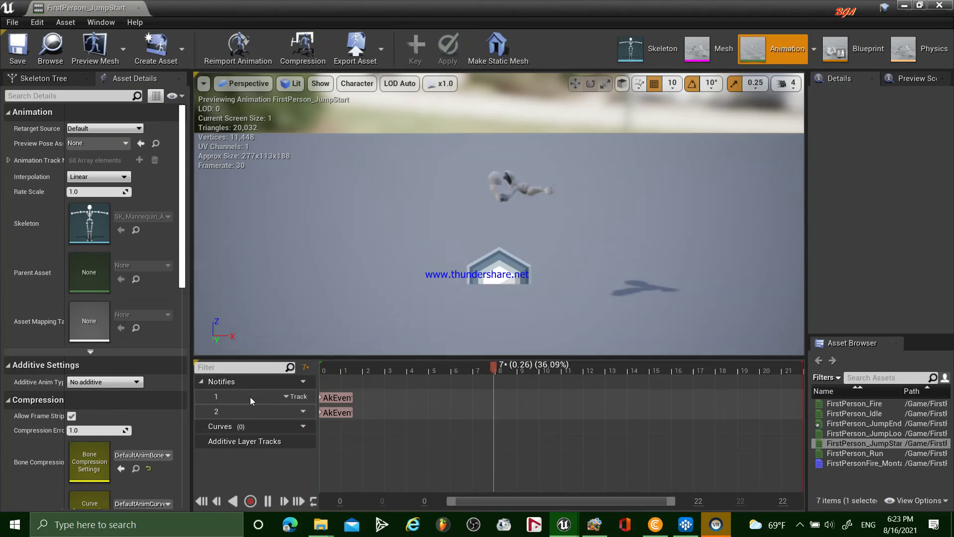
click(337, 398)
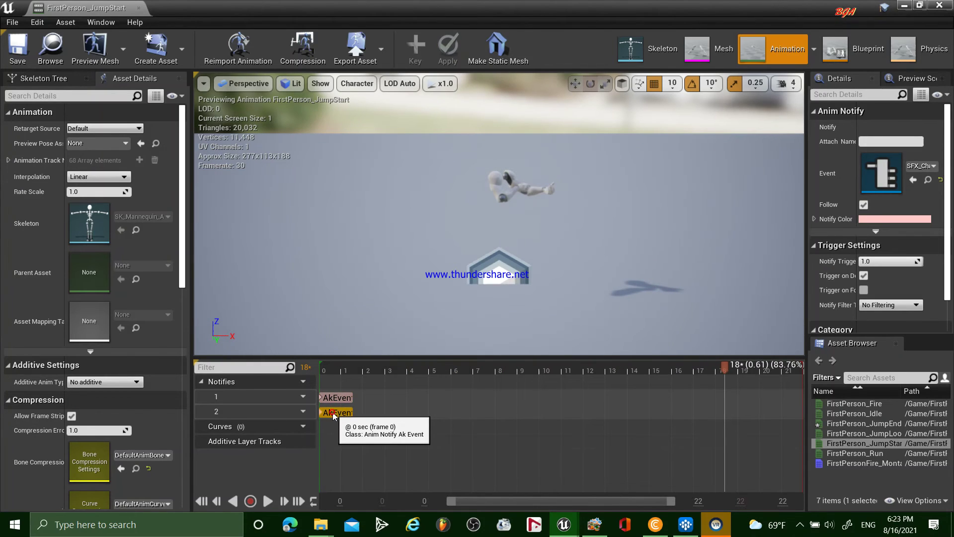
mouse_move(332, 413)
mouse_down()
mouse_move(390, 414)
mouse_move(335, 414)
mouse_up()
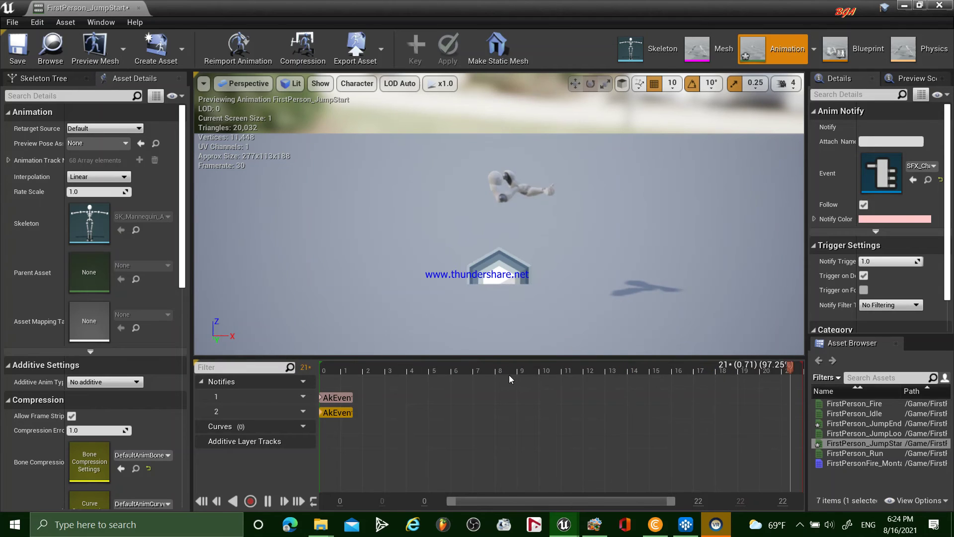
click(347, 402)
drag(377, 398, 476, 398)
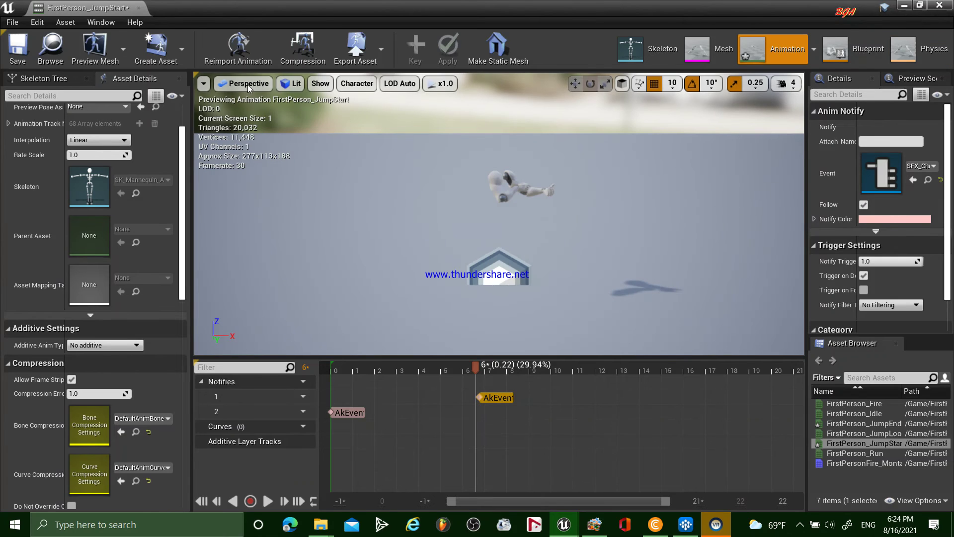
- Close FirstPerson_JumpStart and play-test the level, walking and jumping to trigger the jump sounds
click(940, 5)
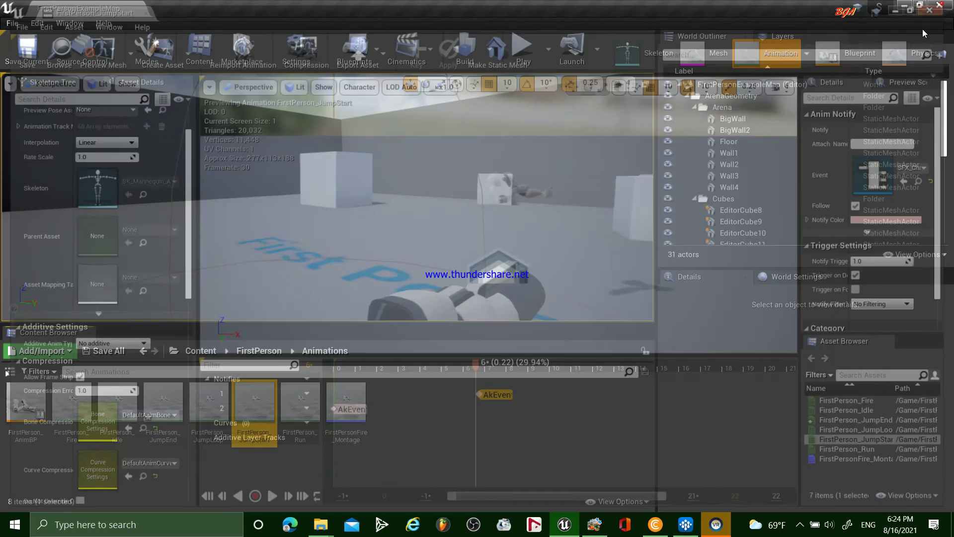
click(532, 53)
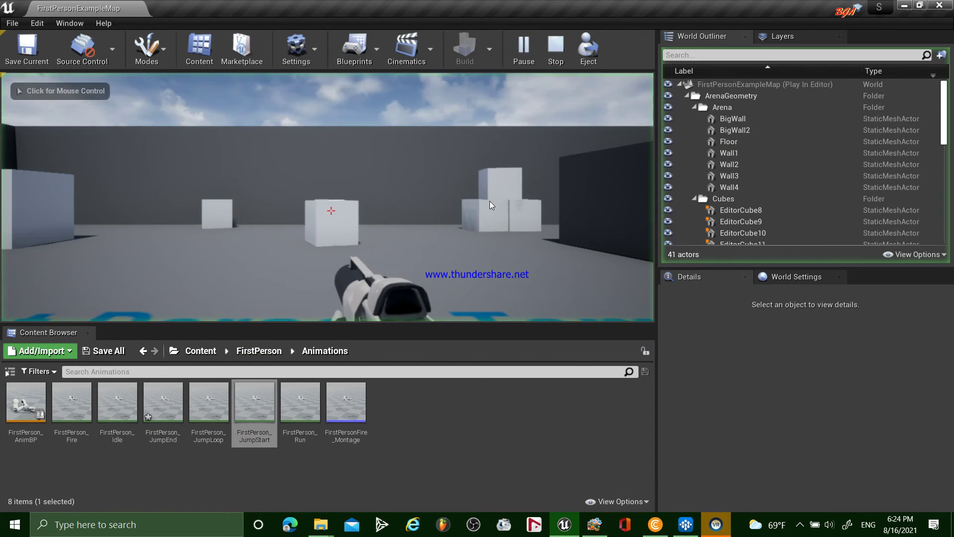
key(w)
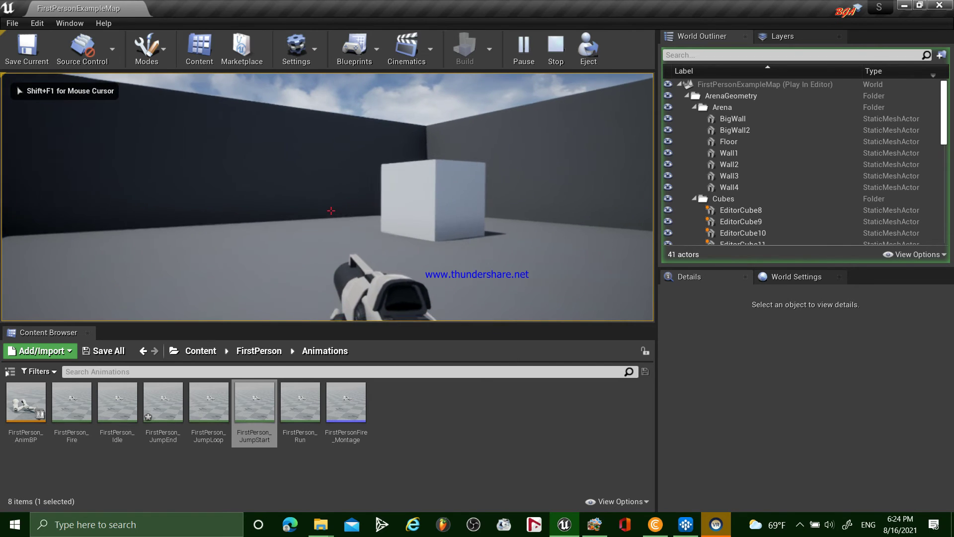
key(space)
key(w)
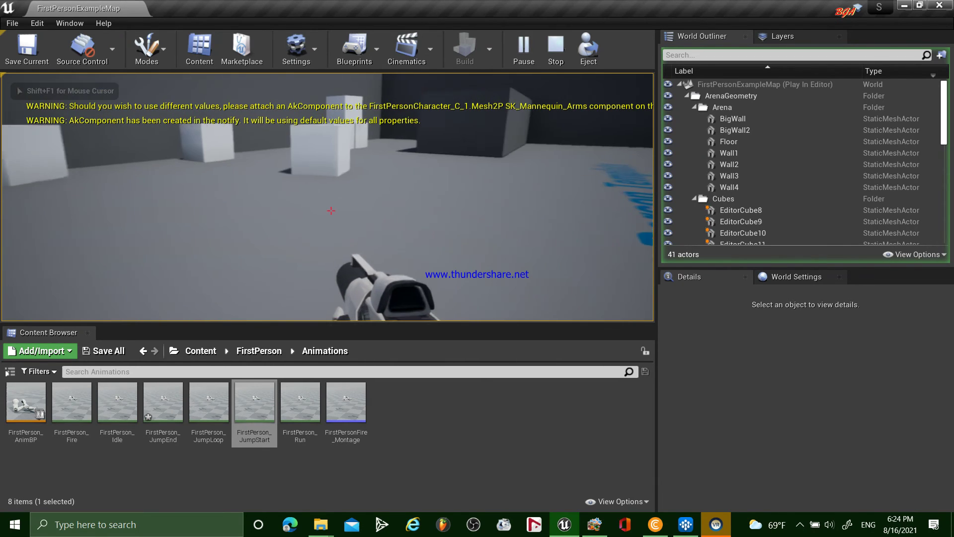
key(w)
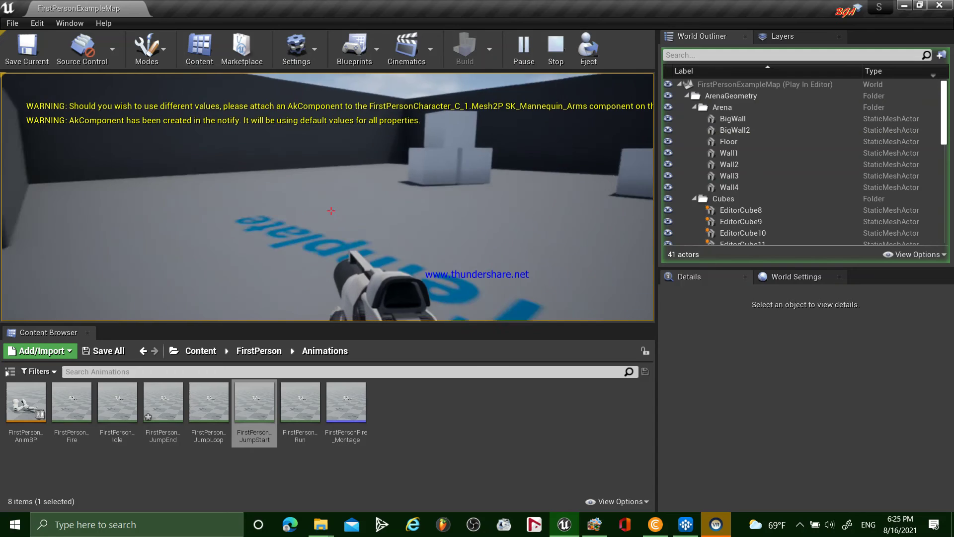
key(w)
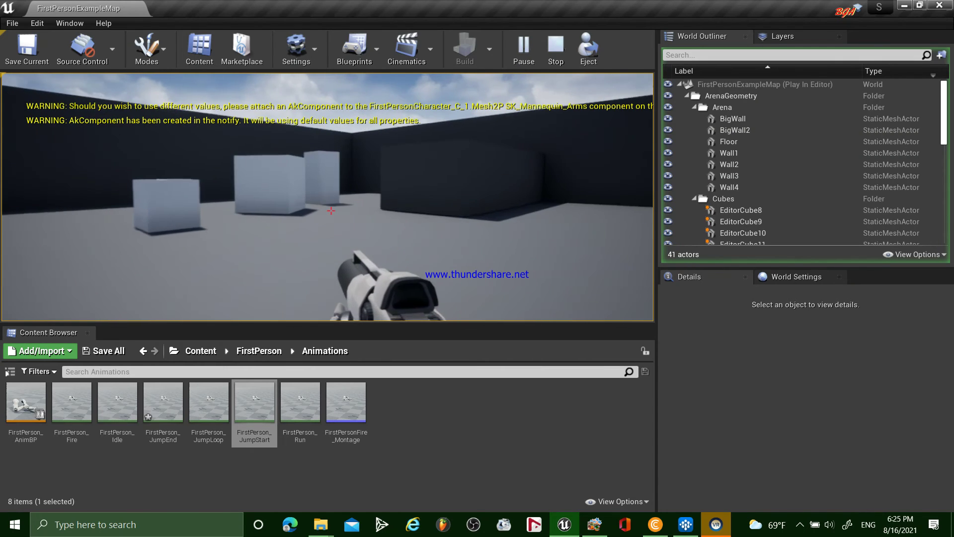
key(w)
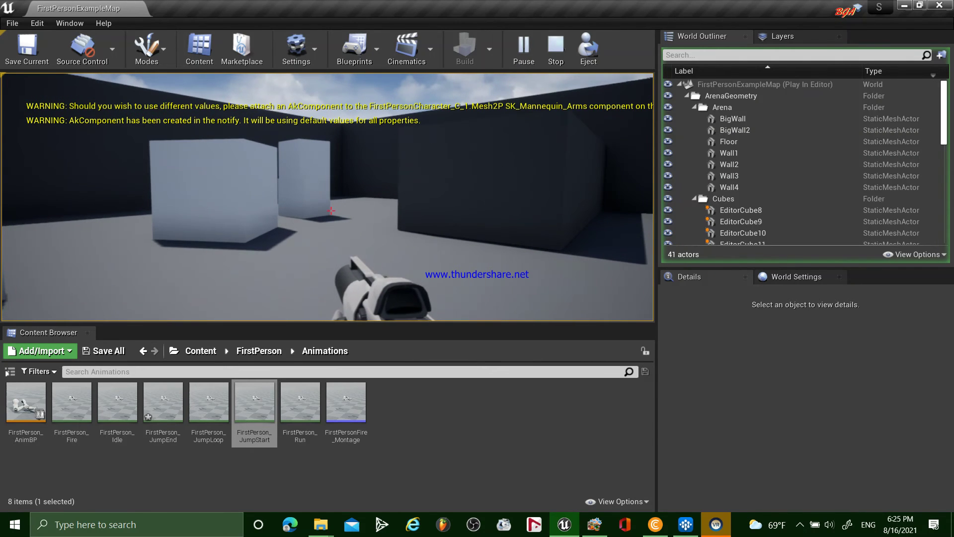
key(w)
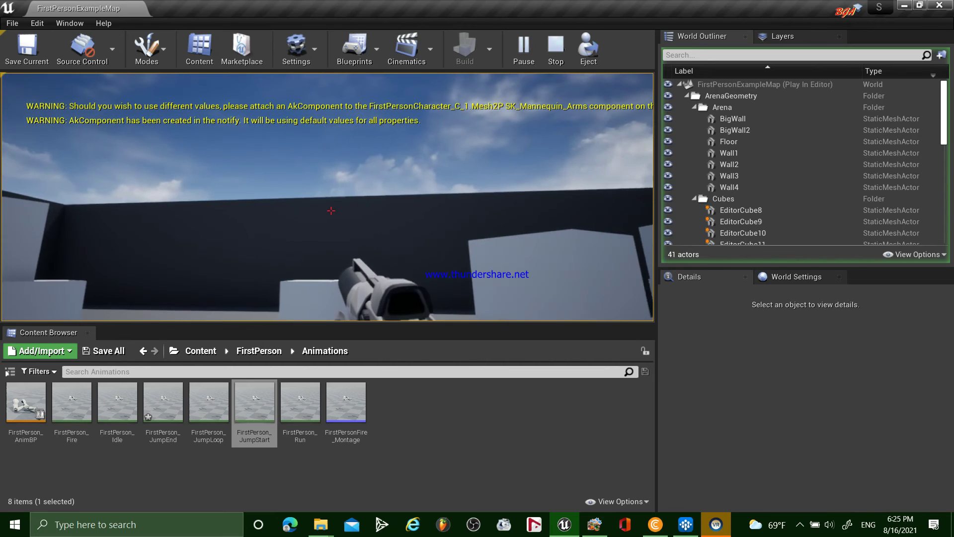
key(Escape)
right_drag(459, 267, 459, 309)
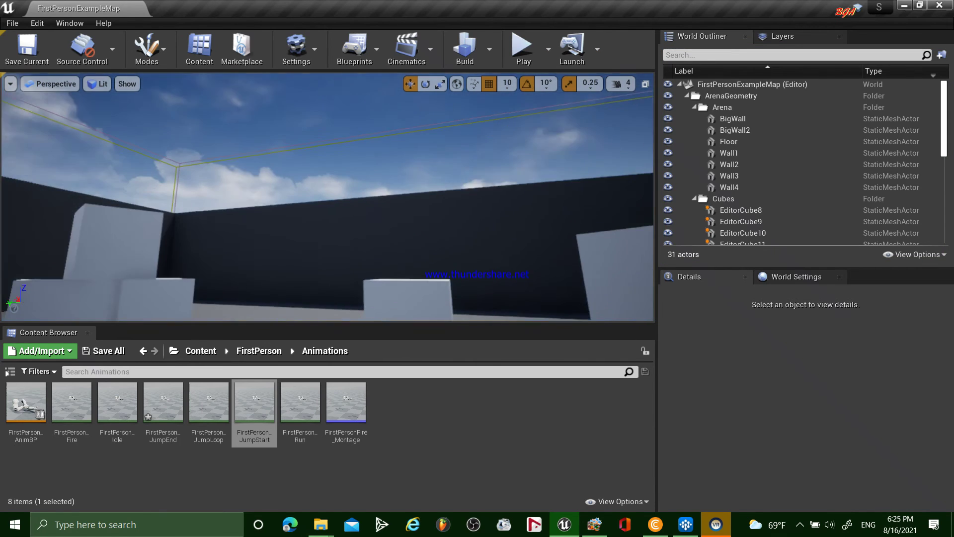
- Open FirstPerson_Run and add an AnimNotify_AkEvent notify at the start of the run
double_click(301, 417)
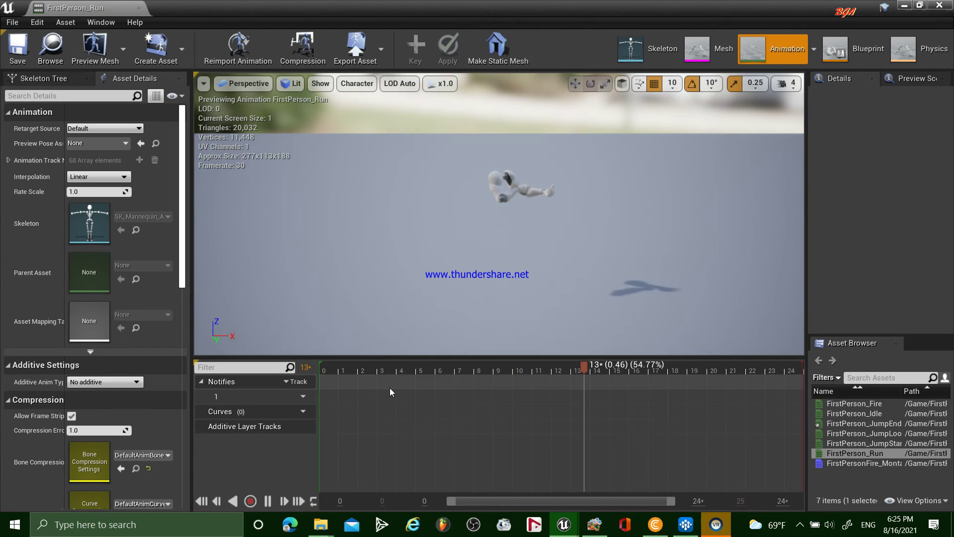
click(294, 396)
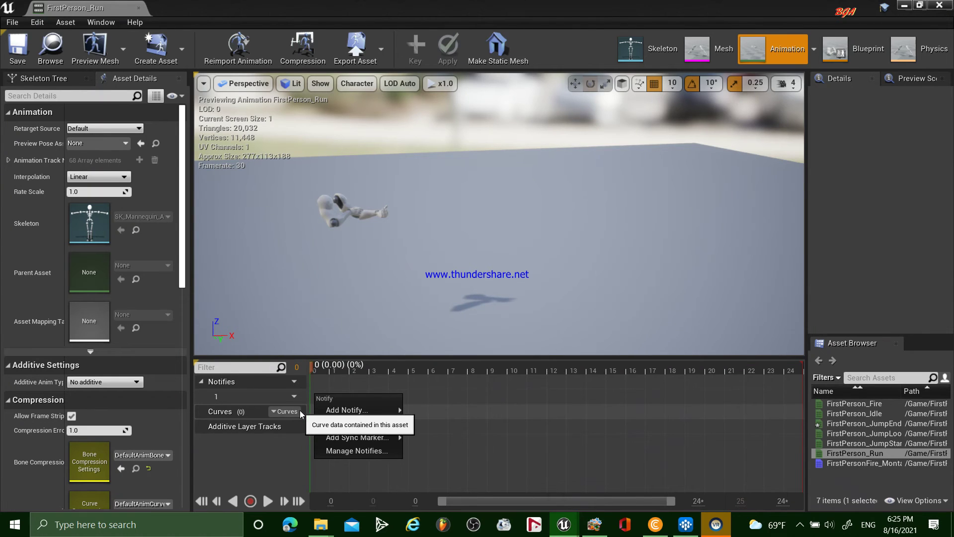
click(300, 412)
right_click(318, 396)
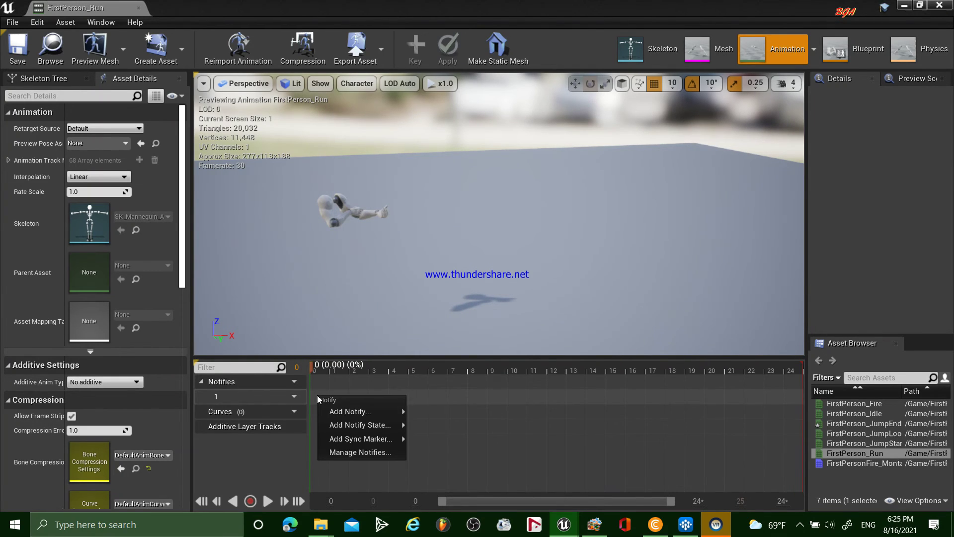
mouse_move(354, 411)
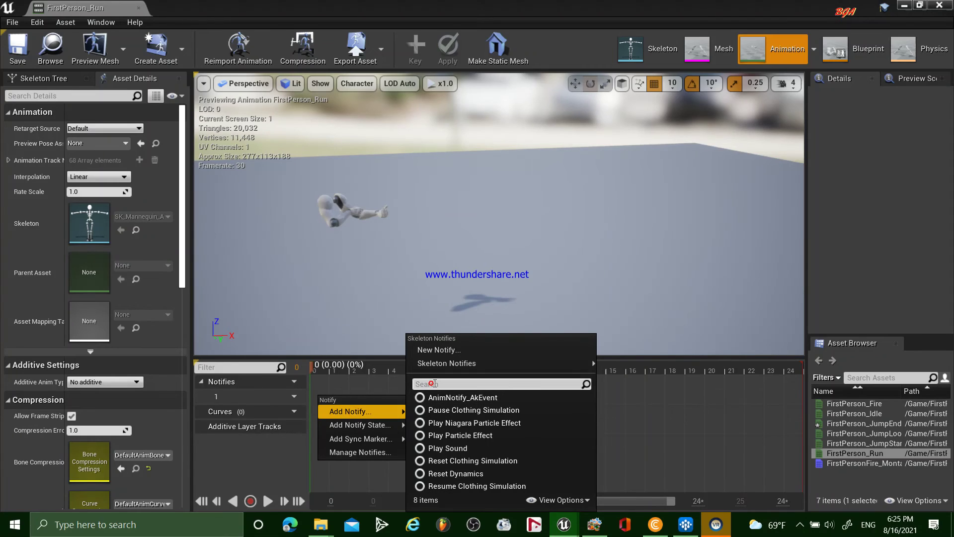
text(ak)
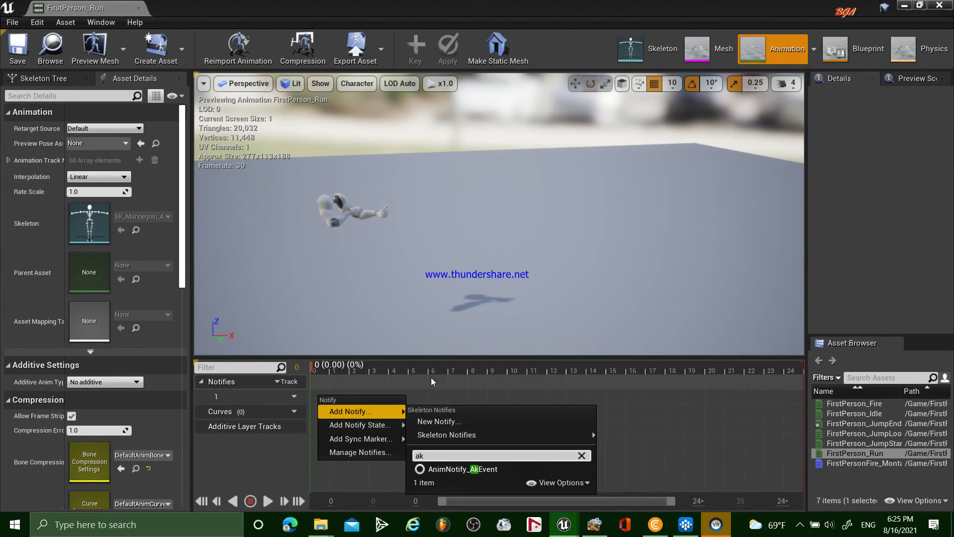
click(450, 469)
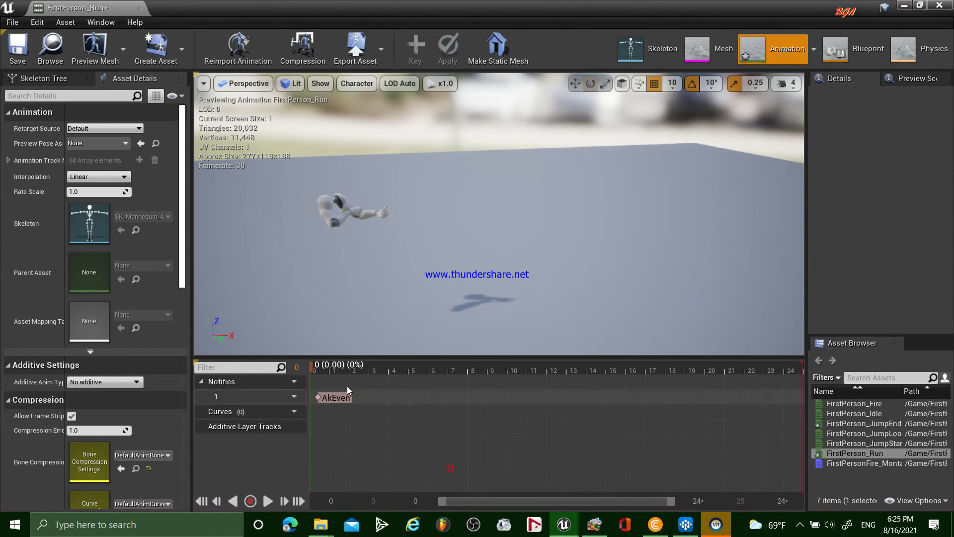
- Assign SFX_Cha_FSP_Footstap to the new notify and preview the run animation
click(338, 396)
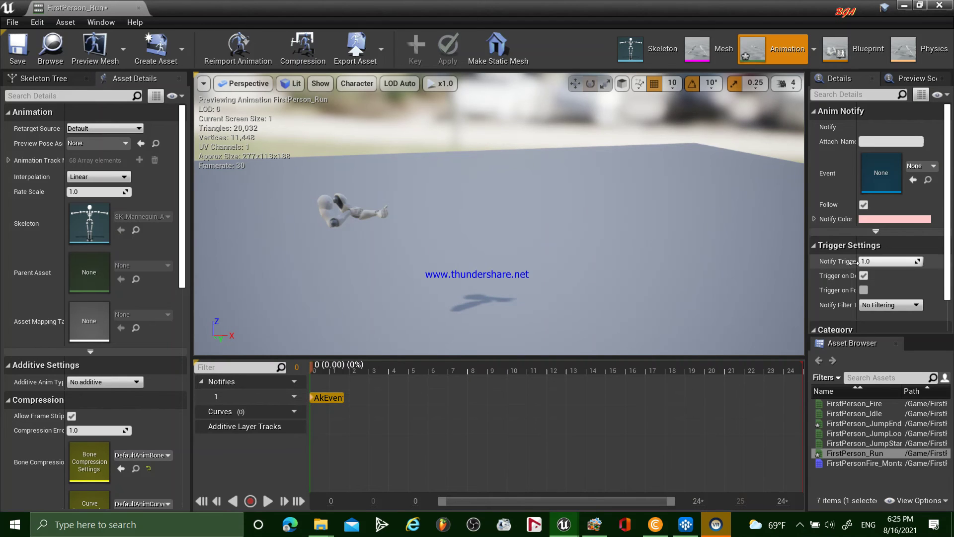
click(925, 170)
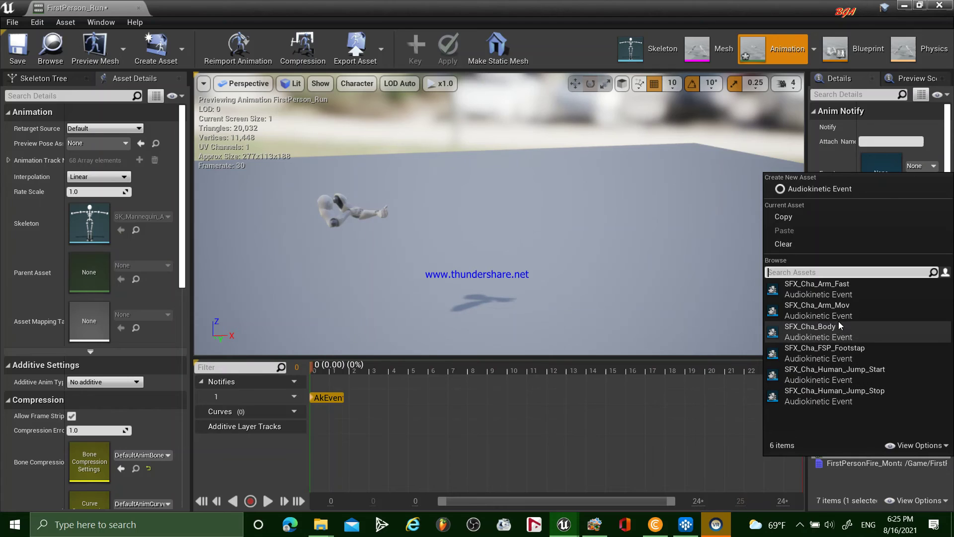
click(865, 353)
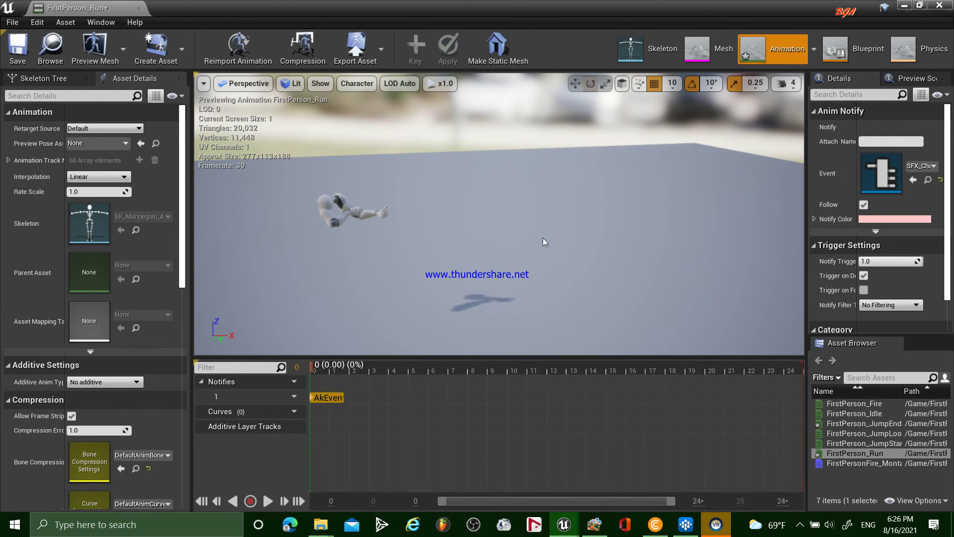
click(575, 227)
key(space)
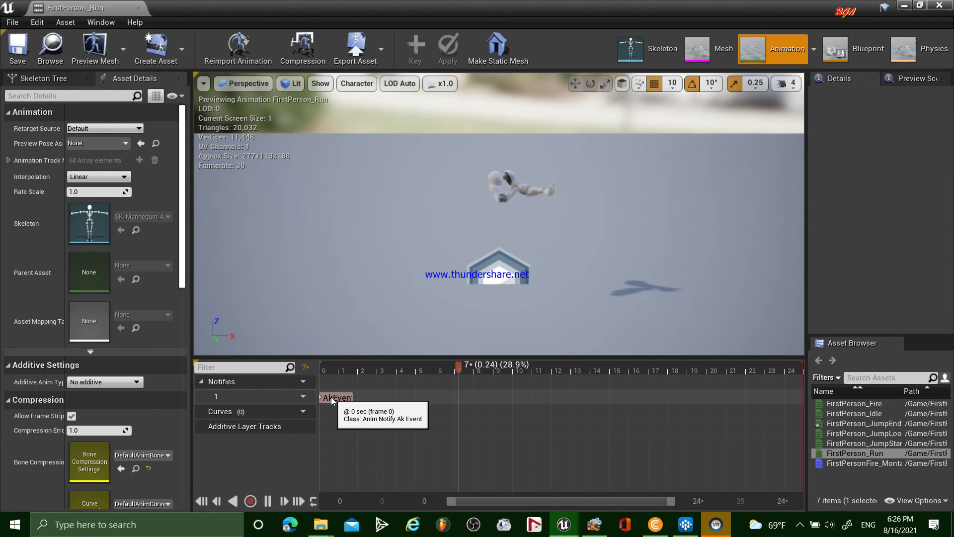
- Add a second AkEvent notify near frame 13 playing SFX_Cha_FSP_Footstap and save
right_click(536, 397)
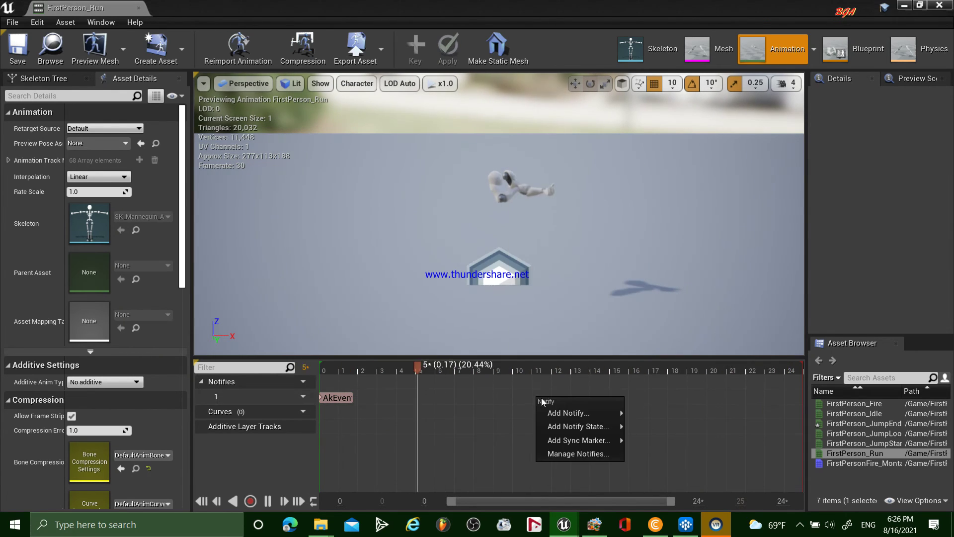
mouse_move(566, 413)
text(ak)
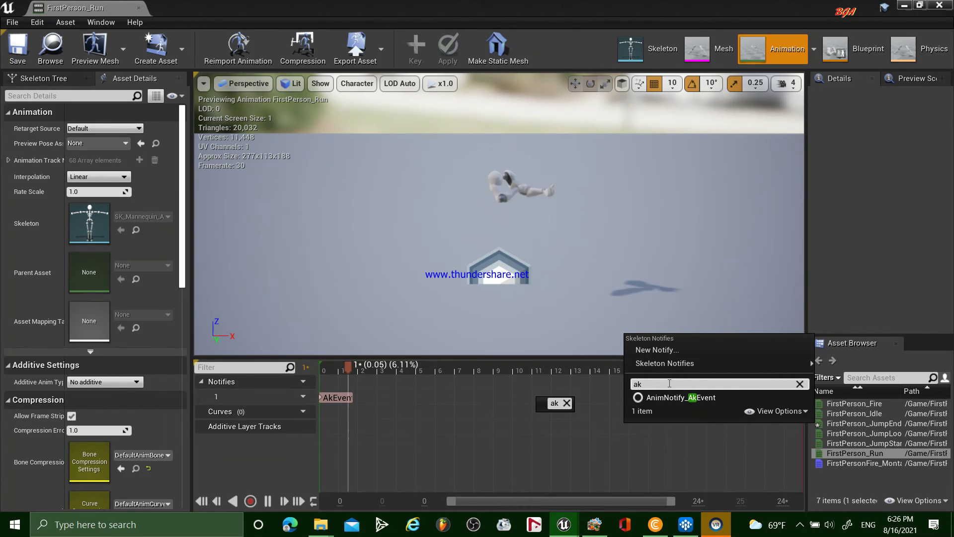
click(678, 398)
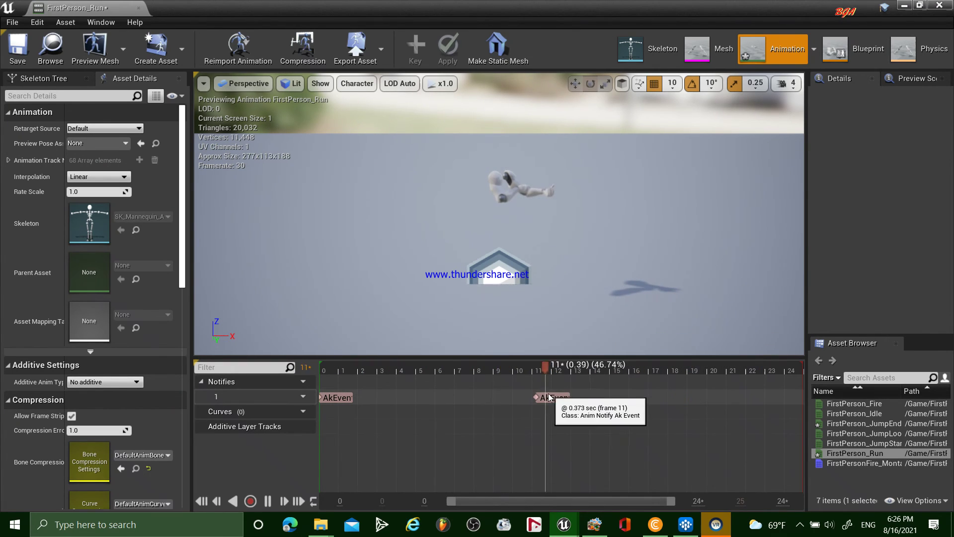
drag(562, 395, 569, 397)
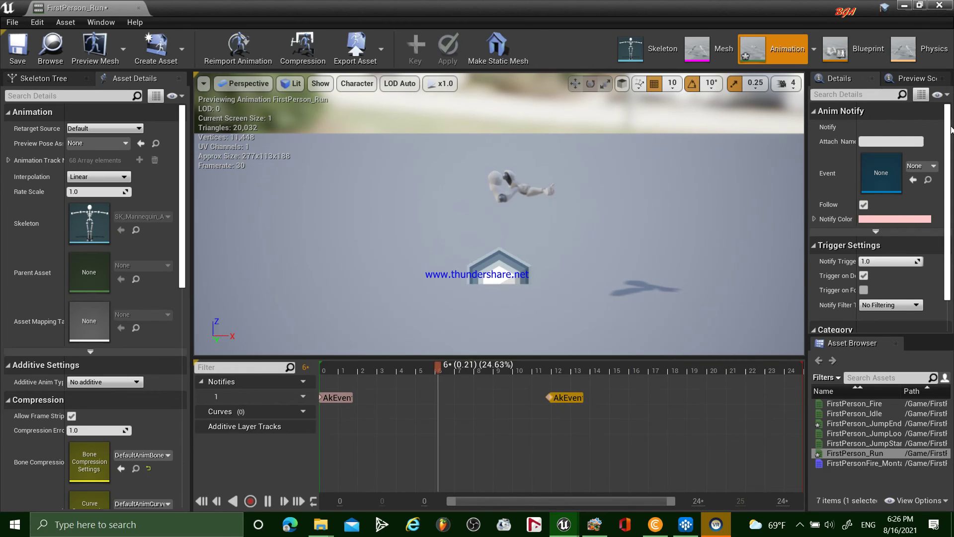
click(919, 168)
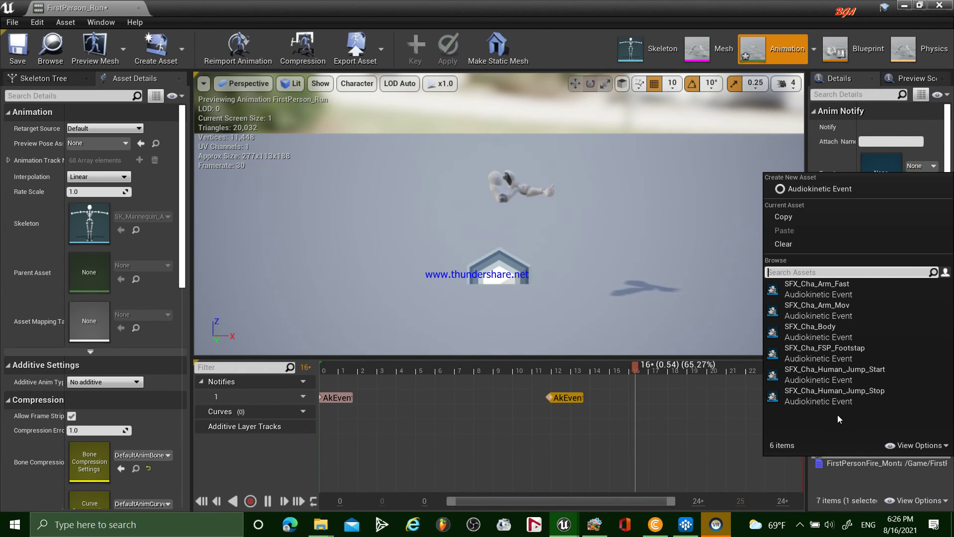
click(845, 356)
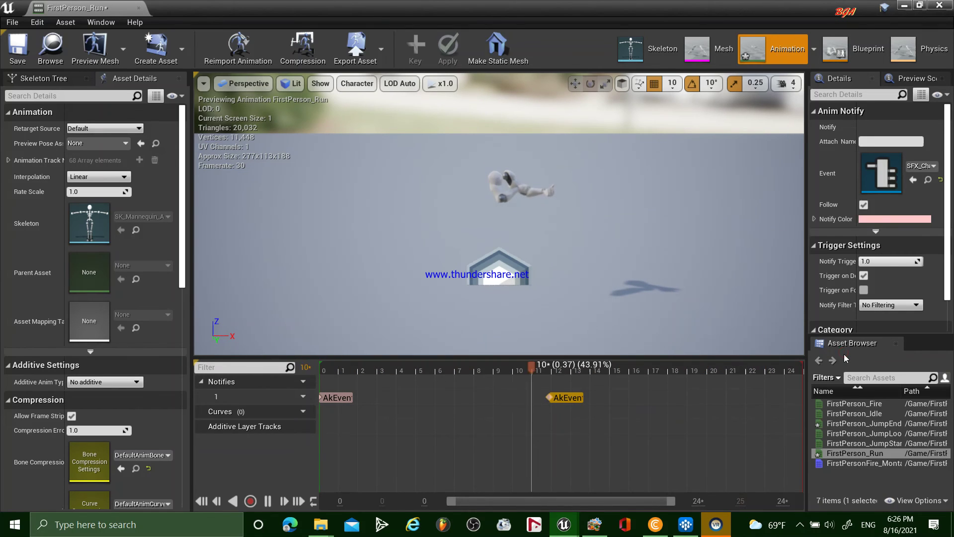
drag(572, 398, 596, 399)
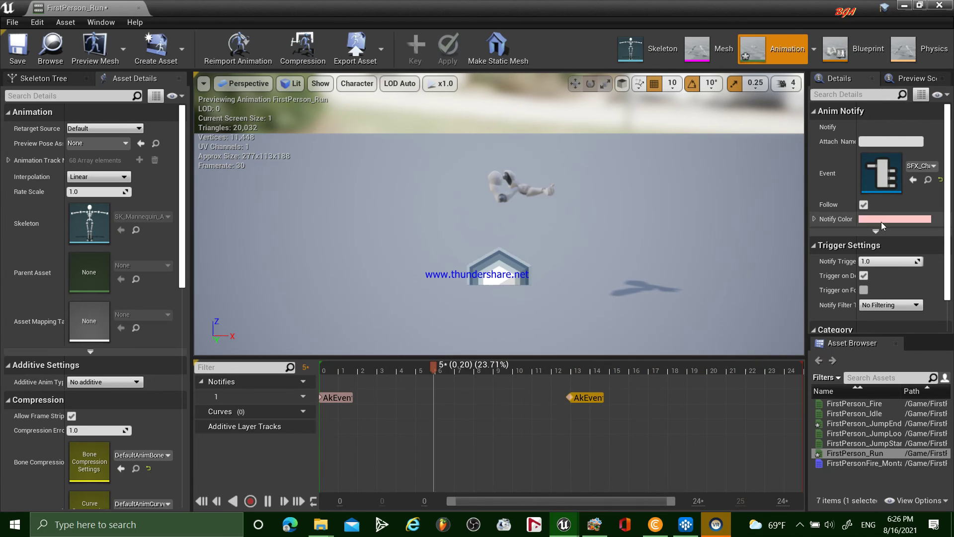
click(23, 59)
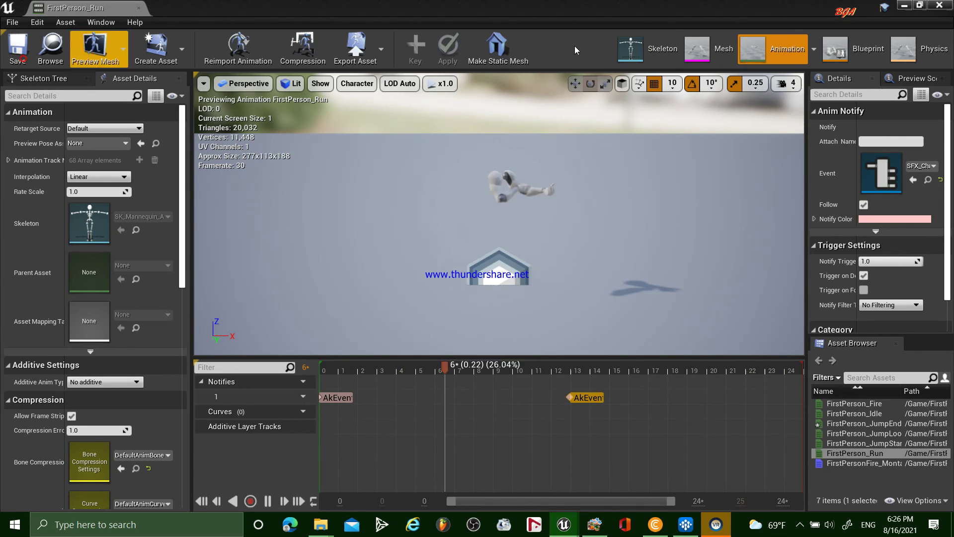
- Add a third AkEvent notify near frame 7 playing SFX_Cha_Body and save the animation
click(436, 409)
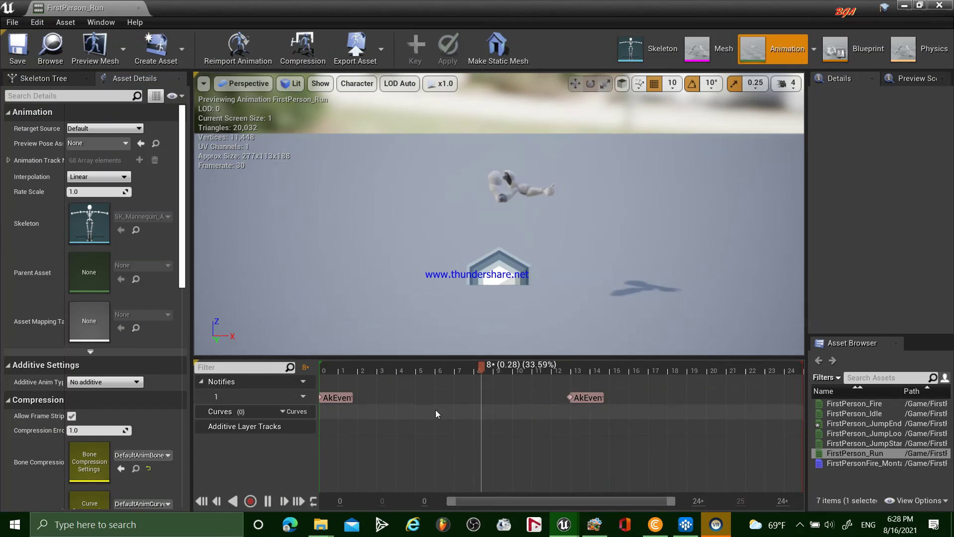
right_click(449, 401)
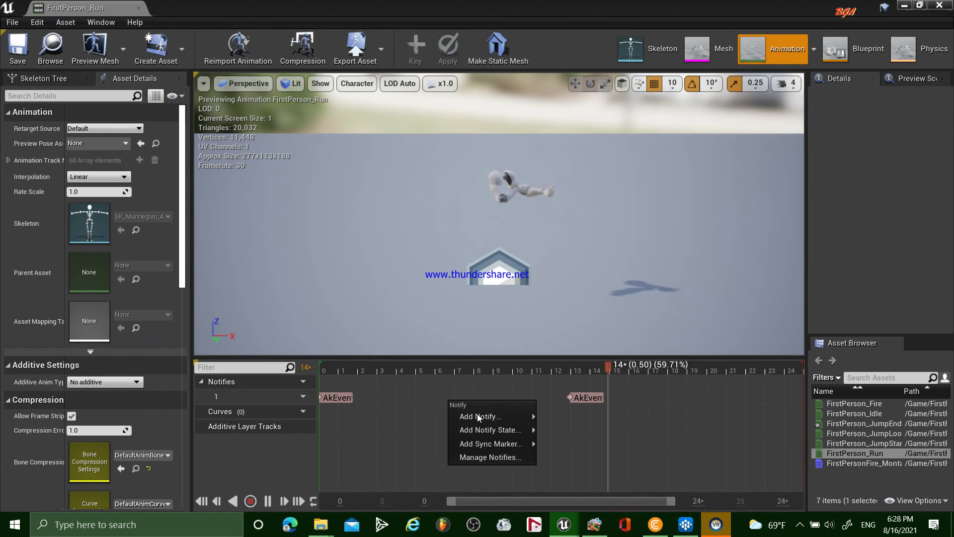
mouse_move(485, 416)
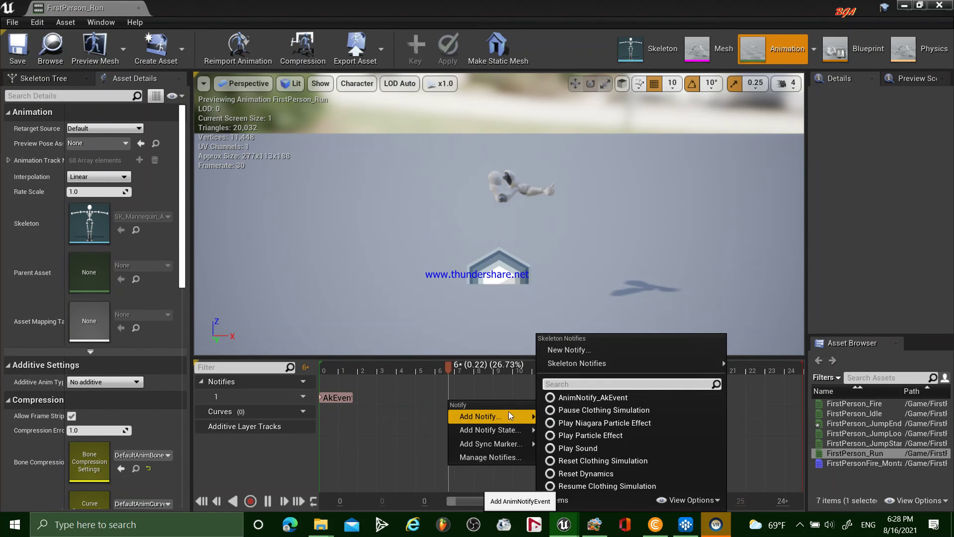
click(609, 398)
click(462, 398)
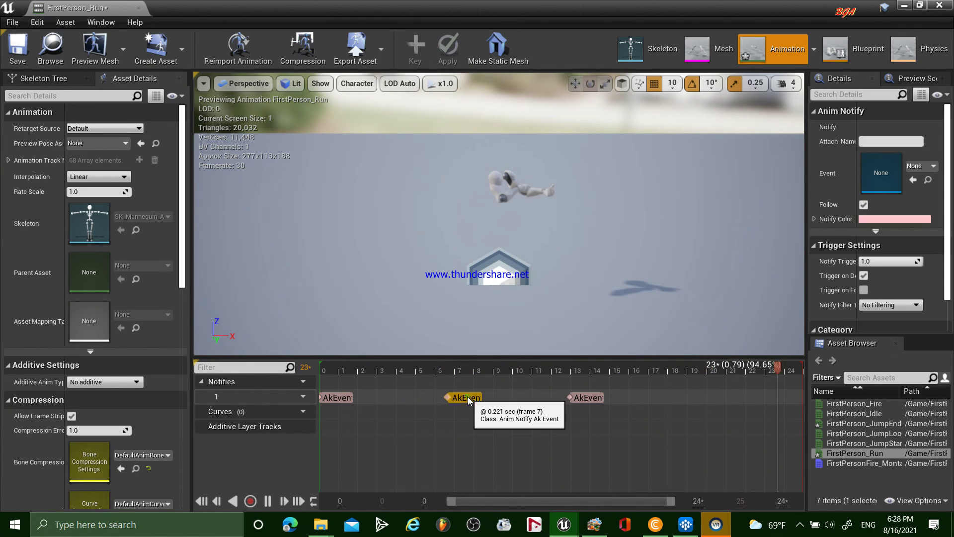
click(926, 169)
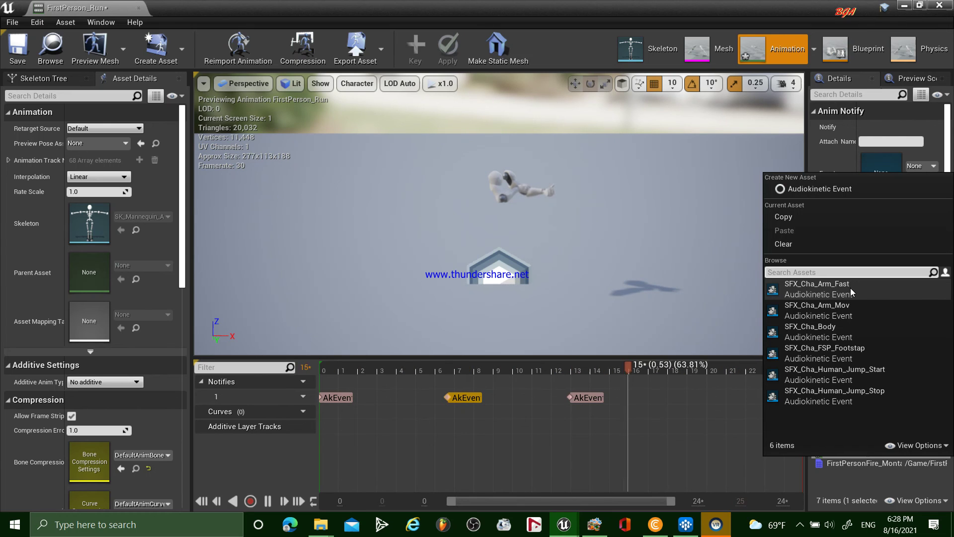
click(842, 328)
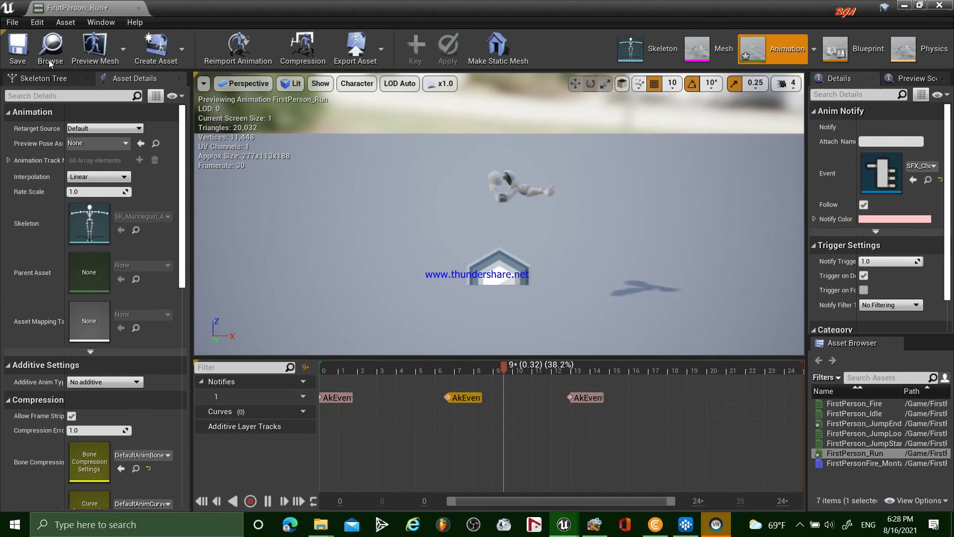
key(ctrl+s)
- Close the animation editor, play-test running and shooting in the arena, then save FirstPersonExampleMap
click(944, 5)
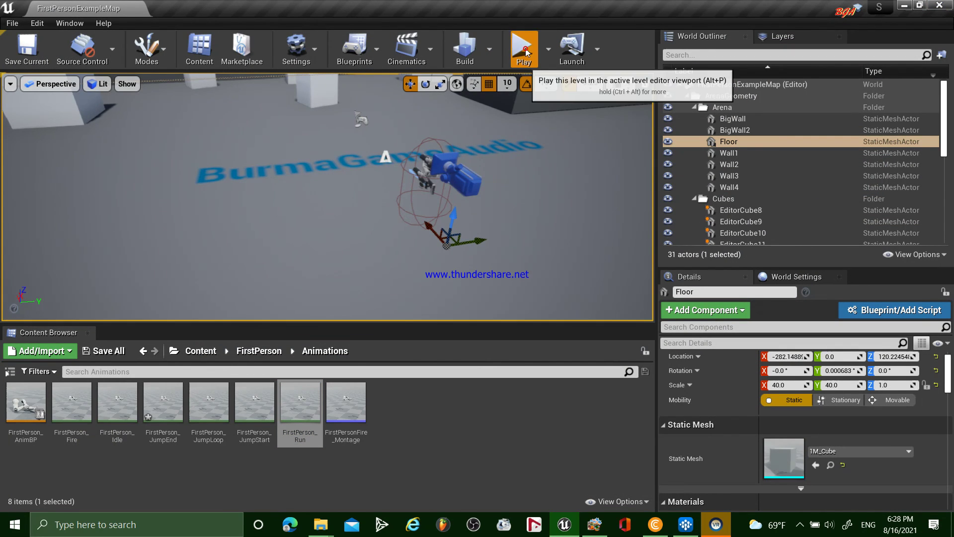
click(520, 62)
click(326, 194)
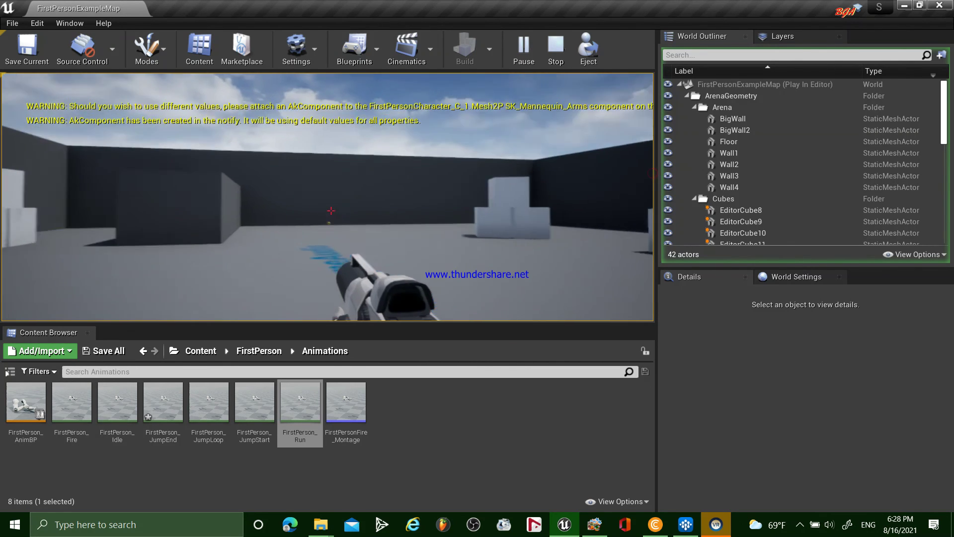
click(331, 211)
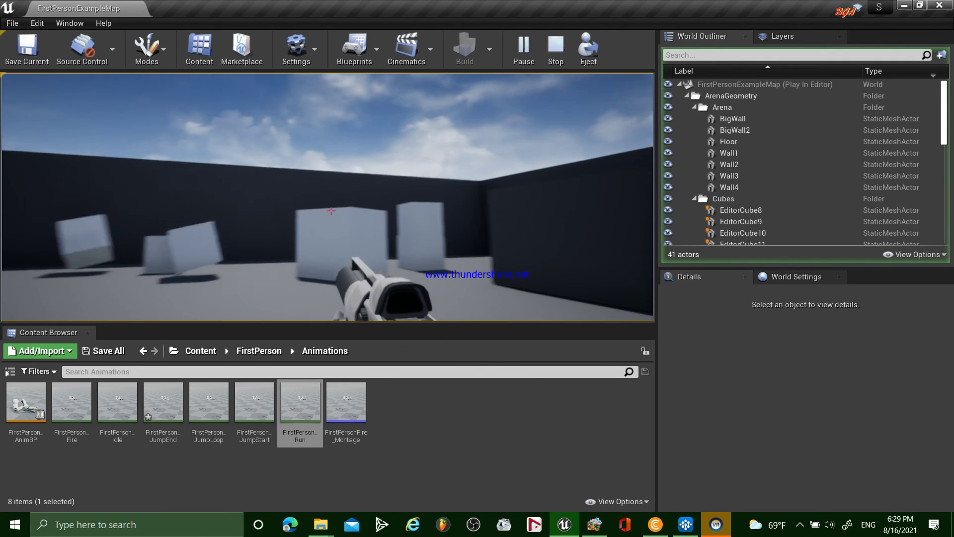
click(331, 211)
click(331, 211)
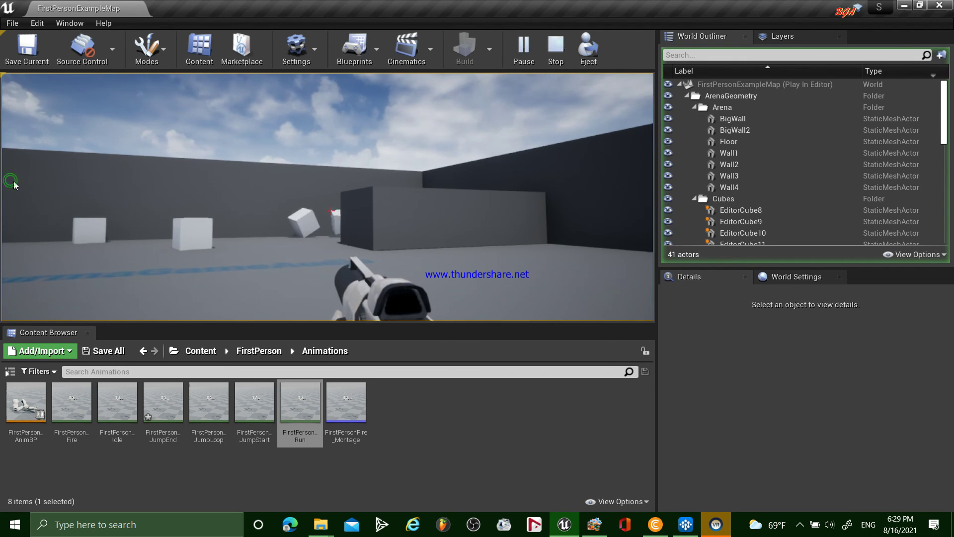
key(Escape)
click(46, 61)
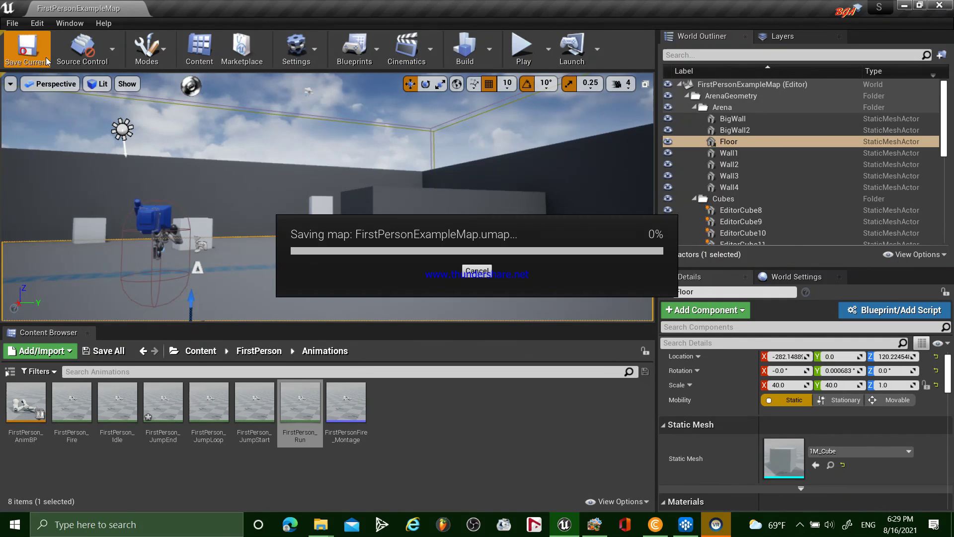